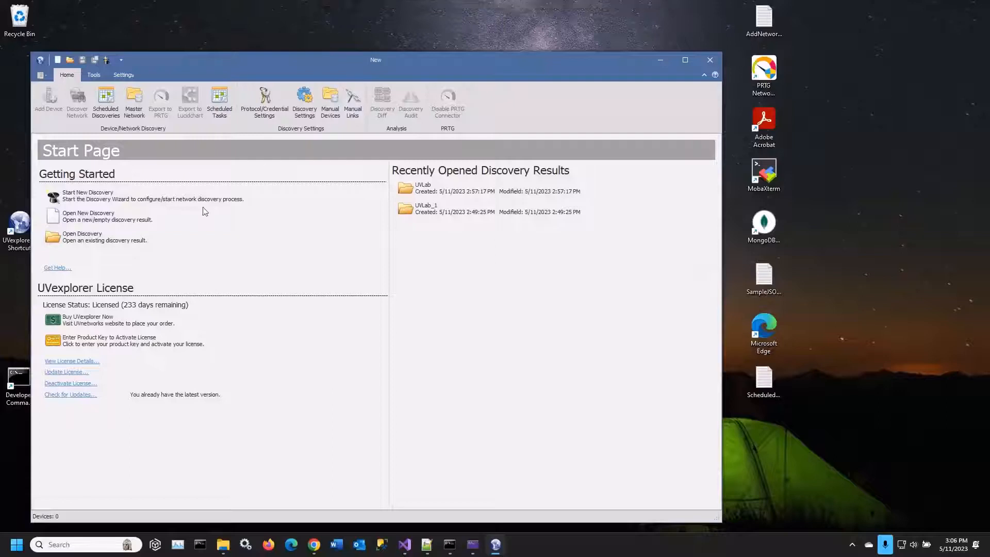
Open a new empty discovery result and look over the protocol and credential settings
left_click(118, 220)
left_click(268, 115)
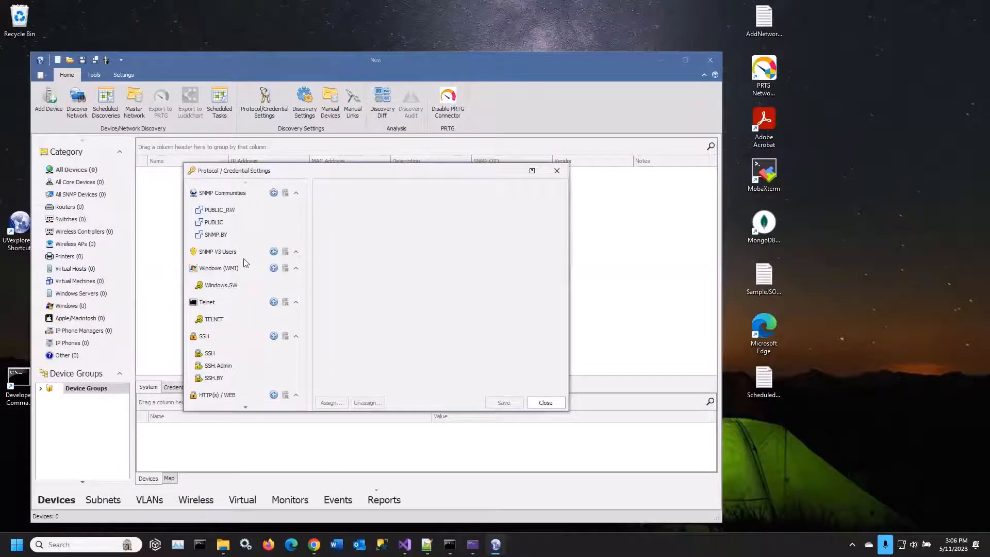
left_click(554, 406)
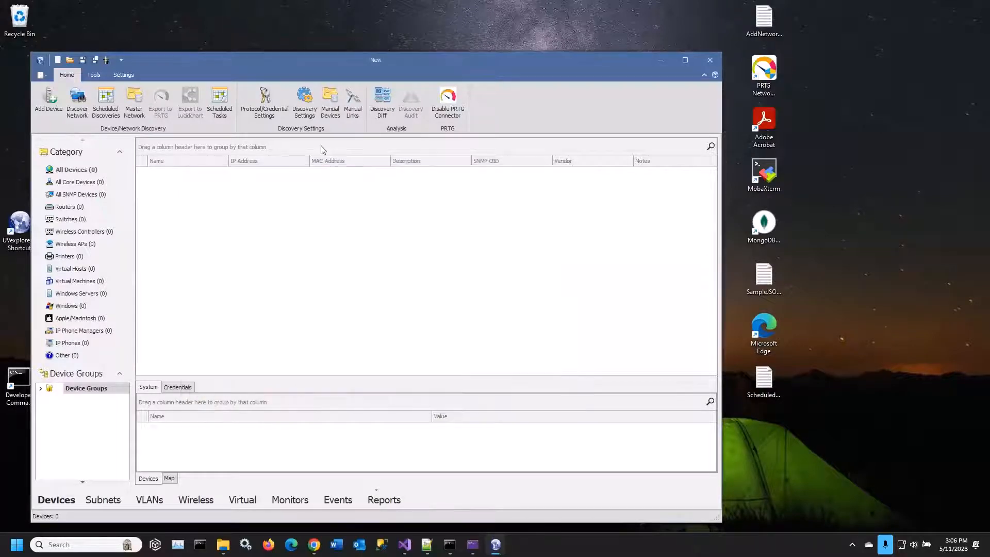
Review the UVLab entry in the discovery settings, including its discovery method and seed IP range
left_click(306, 113)
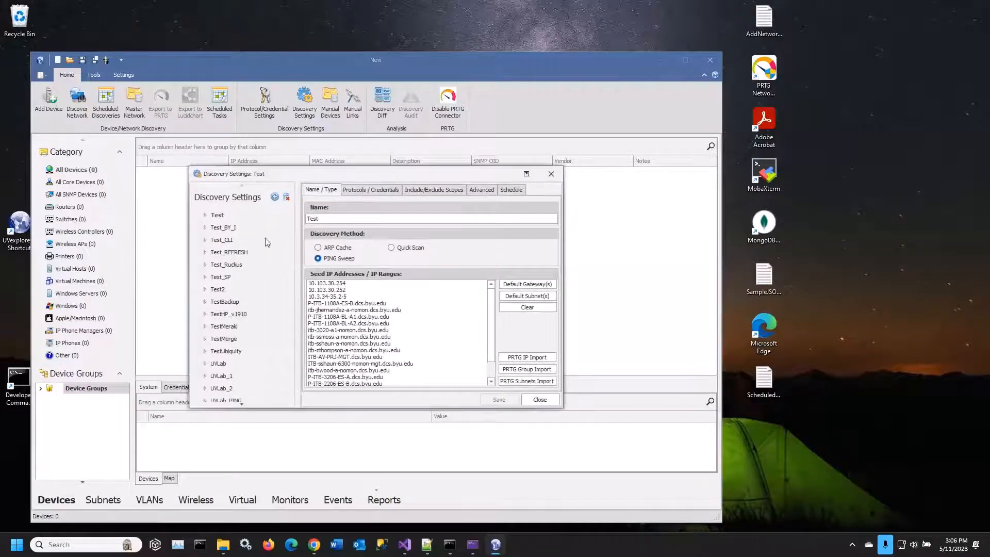
left_click(224, 240)
left_click(221, 363)
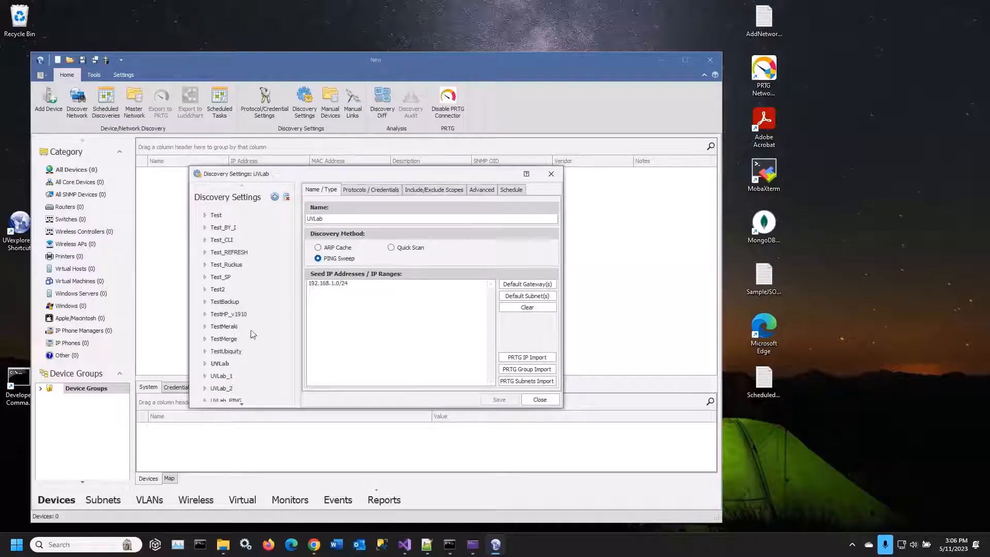
left_click(548, 404)
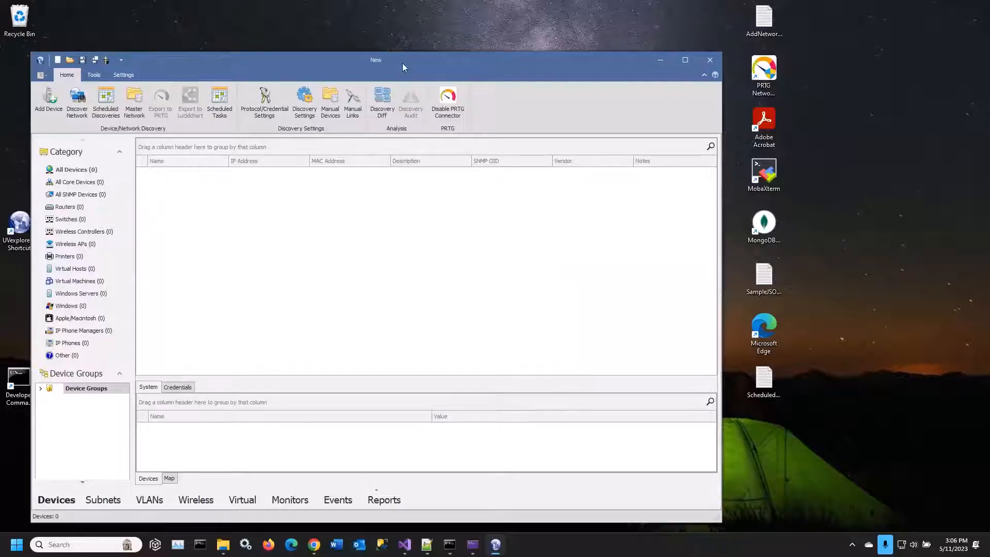
Review the stored protocol credentials from Telnet and SSH through to PRTG
left_click_drag(402, 64, 404, 49)
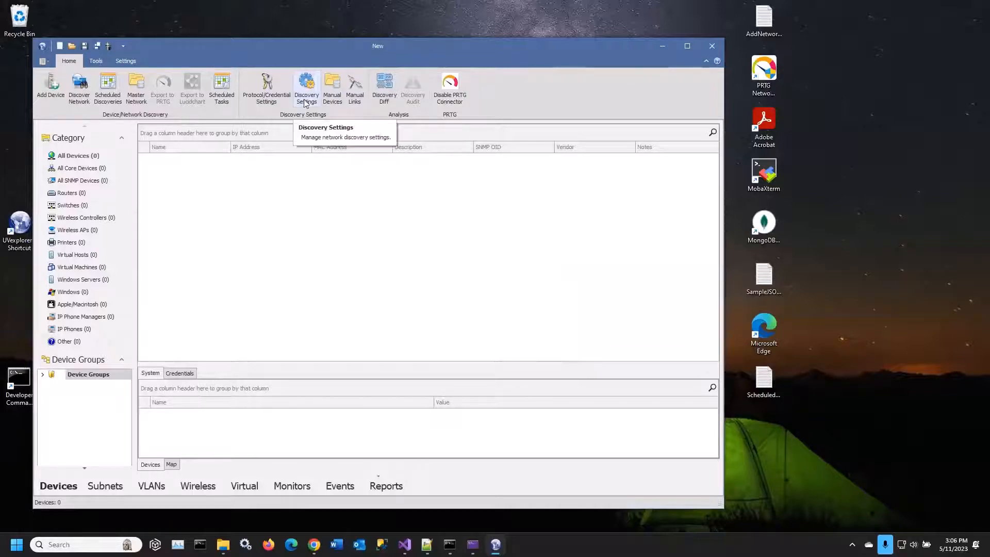
left_click(267, 98)
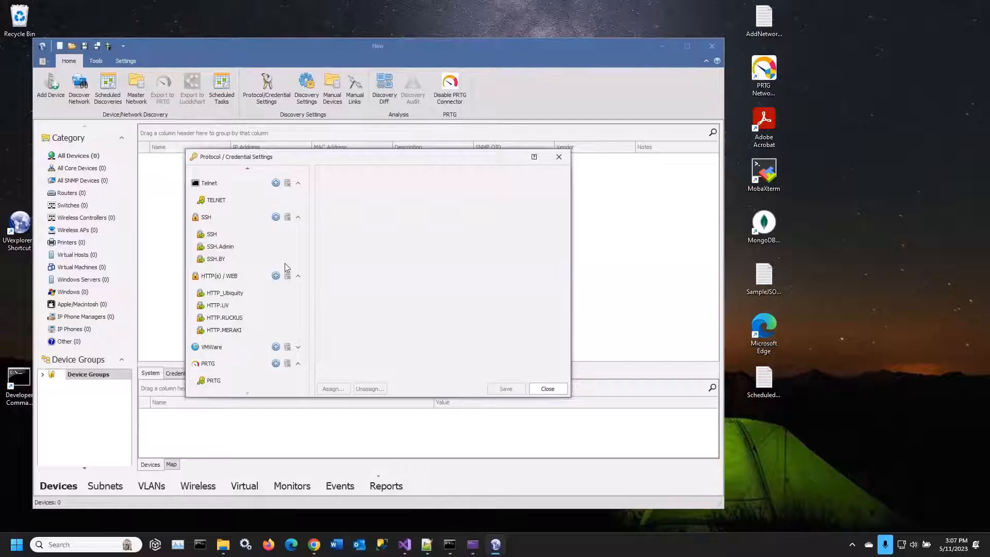
left_click(546, 390)
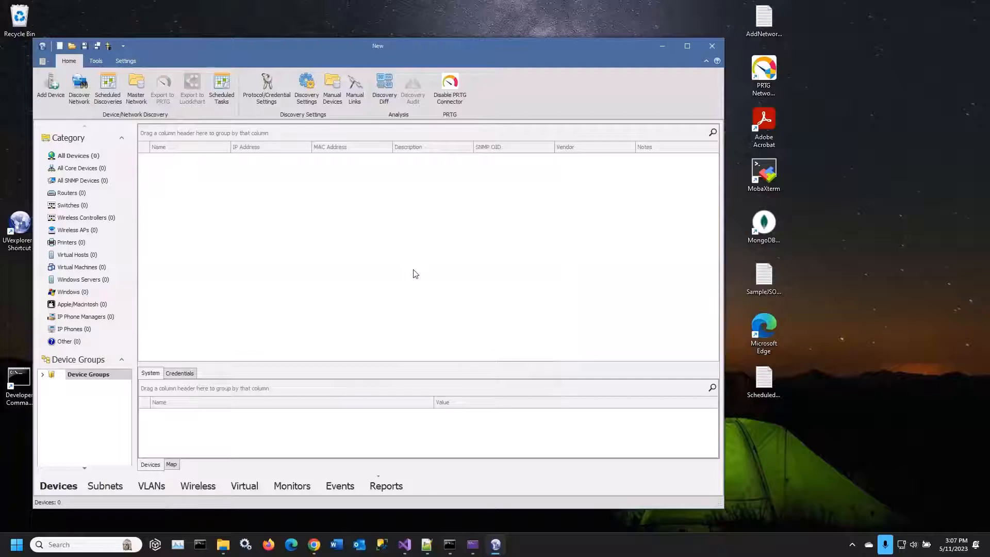
Review the settings of the UVLab, UVLab_1 and UVLab_2 scheduled discoveries
left_click(108, 85)
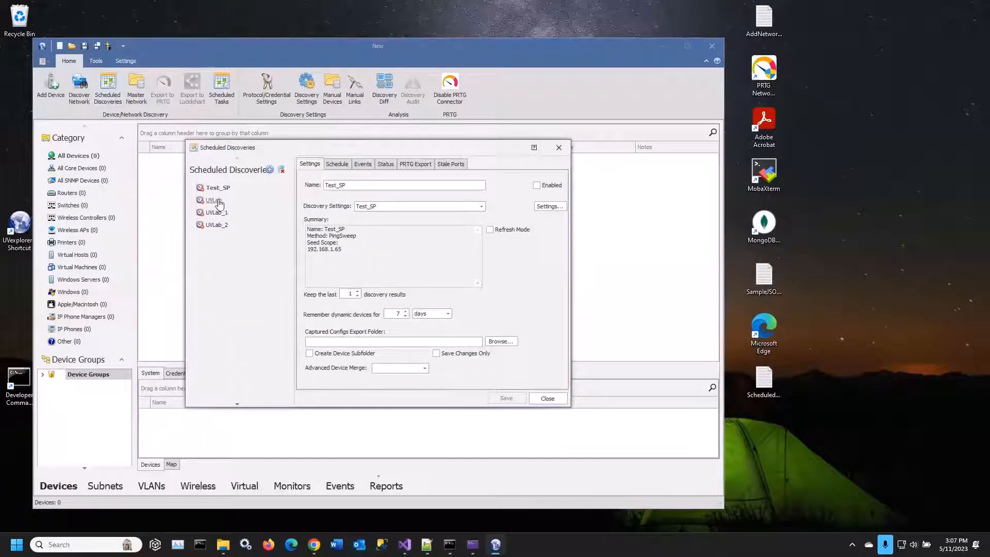
left_click(214, 200)
left_click(218, 212)
left_click(220, 226)
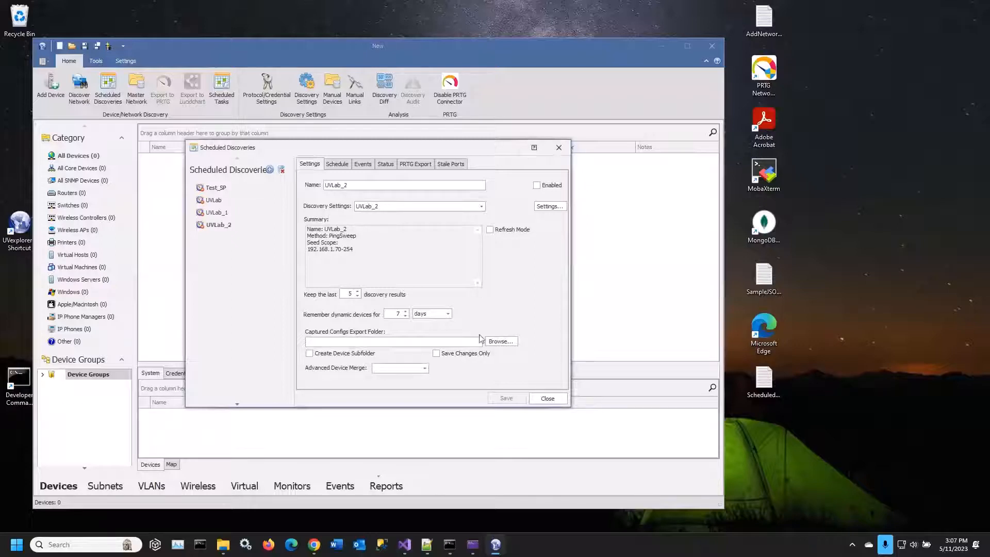
left_click(548, 398)
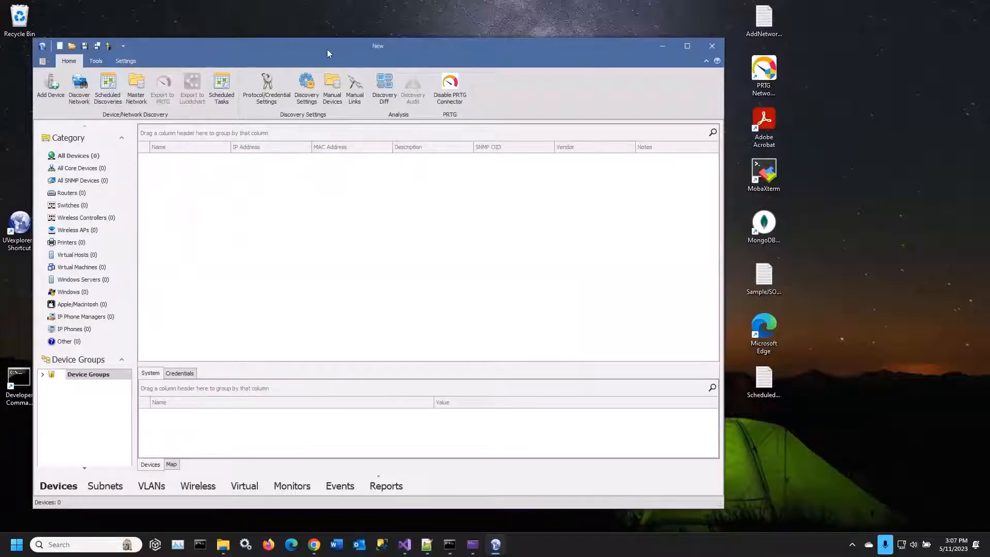
left_click_drag(327, 48, 331, 44)
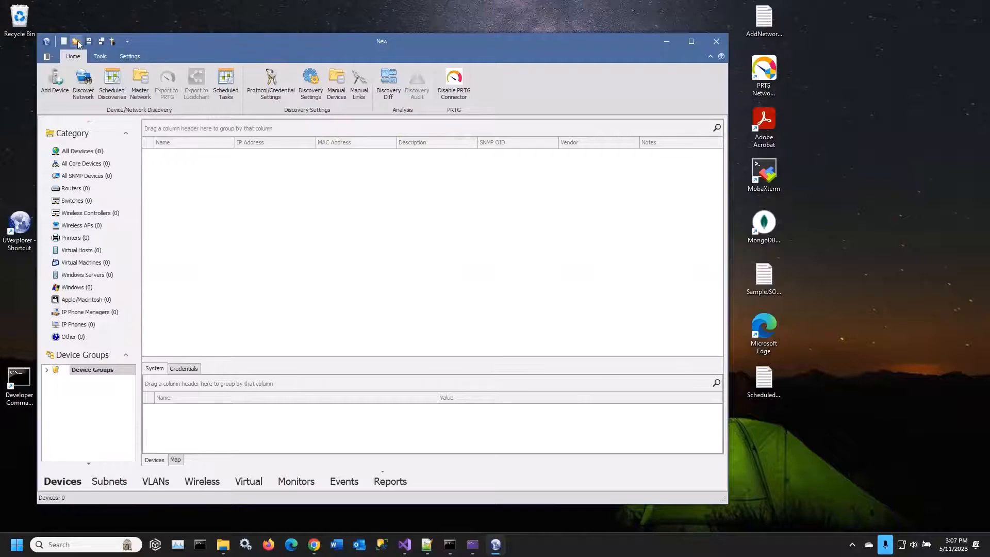
Sort the saved discovery results by name and open the UVLab Scheduled (Rollup) result dated 5/11/2023 2:57:17 PM
left_click(76, 41)
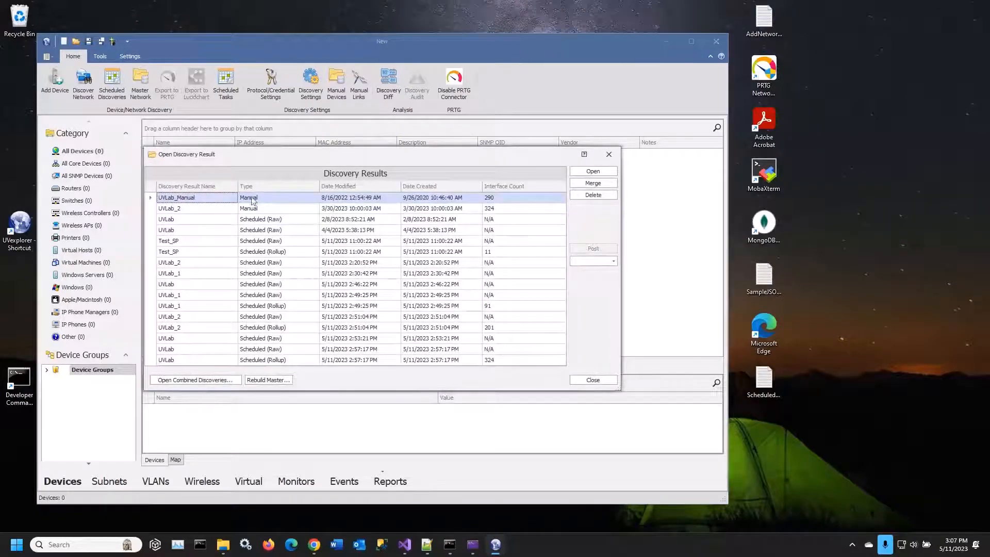
left_click(200, 187)
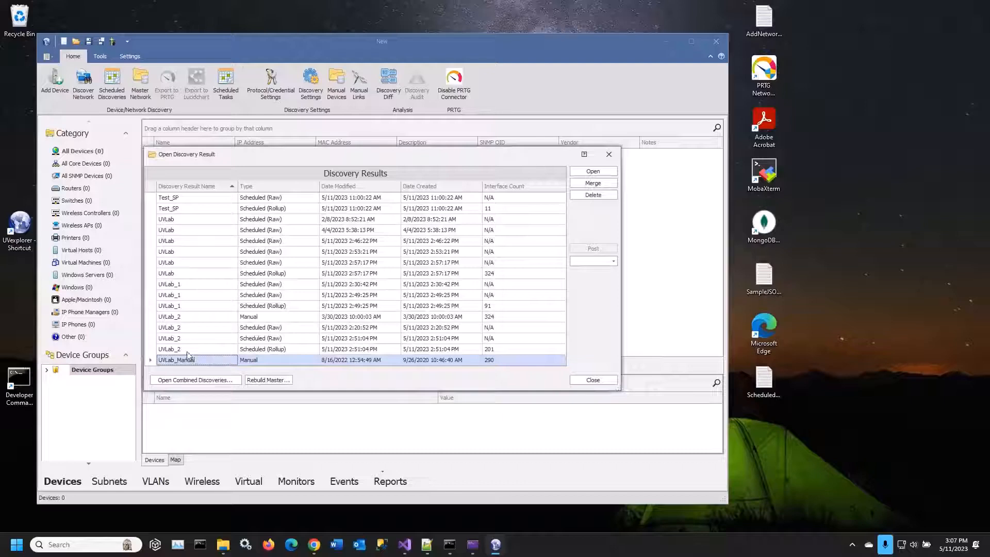
left_click(192, 274)
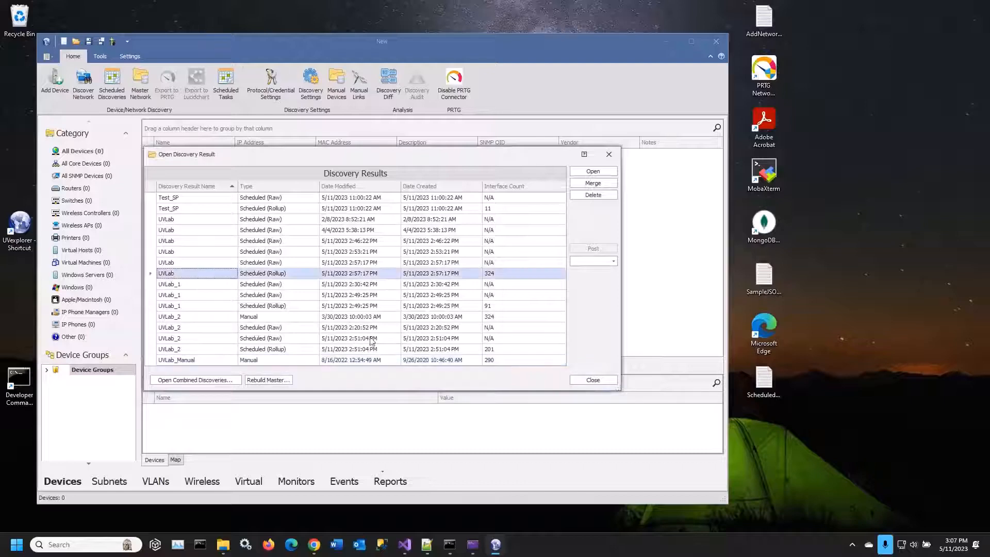
left_click(609, 171)
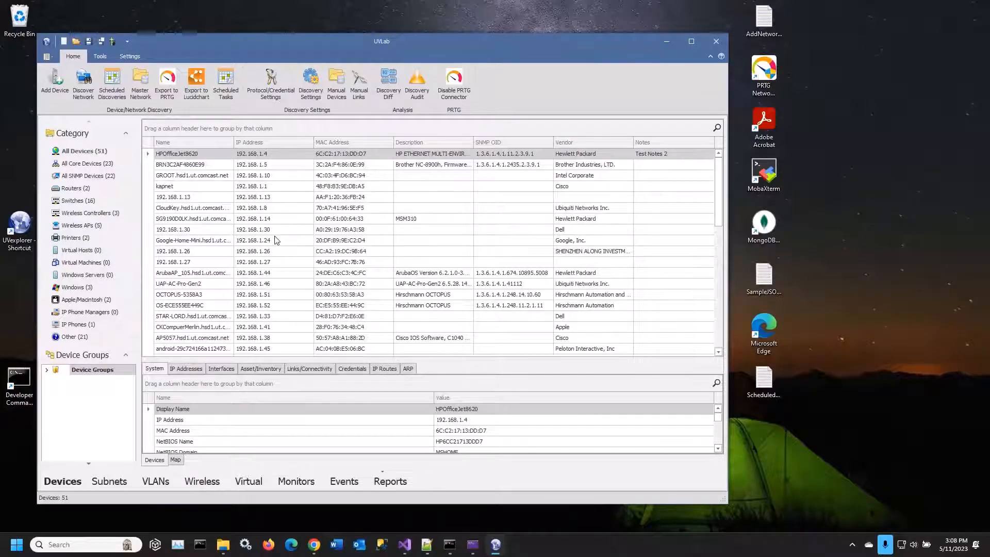
Browse the SNMP and router categories, ending with the device list filtered to switches
left_click(85, 175)
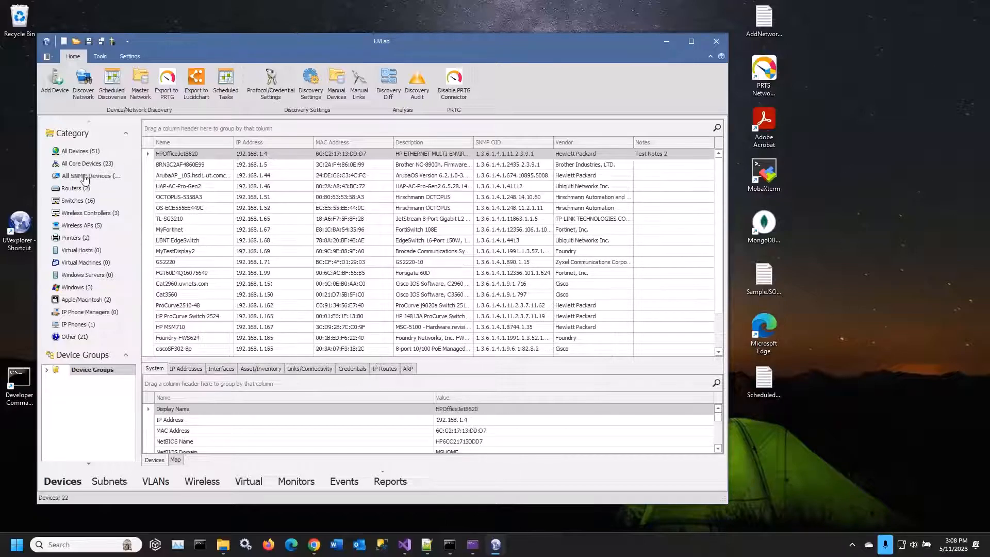
left_click(73, 188)
left_click(77, 201)
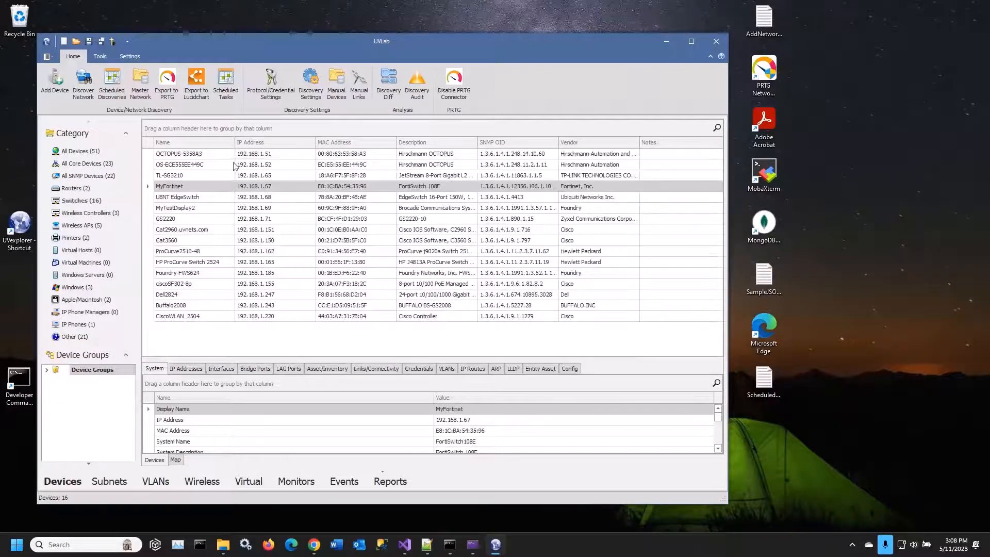
Enlarge the detail area and examine the MyFortinet switch's IP addresses, interfaces, bridge ports and asset inventory
left_click_drag(330, 359, 331, 332)
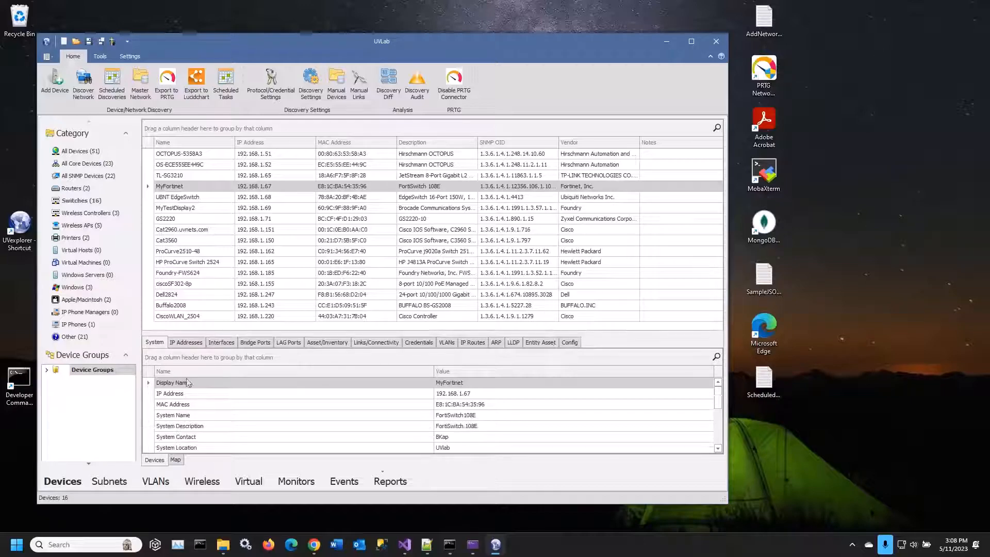
left_click(189, 344)
left_click(227, 343)
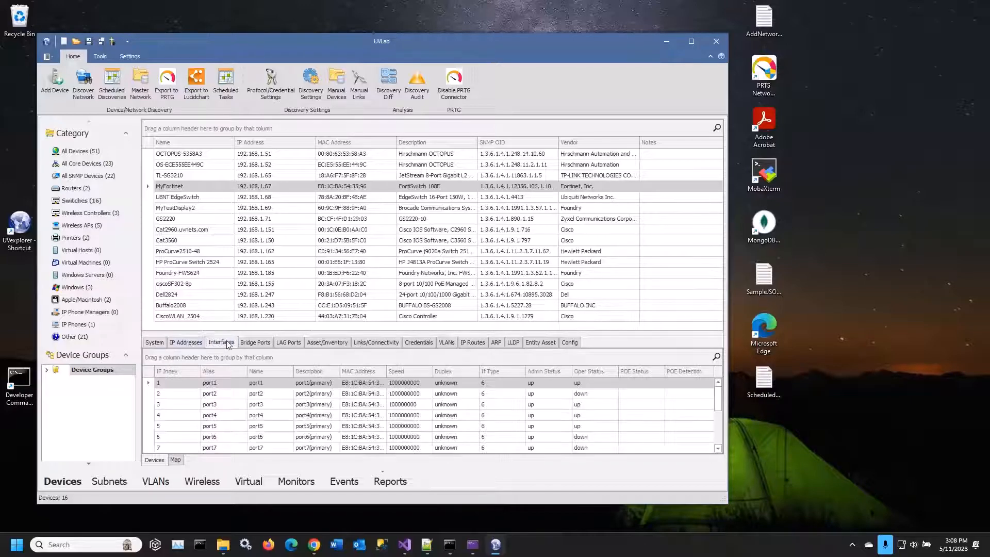
left_click(268, 346)
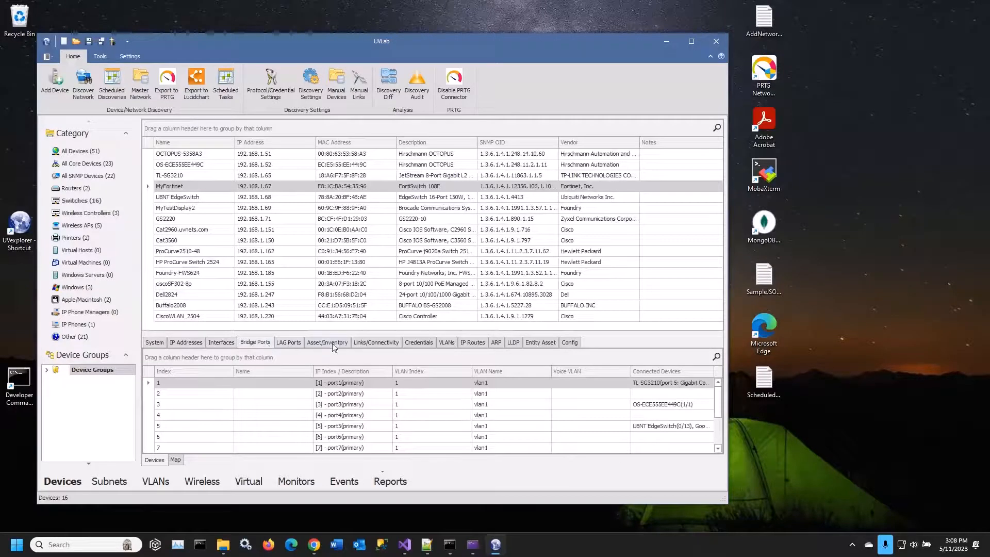
left_click(326, 344)
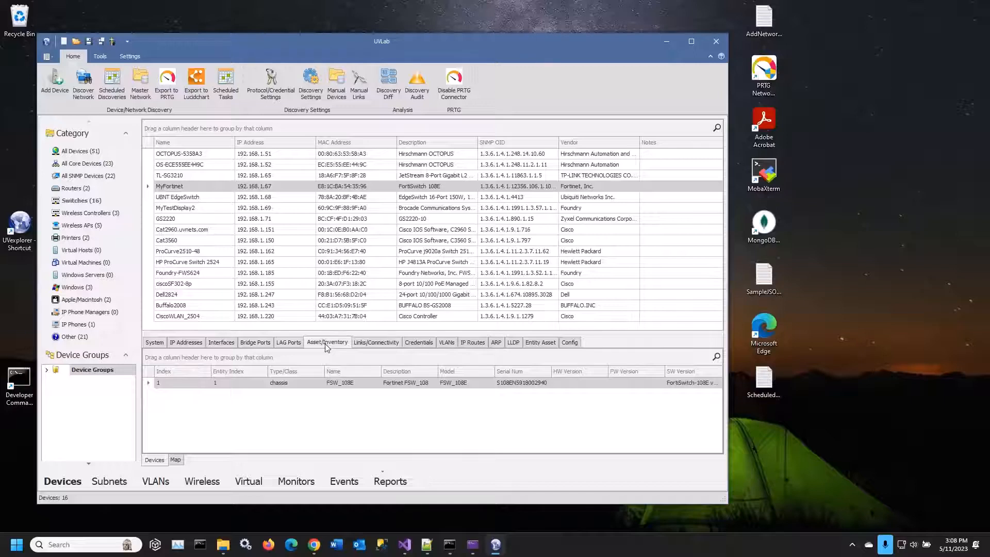
Display the switches as a network map and zoom in on it
left_click(176, 460)
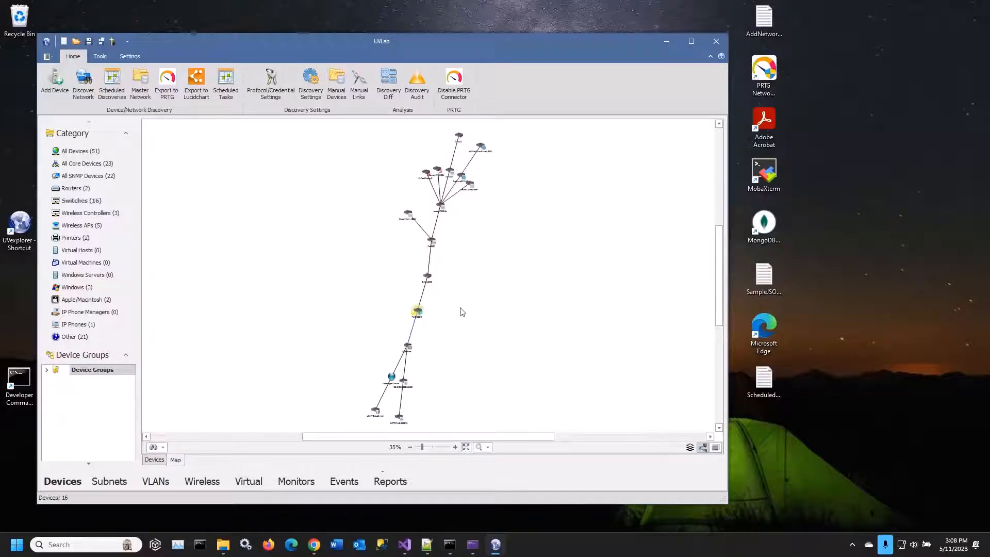
scroll(470, 310, "up", 3)
scroll(504, 313, "up", 3)
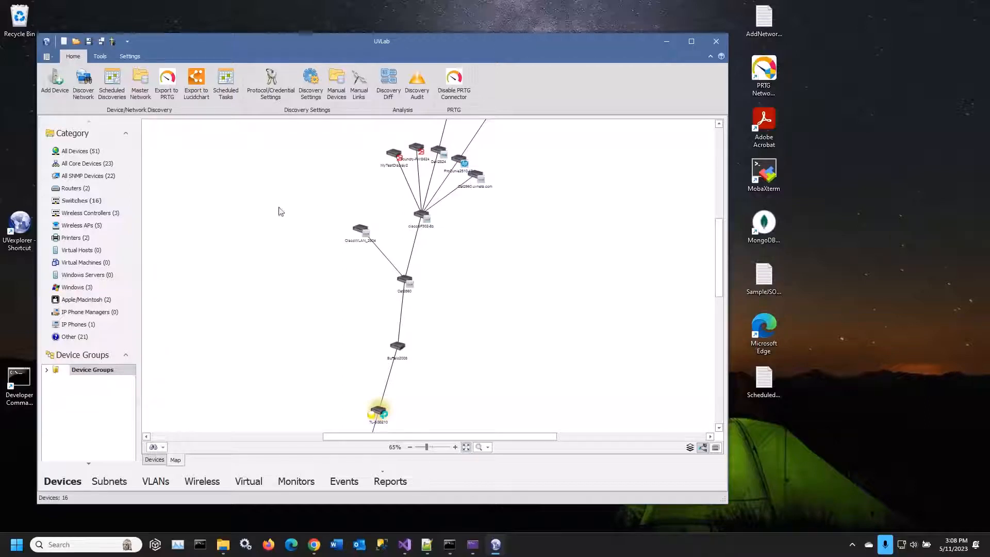
Export the switch map to a Visio XML drawing named Switches.vdx and open the exported file
right_click(235, 211)
mouse_move(266, 241)
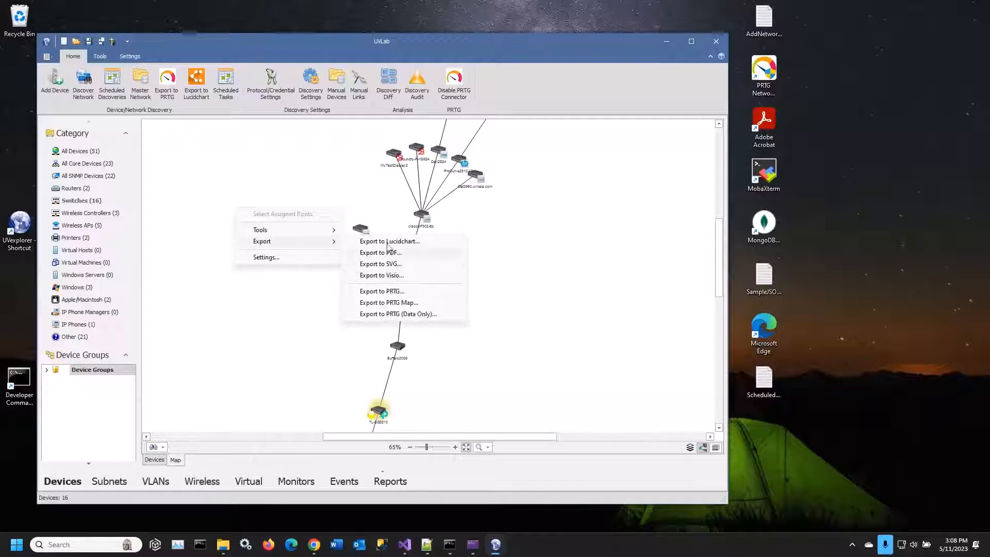
left_click(386, 275)
left_click(446, 305)
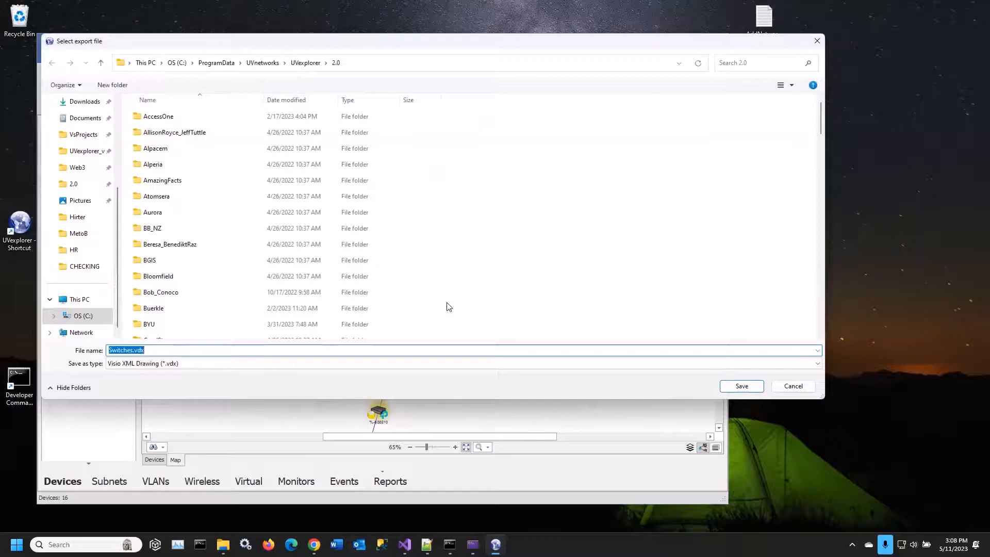
left_click(740, 387)
left_click(524, 274)
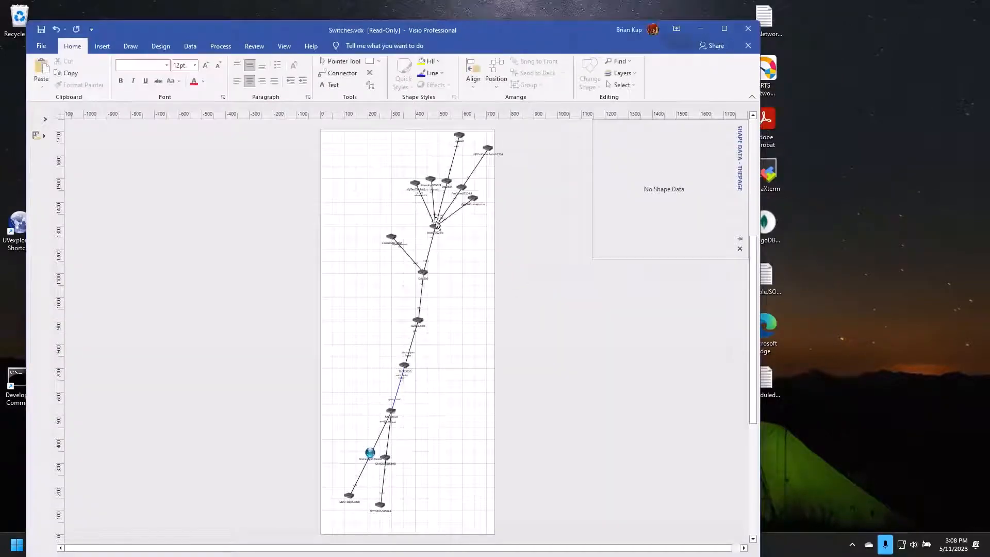
Inspect the shape data of Cat3560, MyTestDisplay2 and other switches in the Visio drawing, then close Visio
left_click(427, 278)
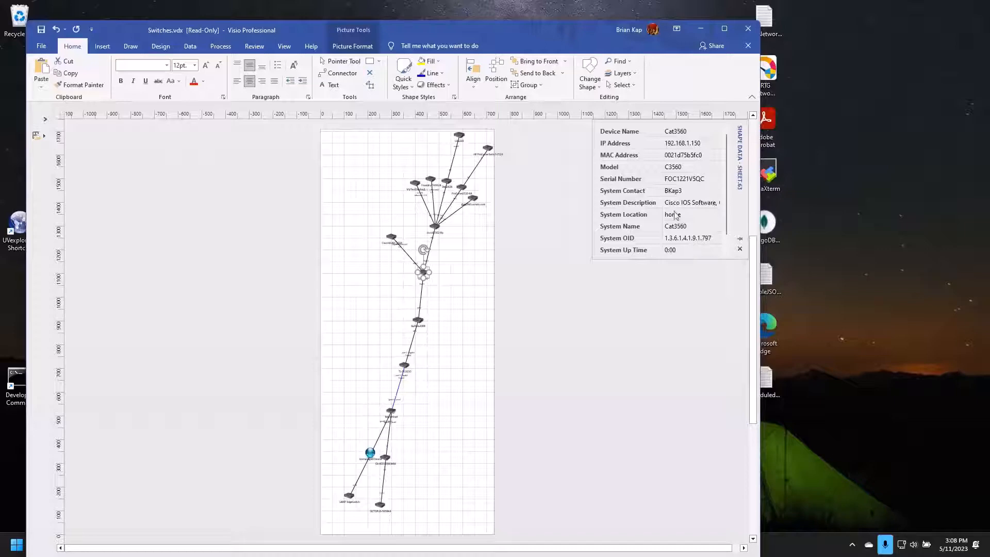
left_click(434, 227)
left_click(473, 198)
left_click(461, 187)
left_click(446, 181)
left_click(415, 182)
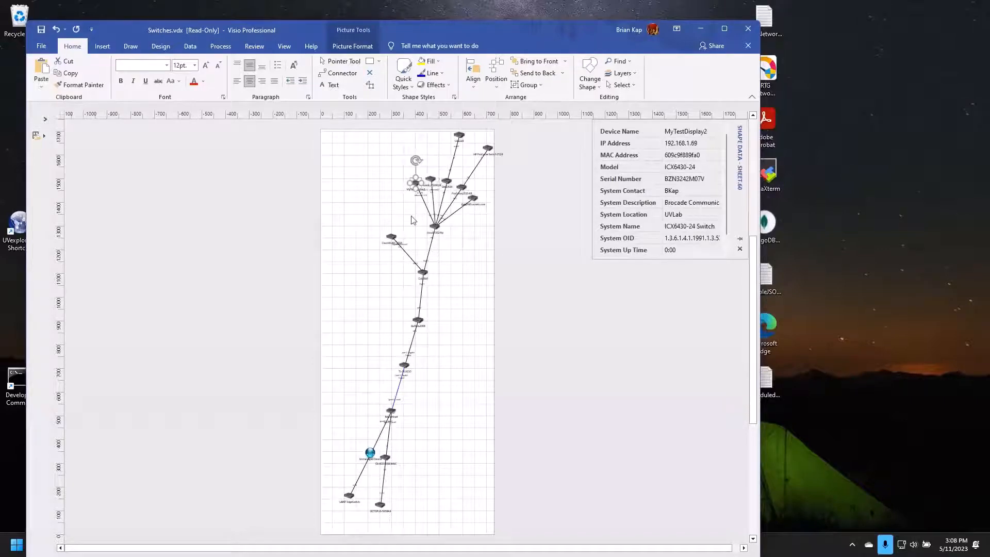
left_click(748, 30)
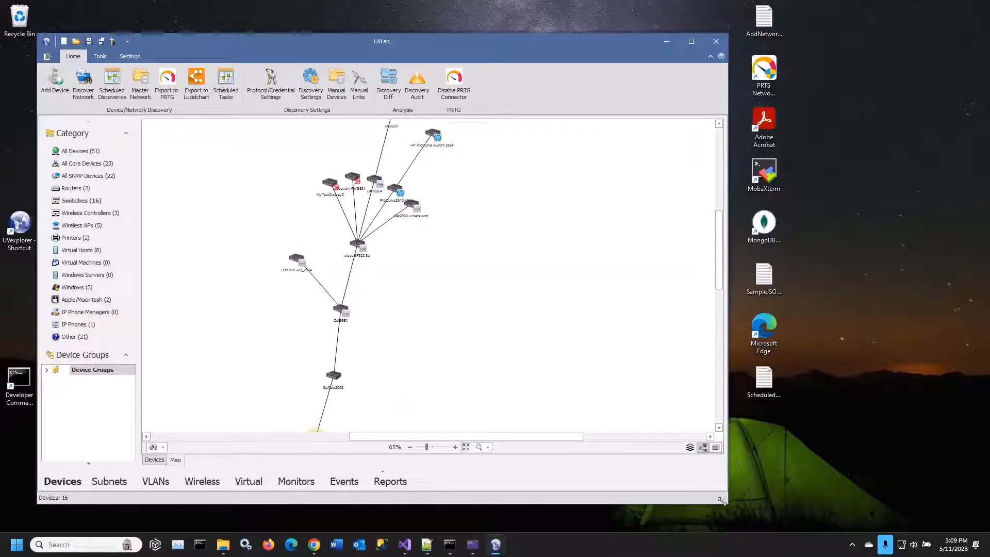
Enlarge the UVexplorer window, expand the Device Groups tree and return from the map to the device list
left_click_drag(721, 500, 777, 501)
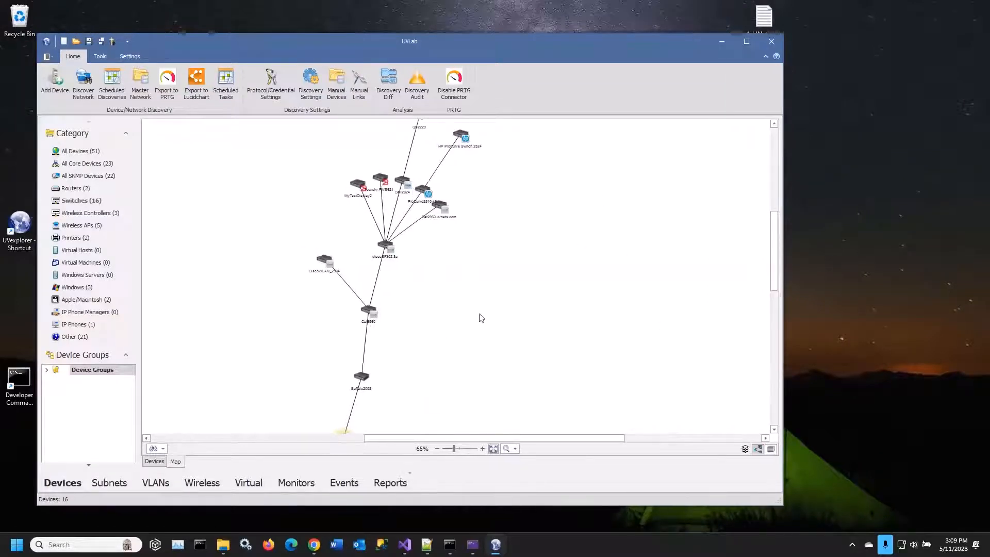
left_click(46, 370)
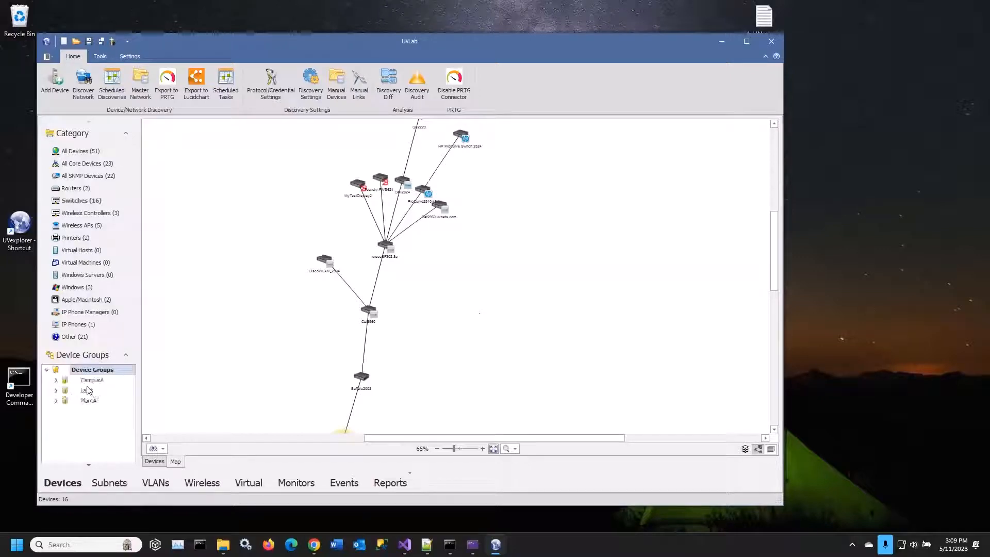
left_click(154, 461)
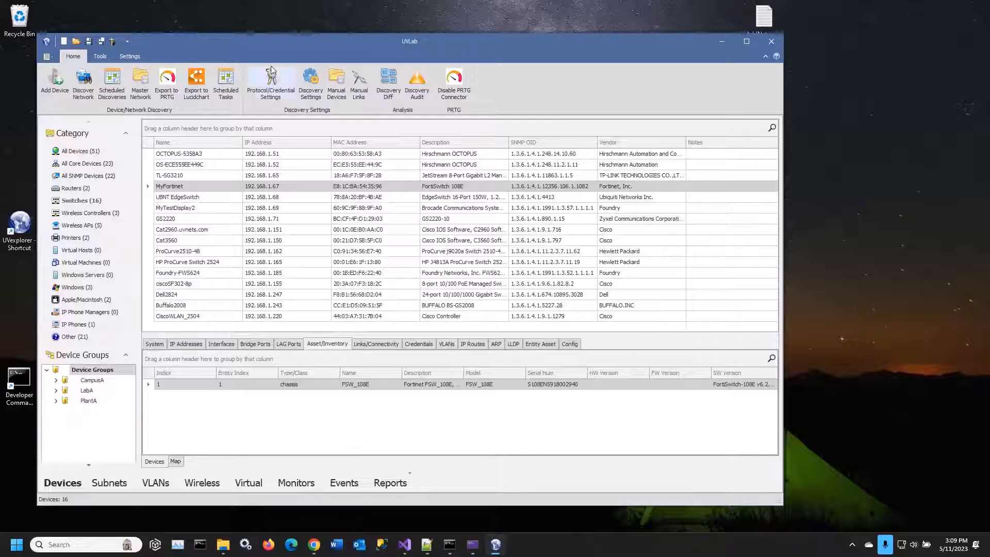
left_click_drag(277, 39, 259, 24)
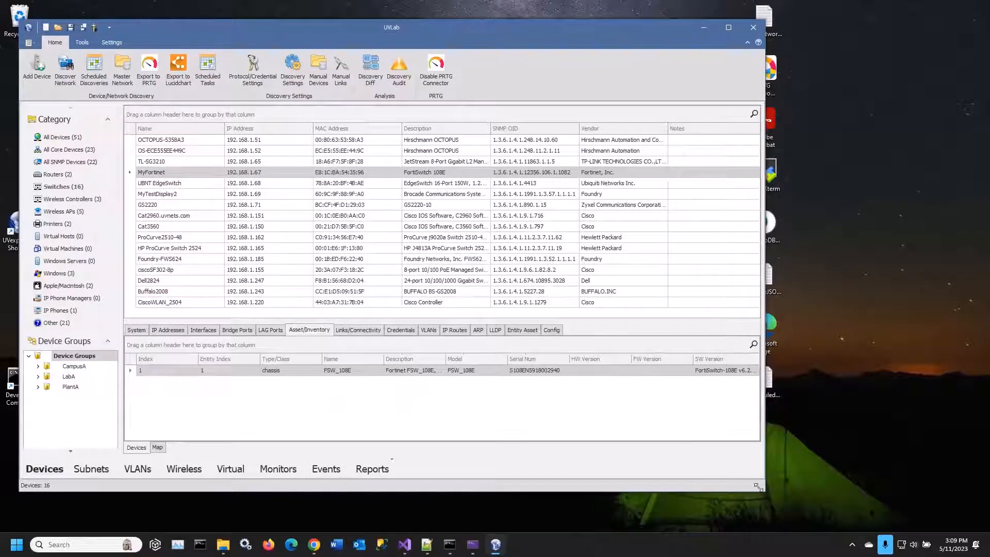
left_click_drag(757, 487, 788, 499)
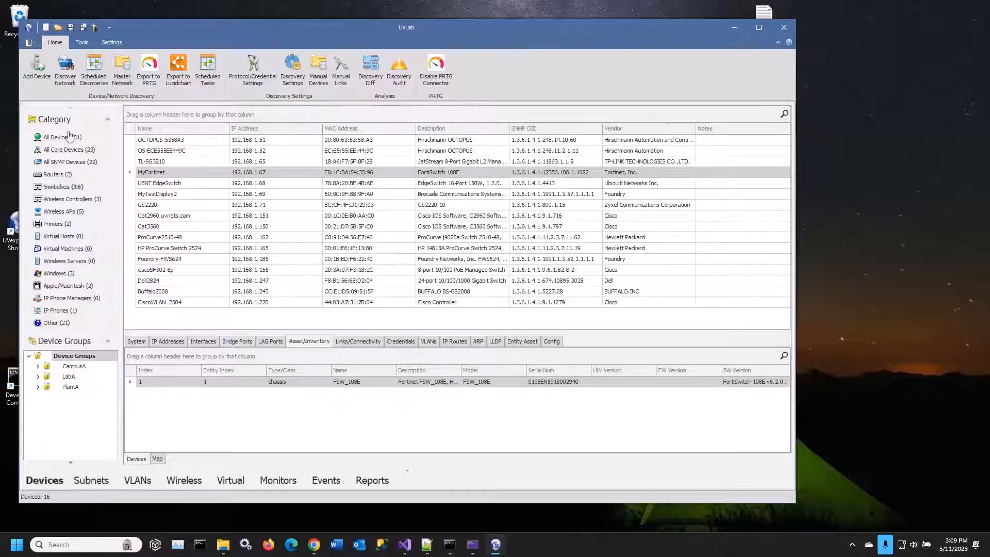
Open a new empty discovery result and deactivate the current UVexplorer license through the deactivation wizard
left_click(28, 42)
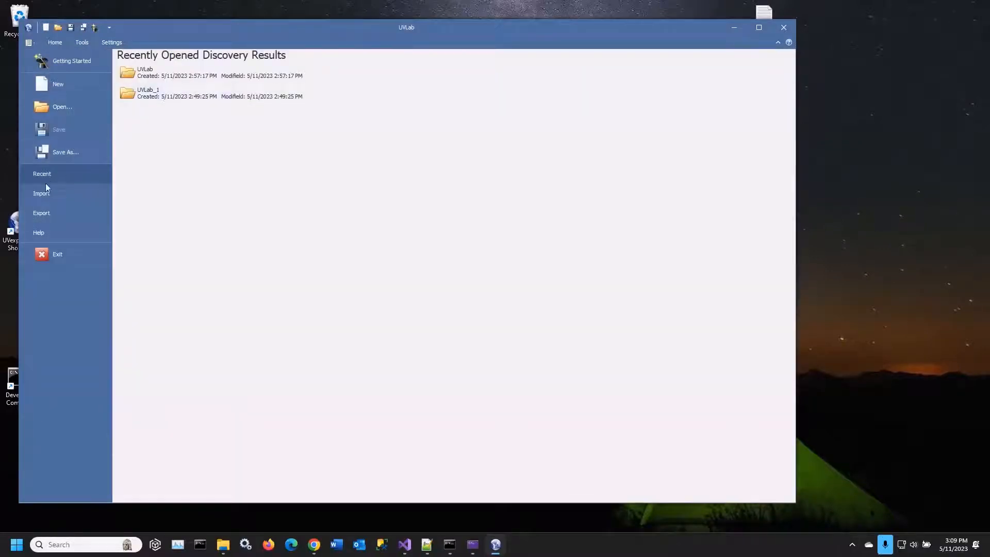
left_click(54, 83)
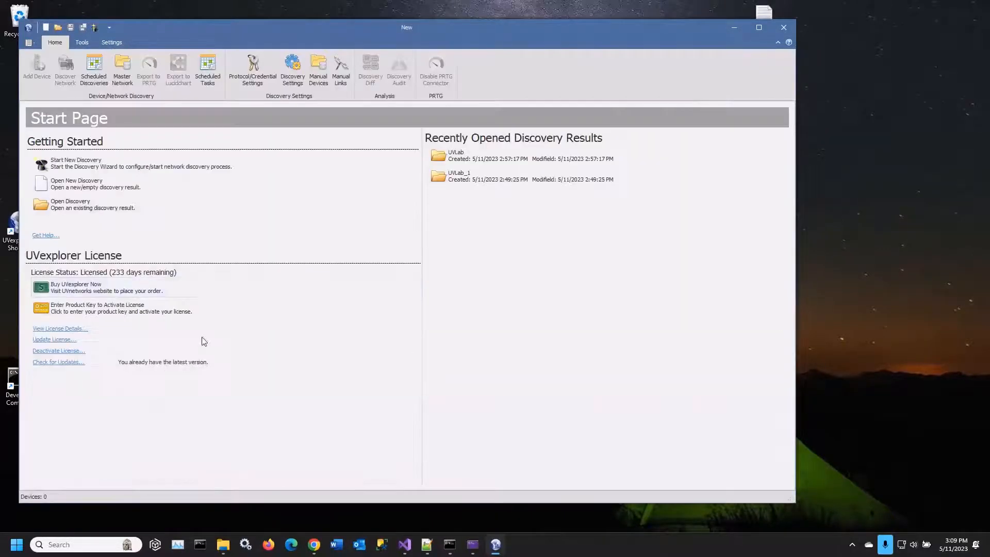
left_click(58, 351)
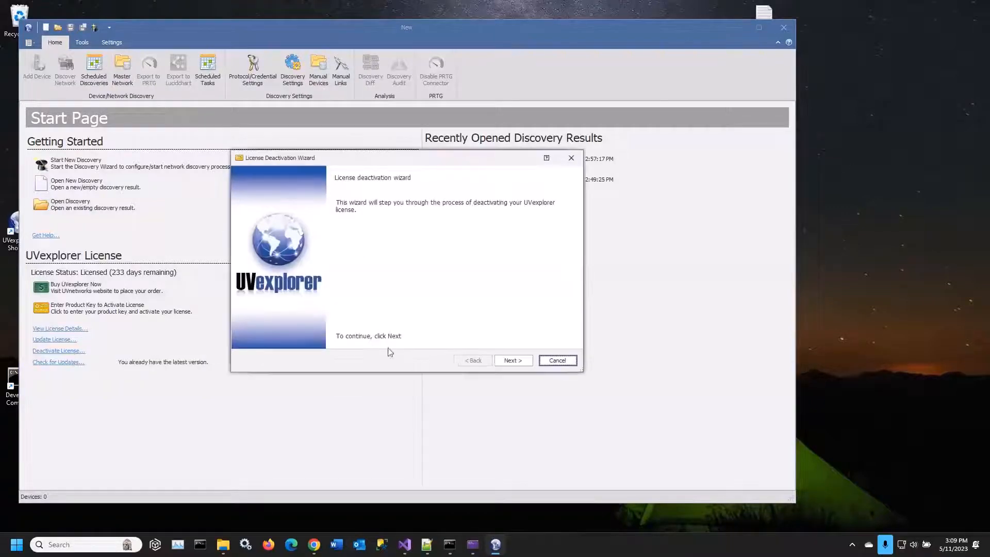
left_click(513, 360)
left_click(514, 362)
left_click(386, 286)
left_click(514, 360)
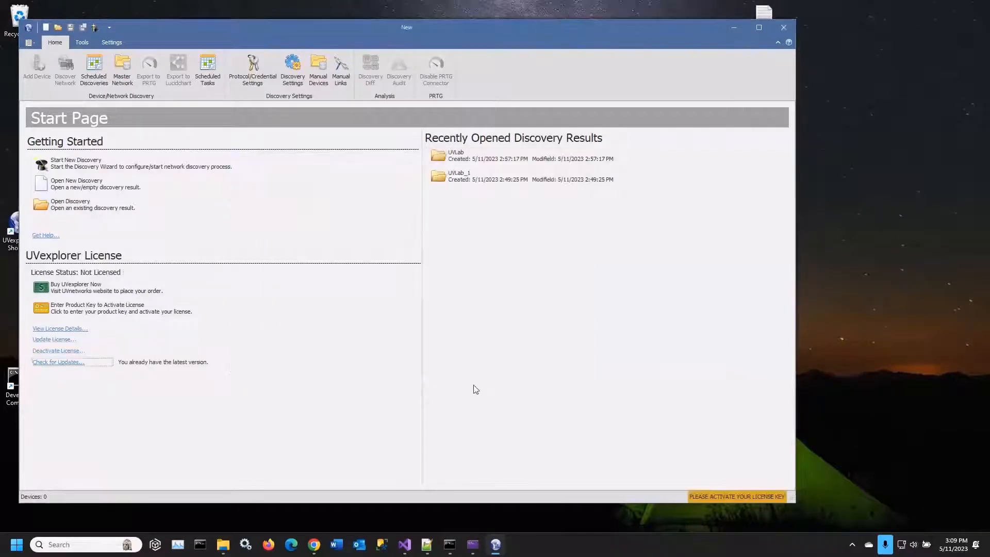
Start a license activation of type UVexplorer Discovery Agent, continue to the server settings and switch to UVexplorer Server in Chrome
left_click(91, 309)
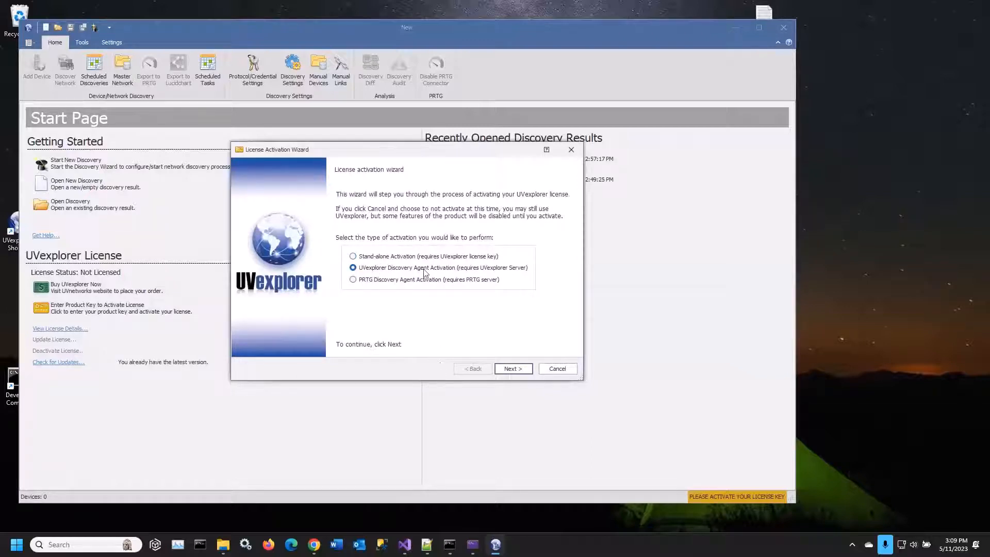
left_click(516, 371)
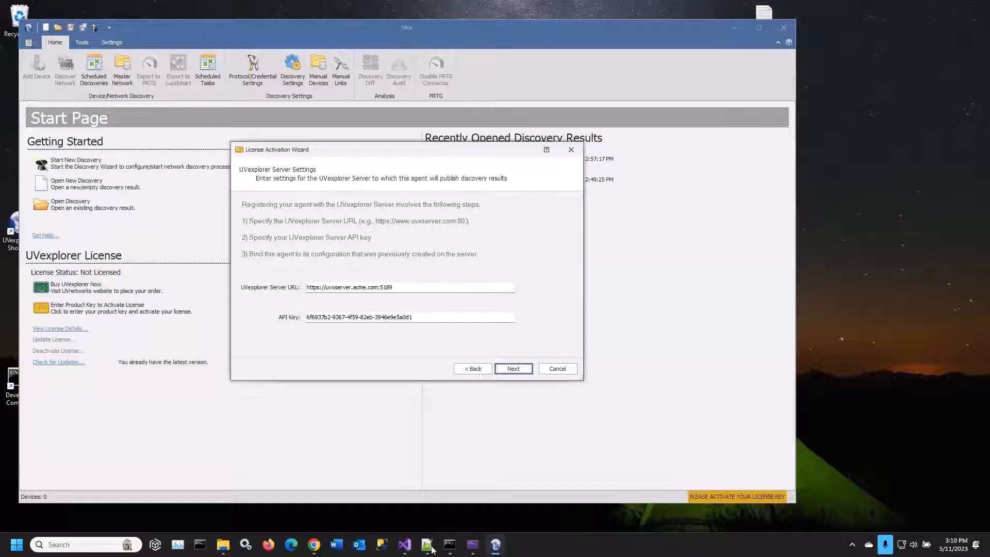
left_click(316, 548)
Log out of UVexplorer Server, log back in as admin with the account password and dismiss the saved-passwords warning
left_click(55, 222)
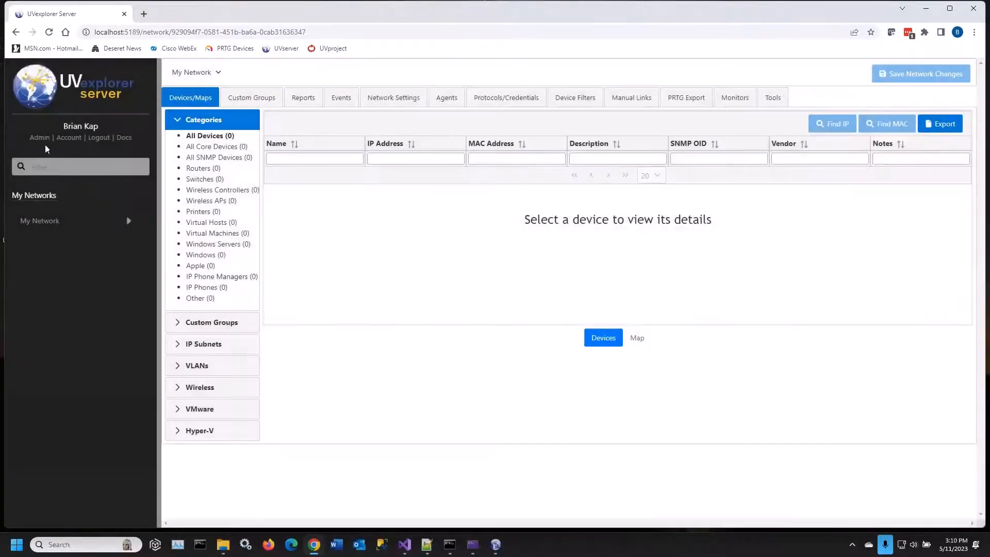
left_click(96, 139)
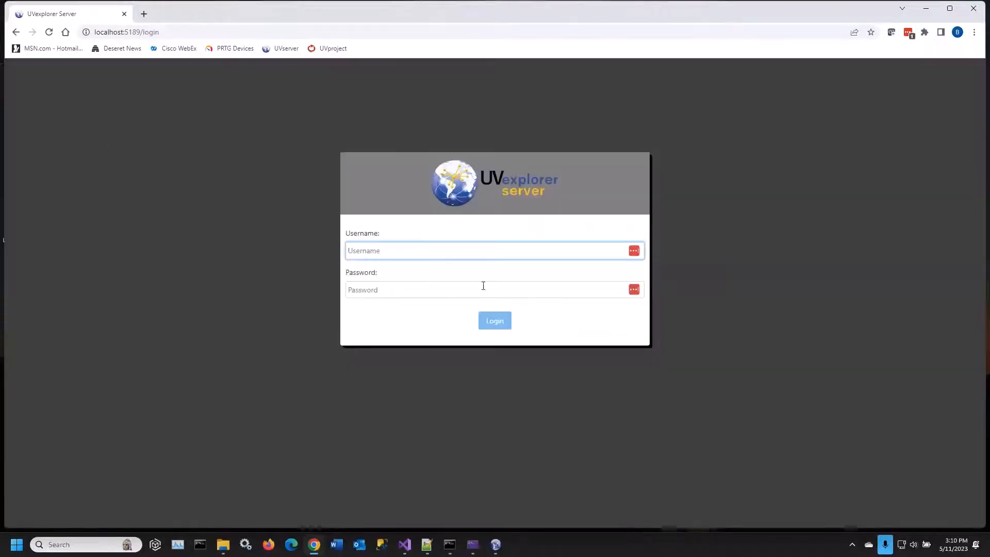
left_click(456, 255)
type("admin")
key("Tab")
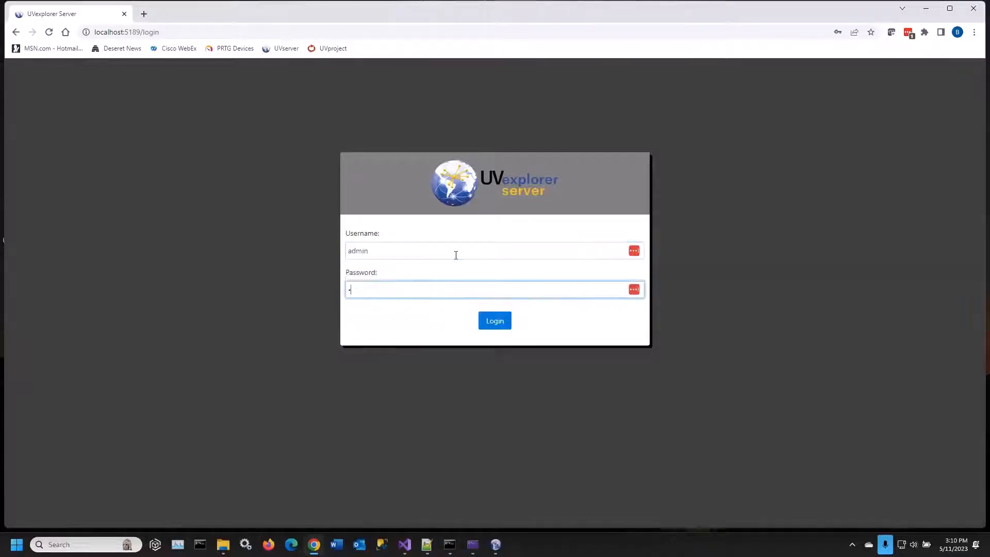
type("••••••••")
key("Return")
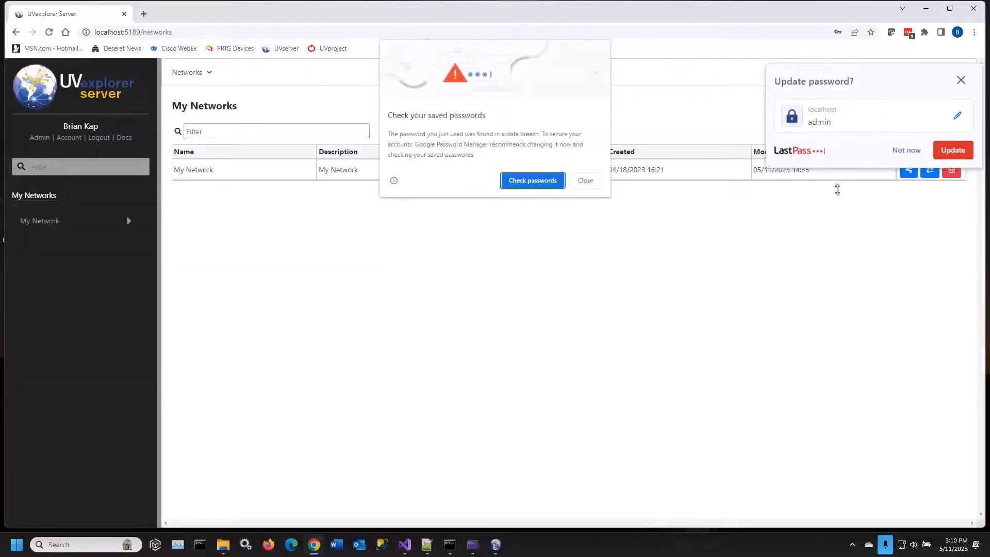
left_click(593, 177)
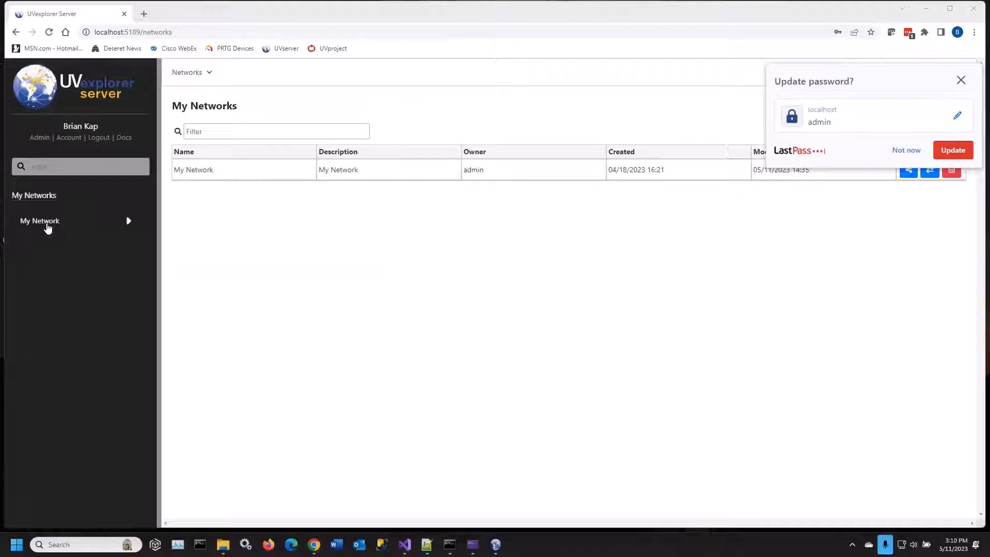
View the user administration page, open the agent list of My Network and decline the password manager's update offer
left_click(40, 138)
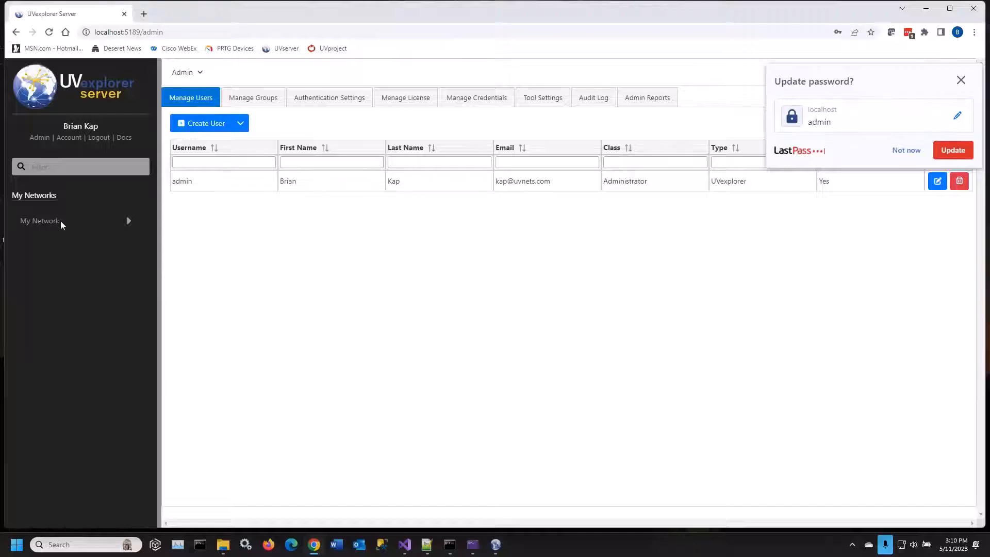
left_click(42, 221)
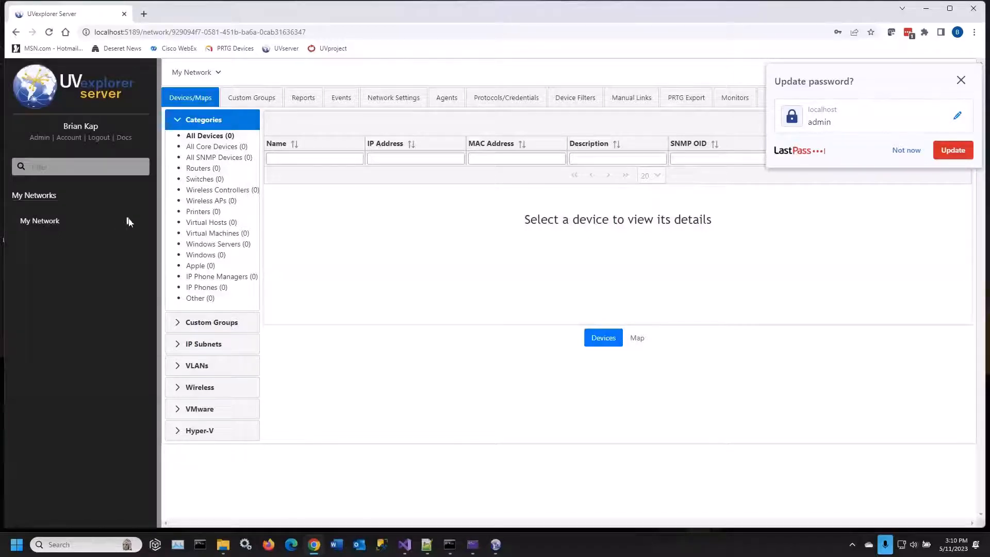
left_click(128, 221)
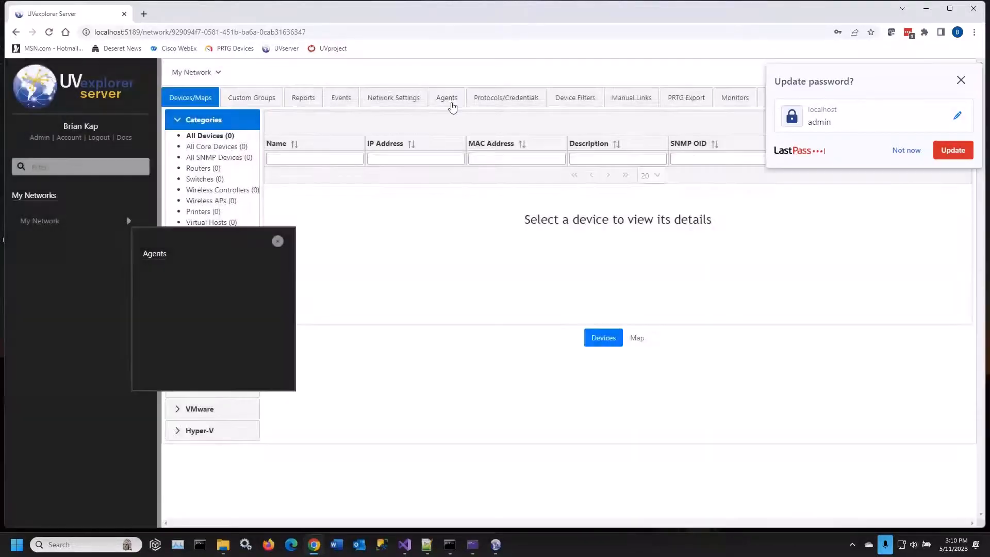
left_click(447, 98)
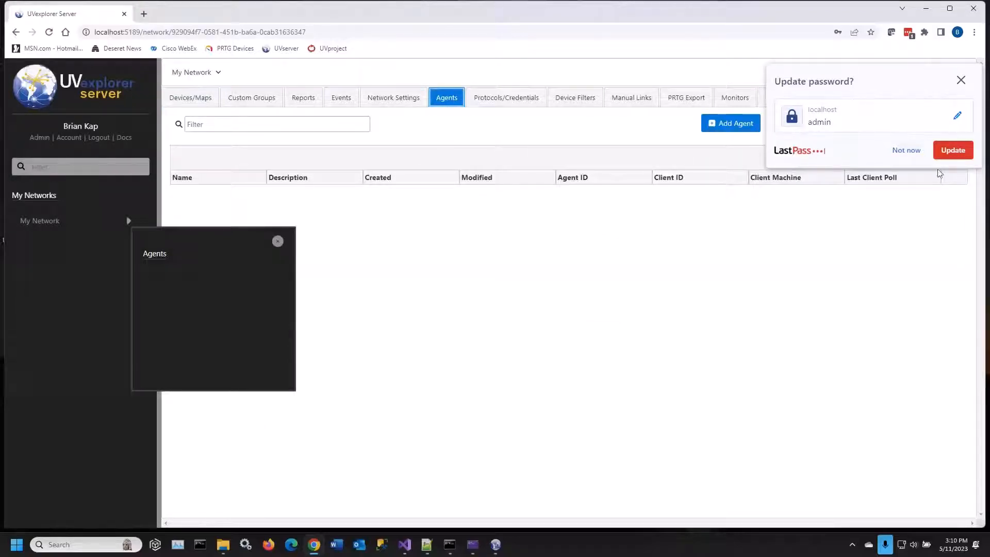
left_click(914, 150)
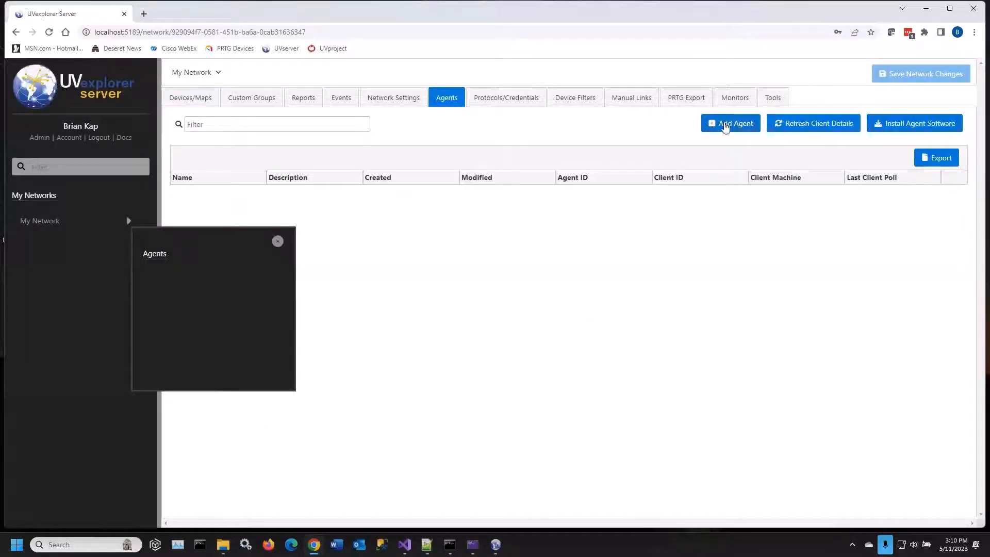
Add an agent with the name and description UVLab to My Network and open its page
left_click(725, 123)
left_click(448, 288)
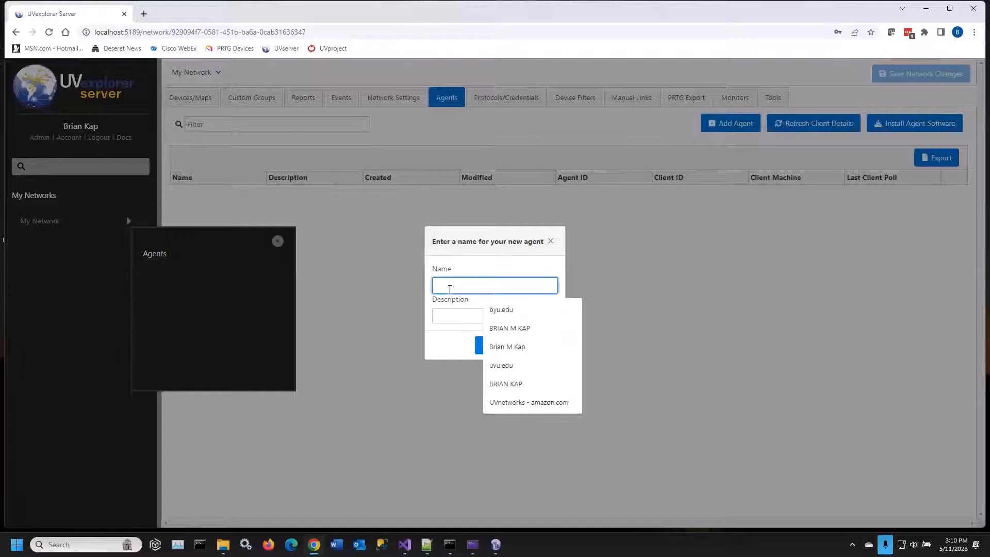
type("UVLab")
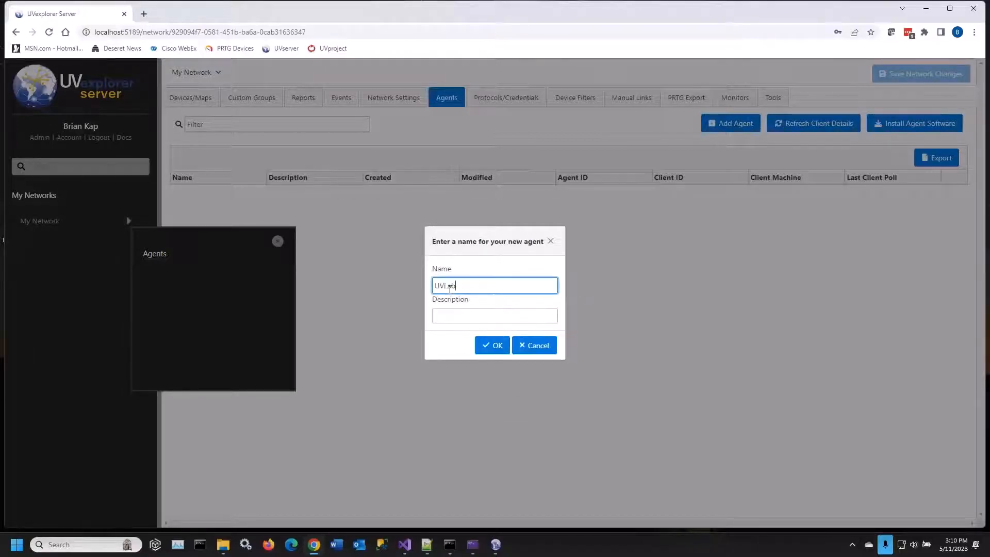
key("Tab")
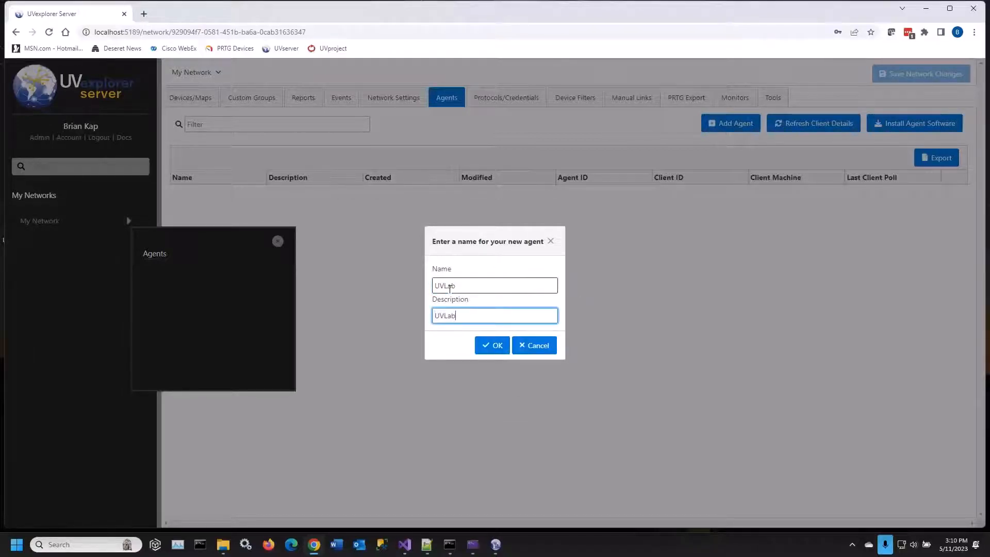
left_click(492, 347)
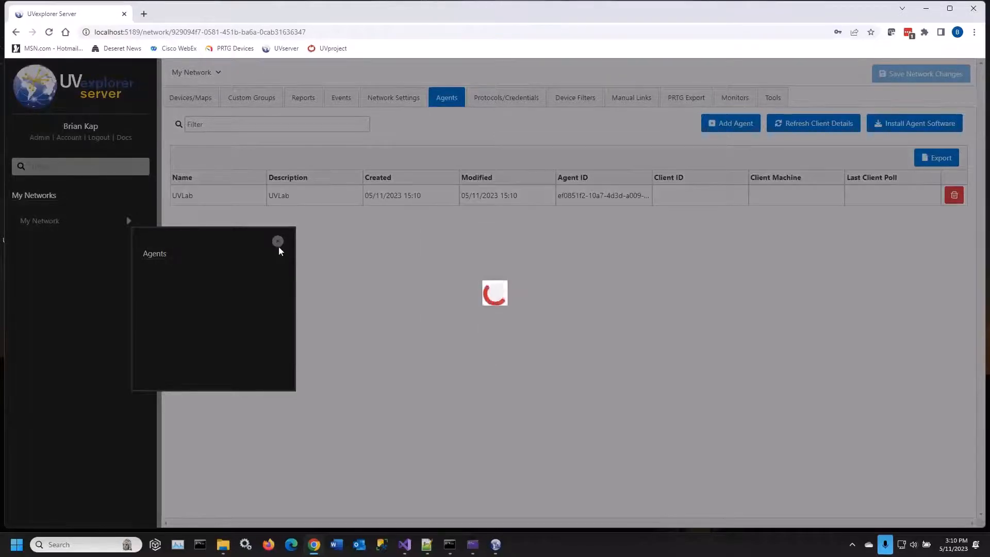
left_click(278, 242)
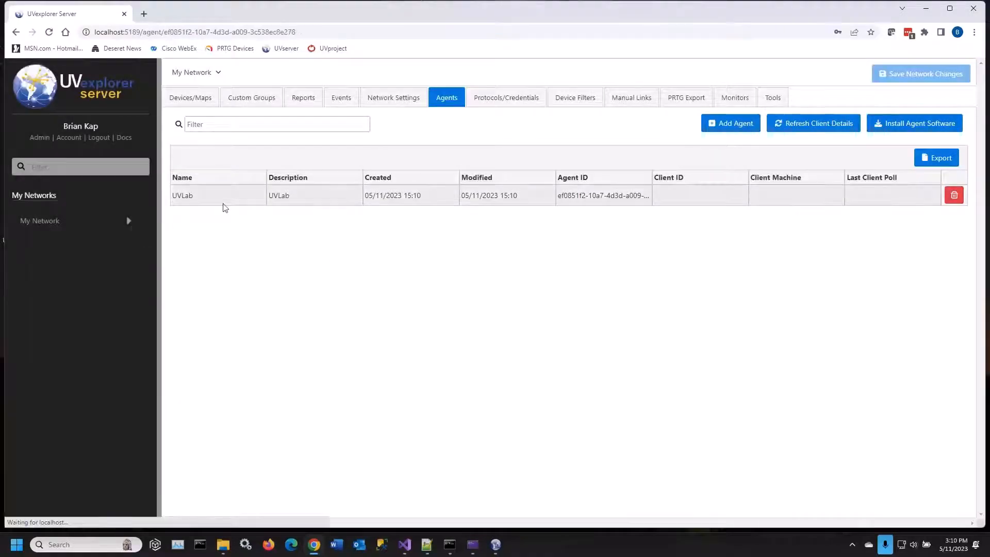
left_click(222, 201)
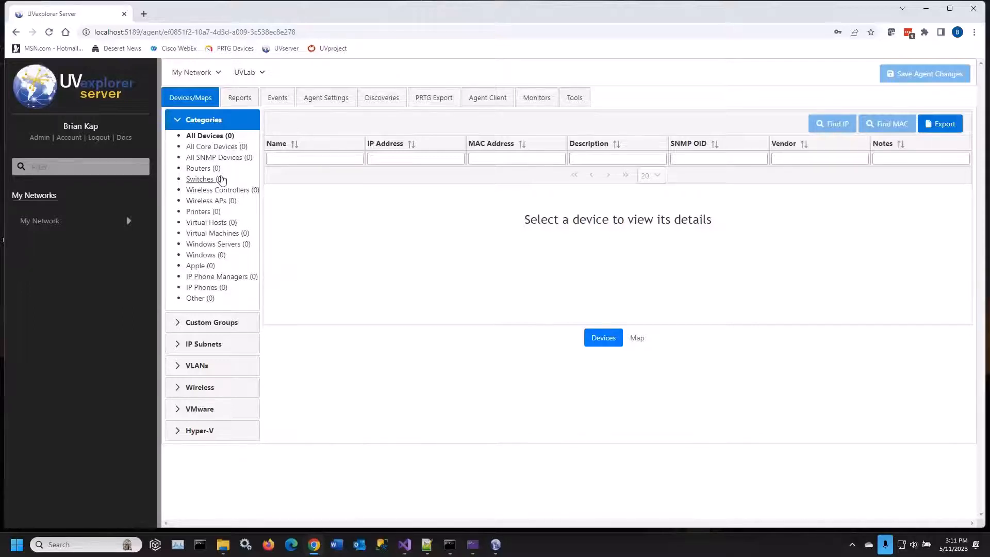
left_click(495, 545)
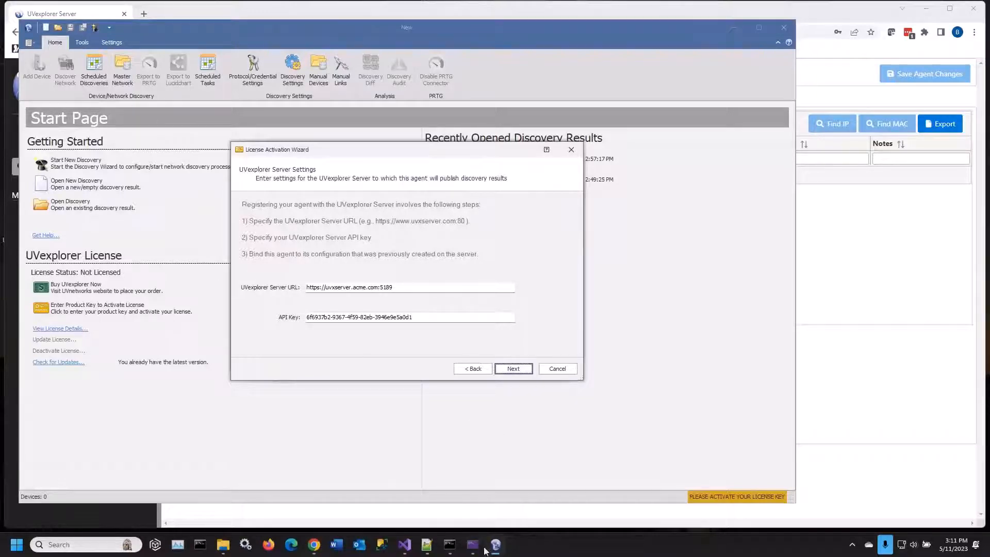
left_click(314, 545)
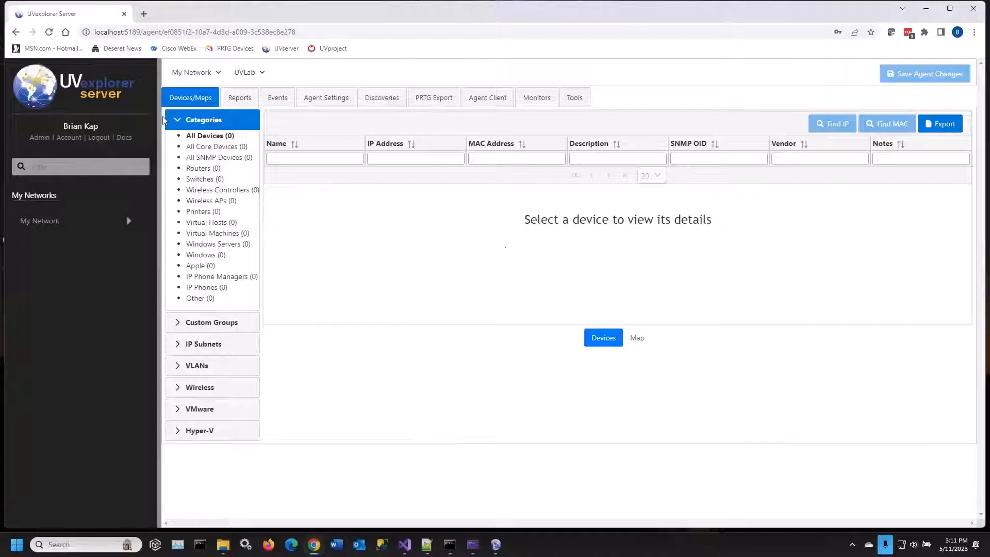
left_click_drag(94, 32, 143, 33)
key("ctrl+c")
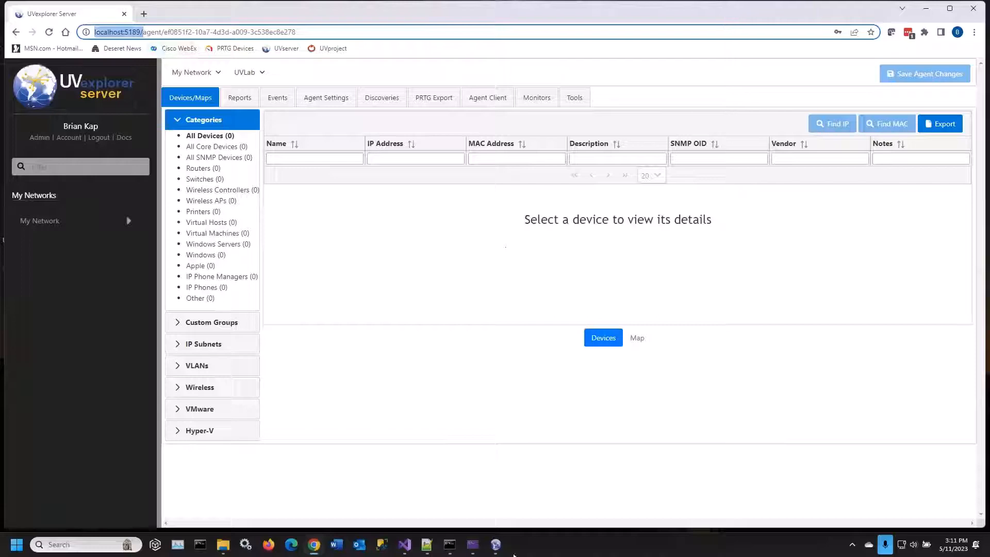
left_click(495, 545)
left_click_drag(391, 286, 288, 284)
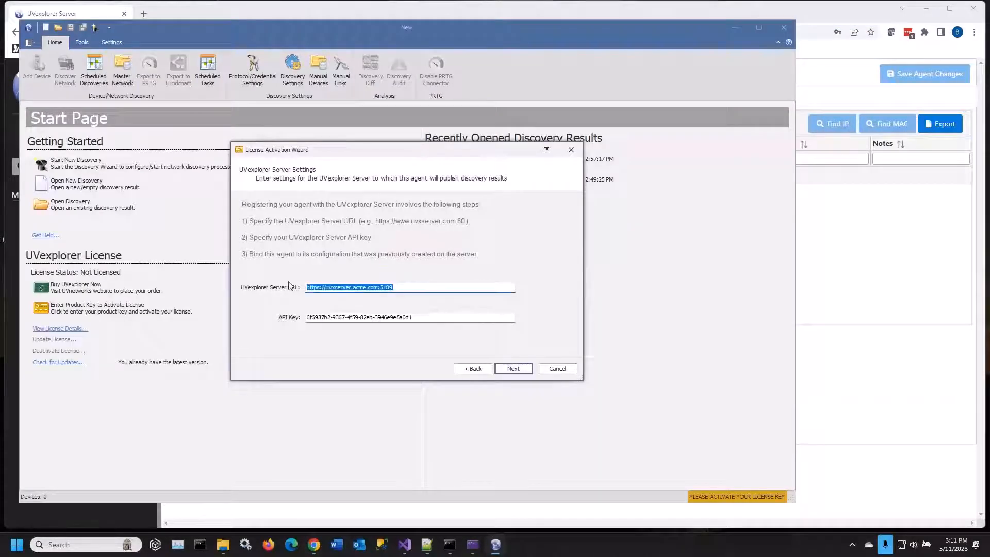
key("ctrl+v")
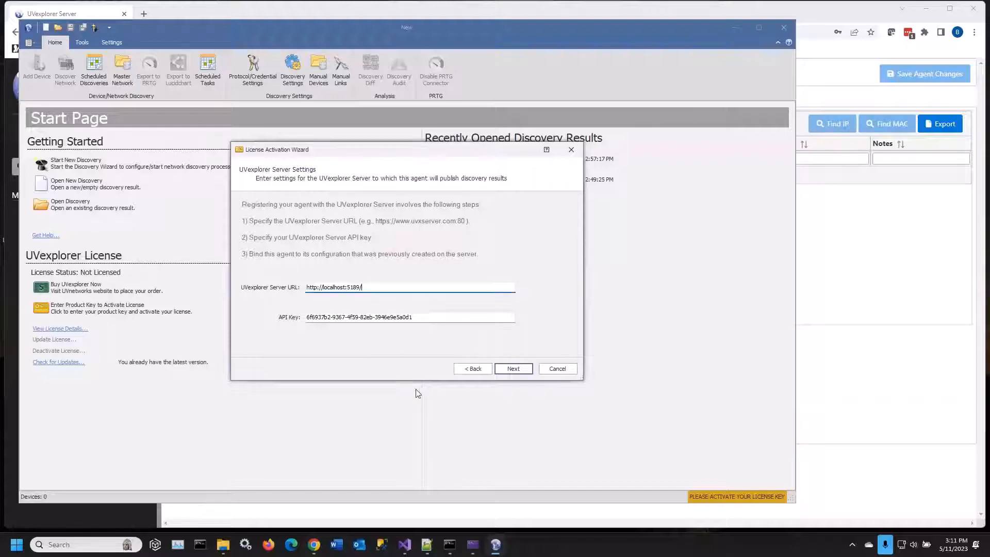
View the account's API keys on the server, enter the API key copied from Notepad++ in the activation wizard and continue
left_click(813, 15)
left_click(67, 138)
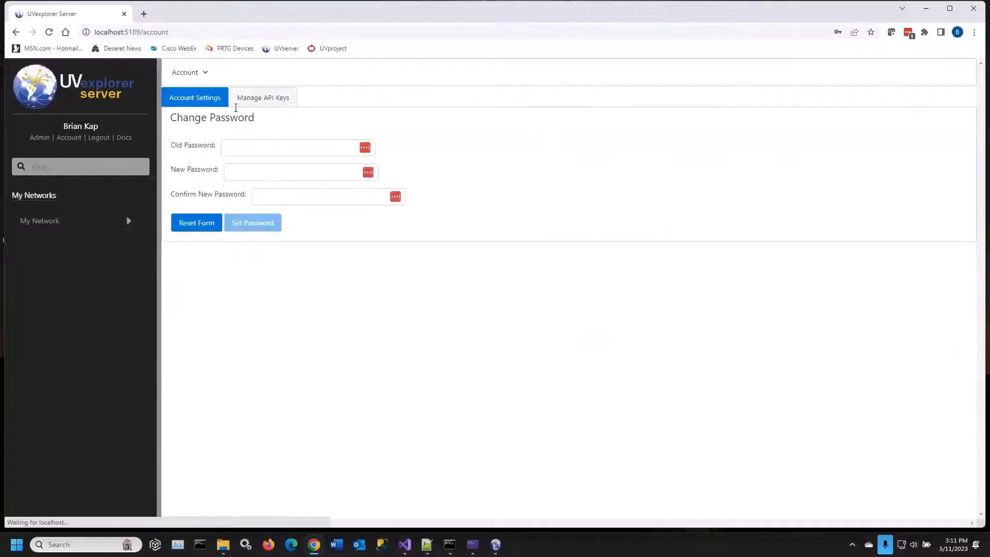
left_click(241, 99)
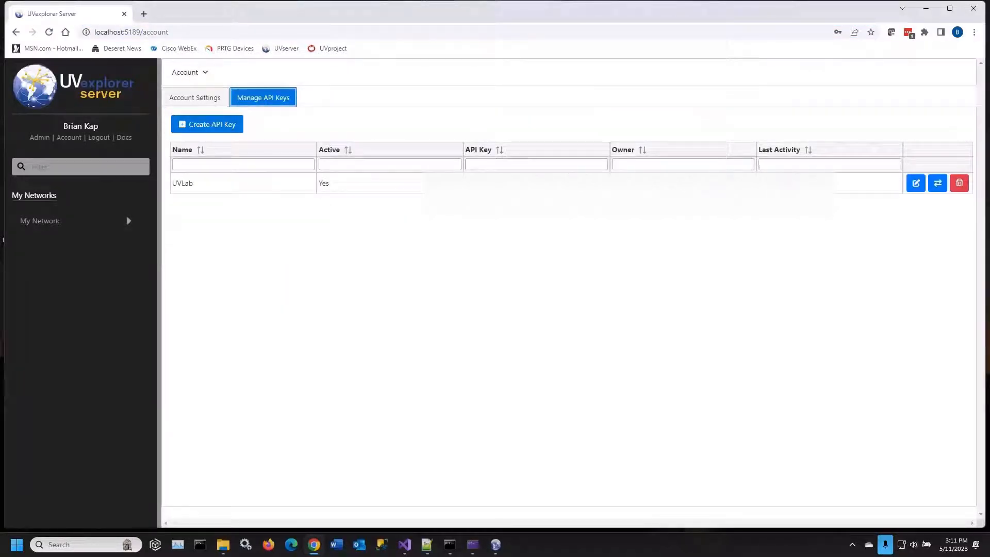
left_click(494, 552)
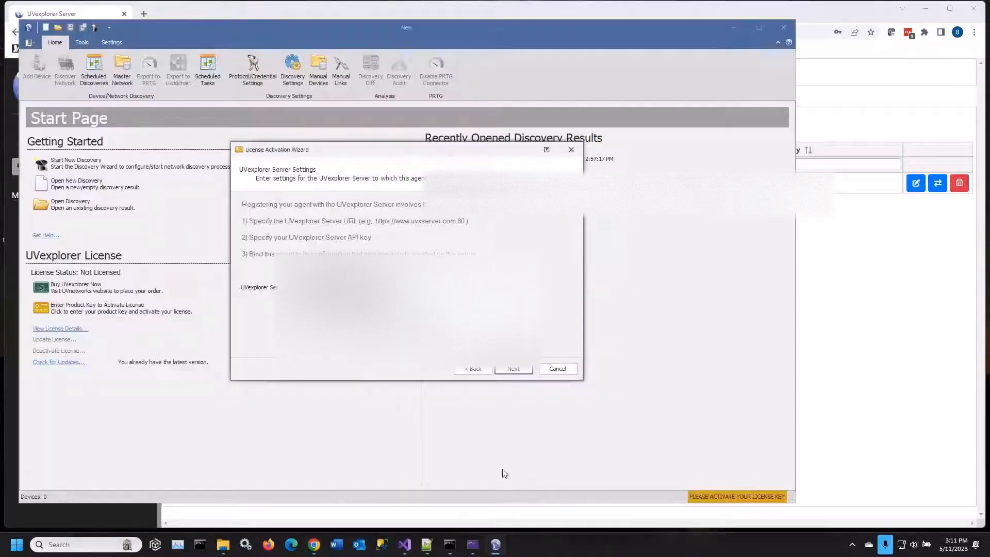
left_click(431, 550)
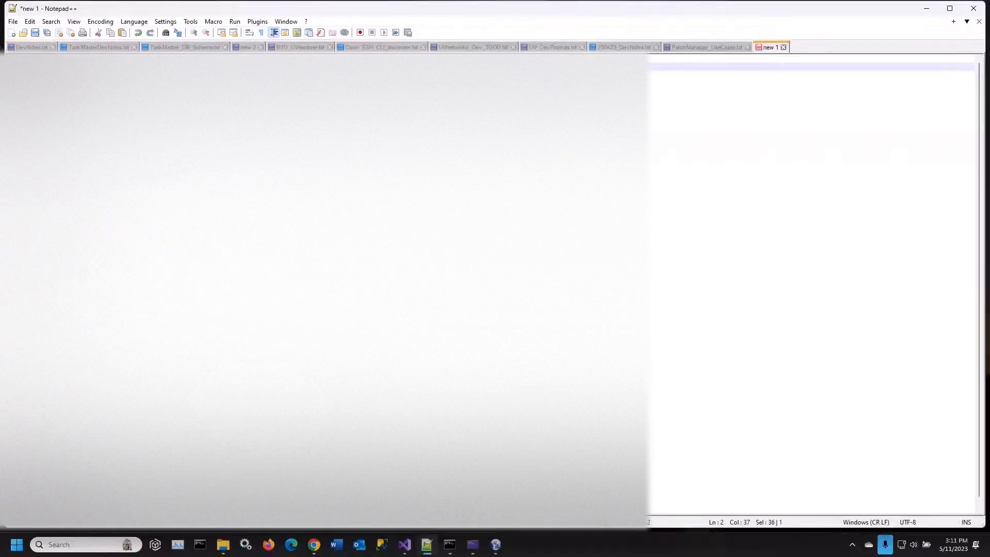
left_click(927, 12)
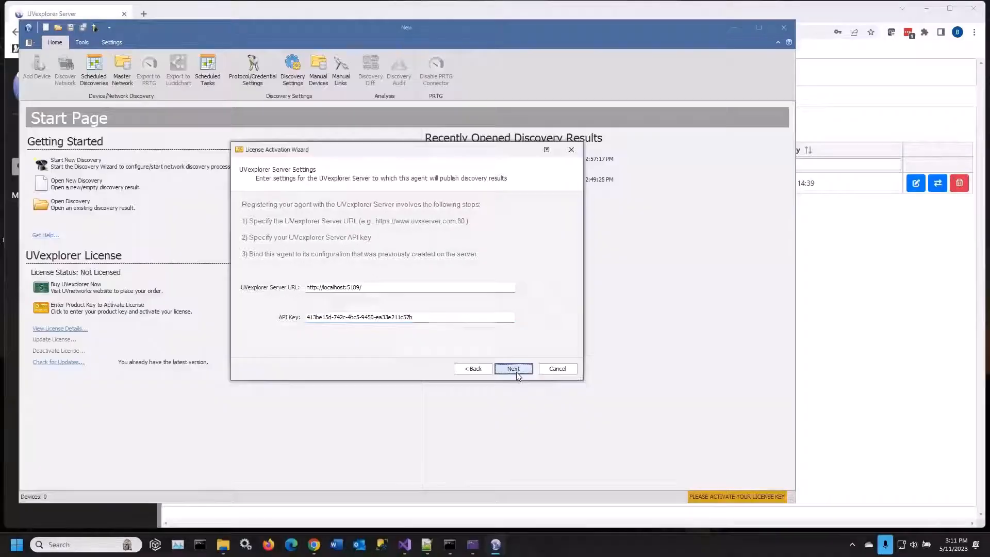
left_click(513, 369)
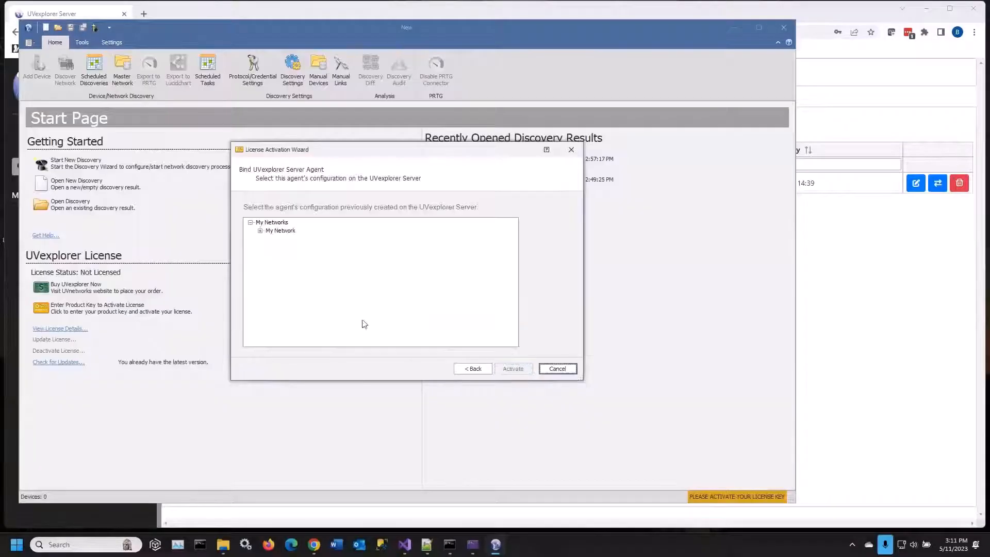
Bind the installation to the UVLab agent under My Network, activate it and upload the local scheduled discoveries and monitor policies to the server
left_click(260, 230)
left_click(283, 239)
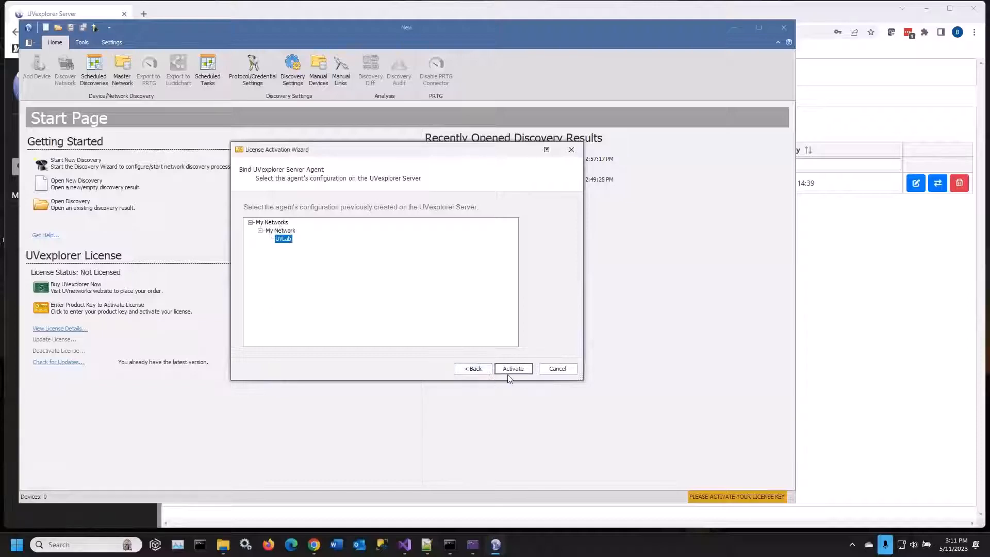
left_click(511, 369)
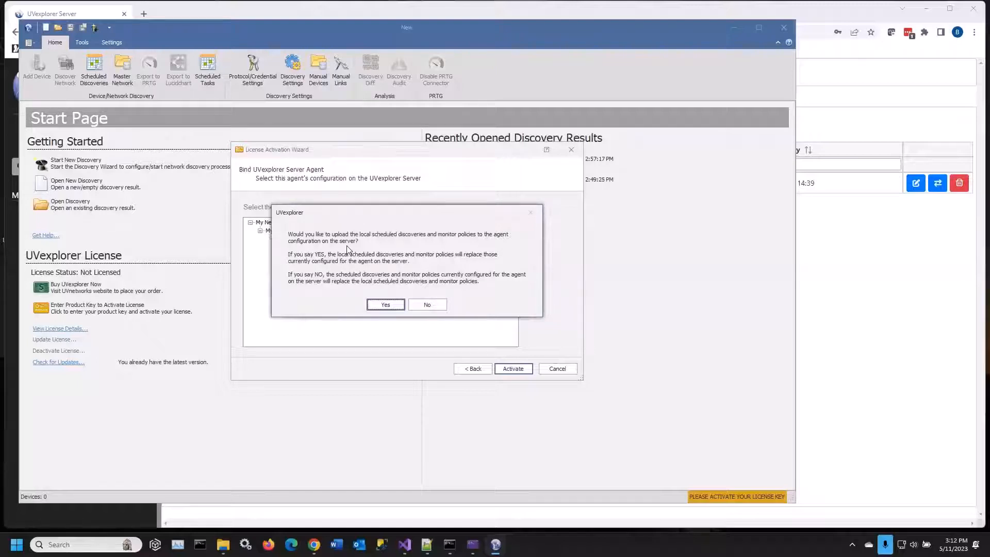
left_click(382, 305)
left_click(387, 281)
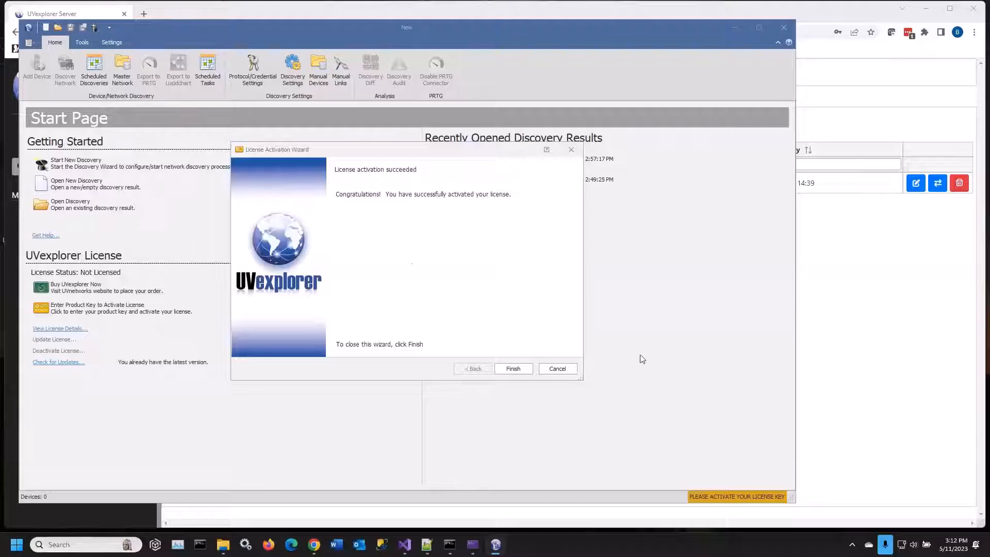
Return to UVexplorer and log in with the UVexplorer account type, the username admin and the account password
key("alt+Tab")
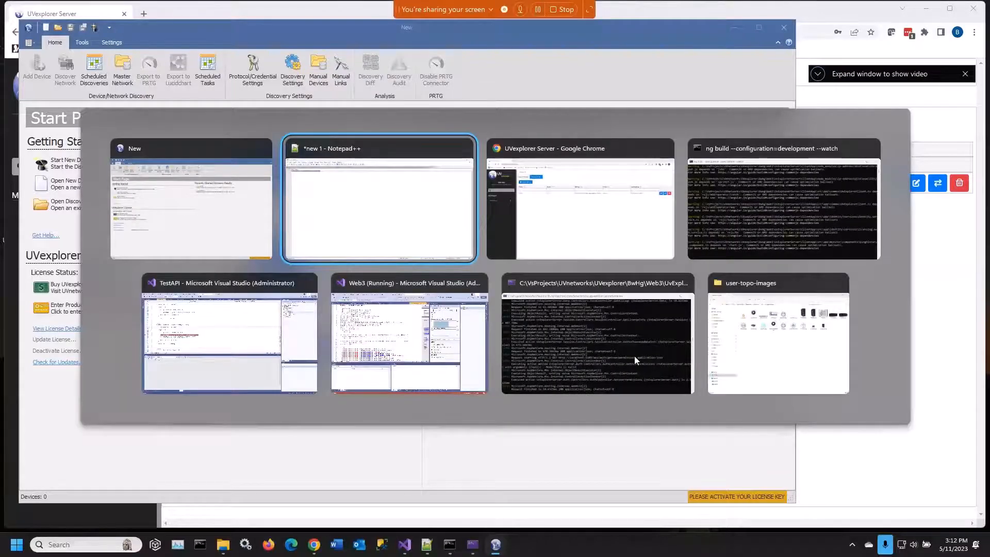
key("alt+Tab")
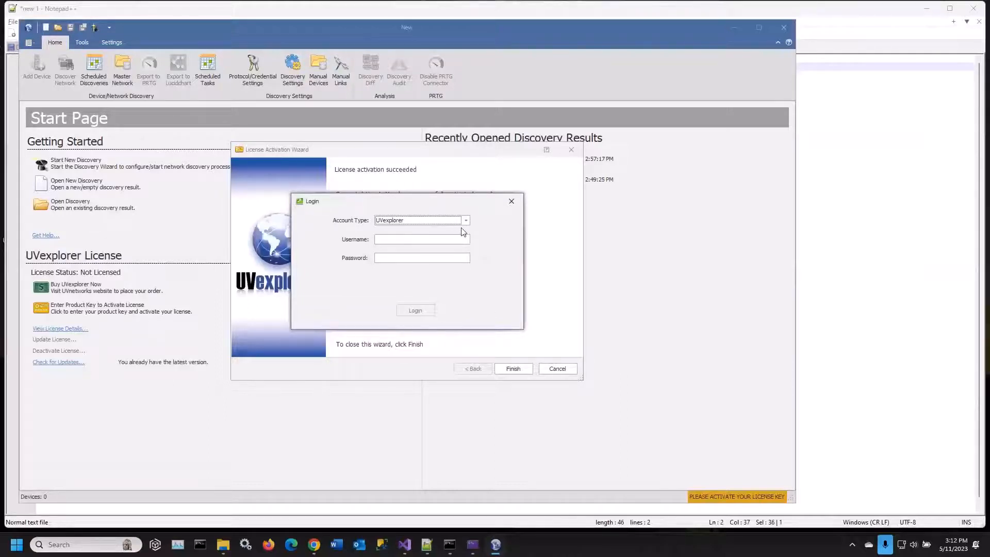
left_click(417, 240)
type("admin")
key("Tab")
type("a")
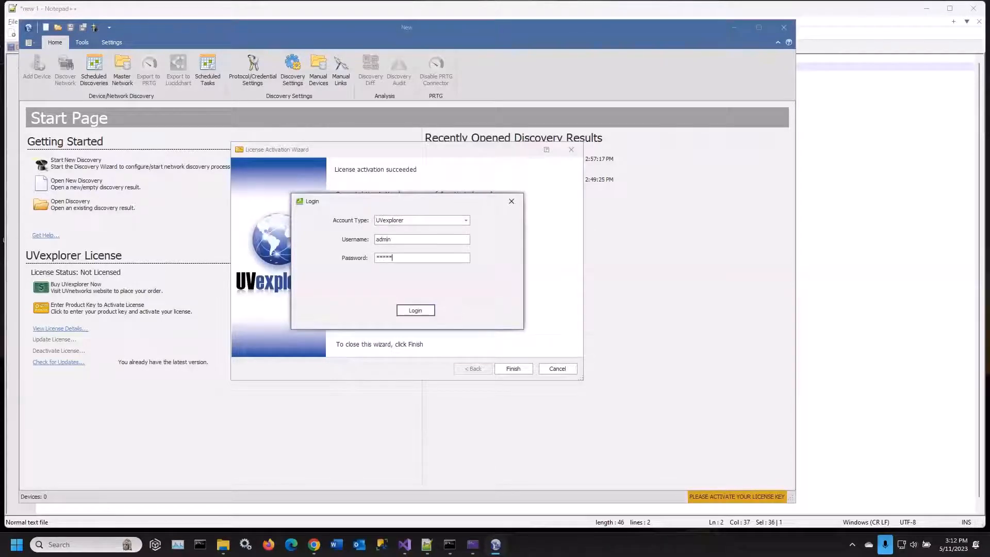
key("Return")
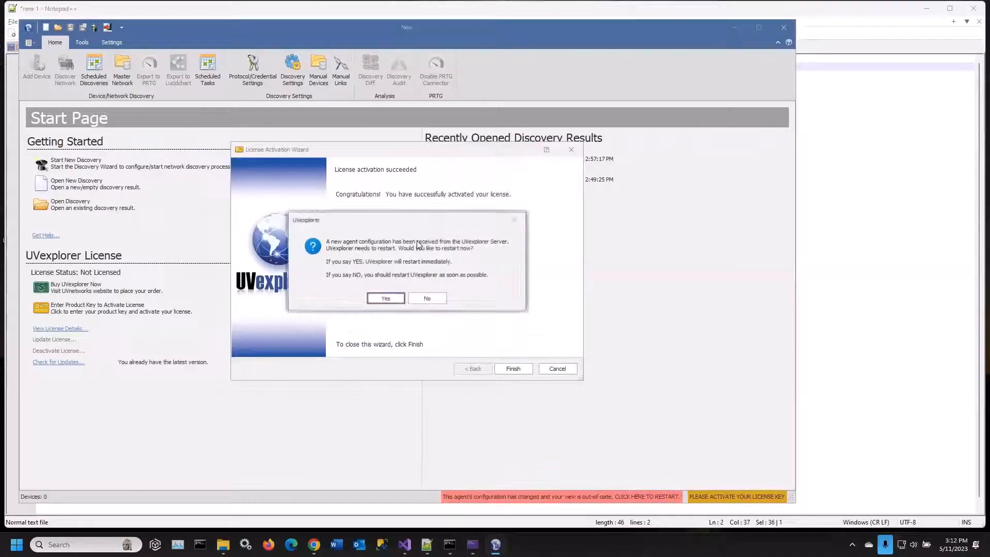
Decline the immediate restart, close the activation wizard and UVexplorer, and minimize Notepad++ to return to UVexplorer Server in Chrome
left_click(435, 298)
left_click(565, 371)
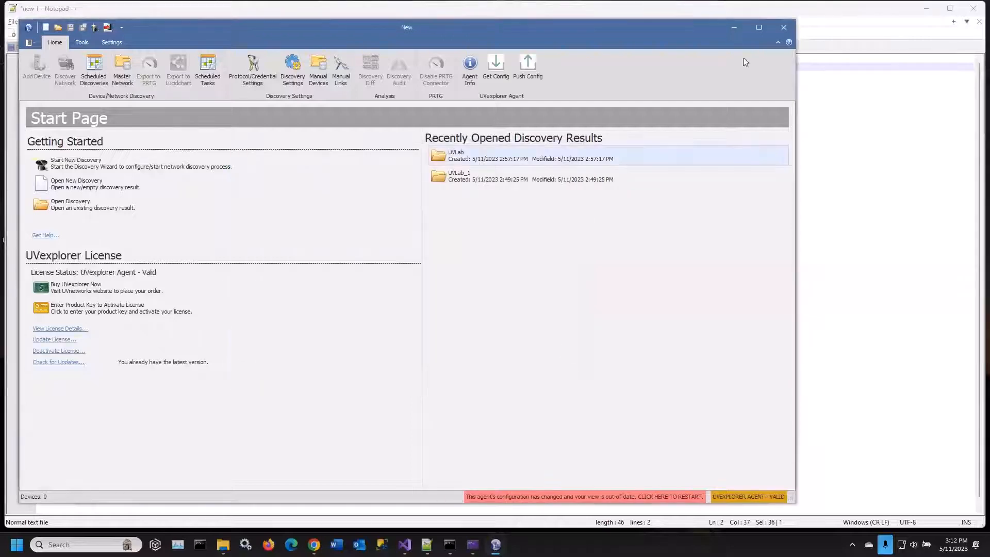
left_click(782, 28)
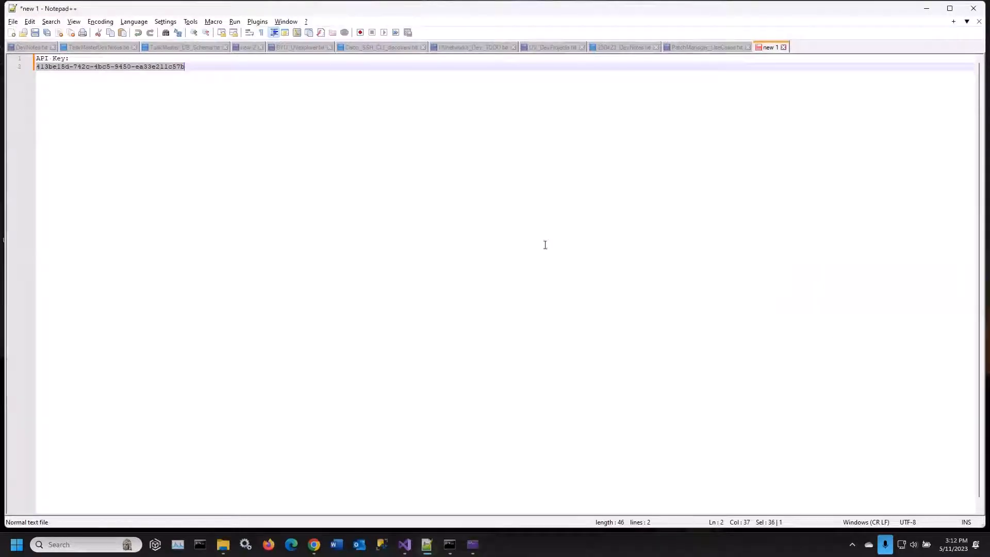
left_click(928, 11)
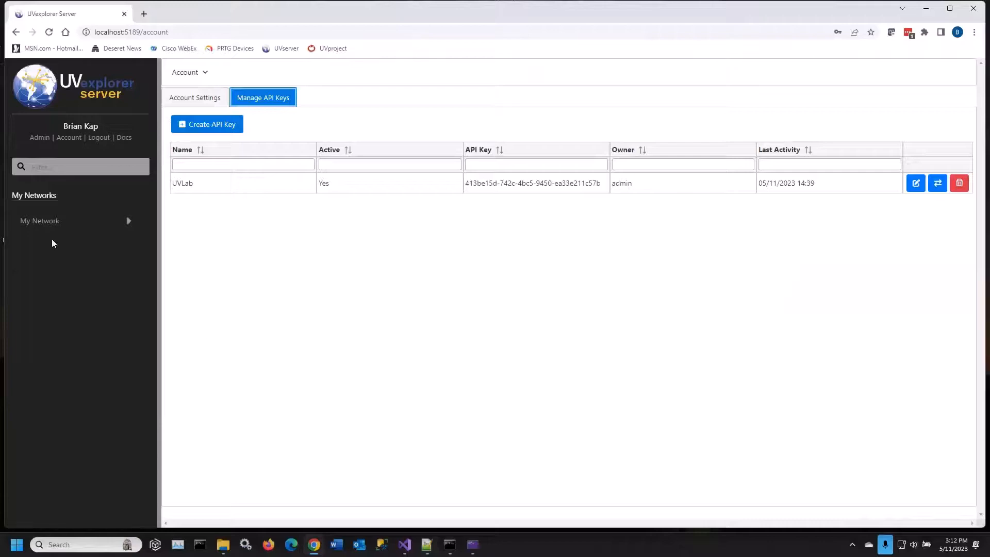
Open the UVLab agent from My Network's agent list, reload its page and view its discoveries
left_click(43, 224)
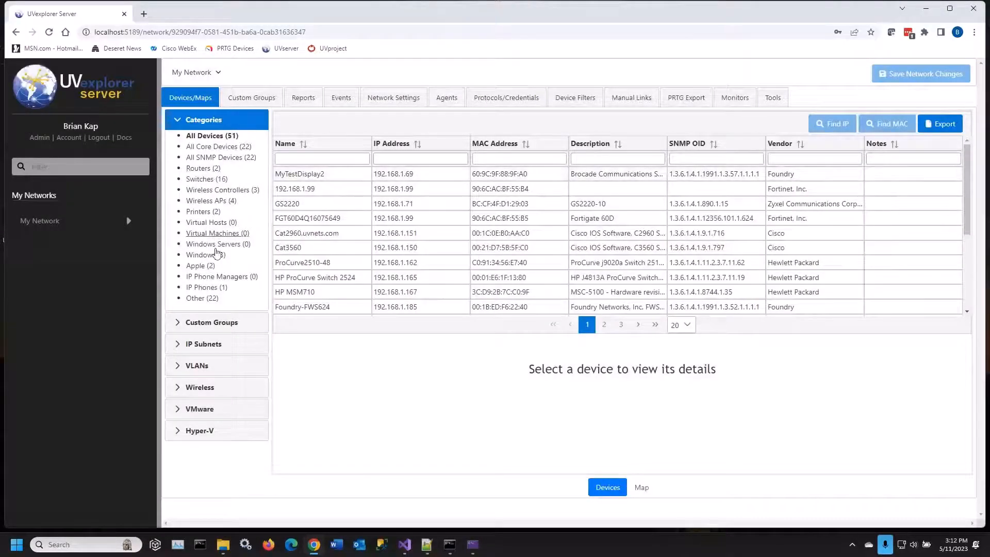
left_click(447, 100)
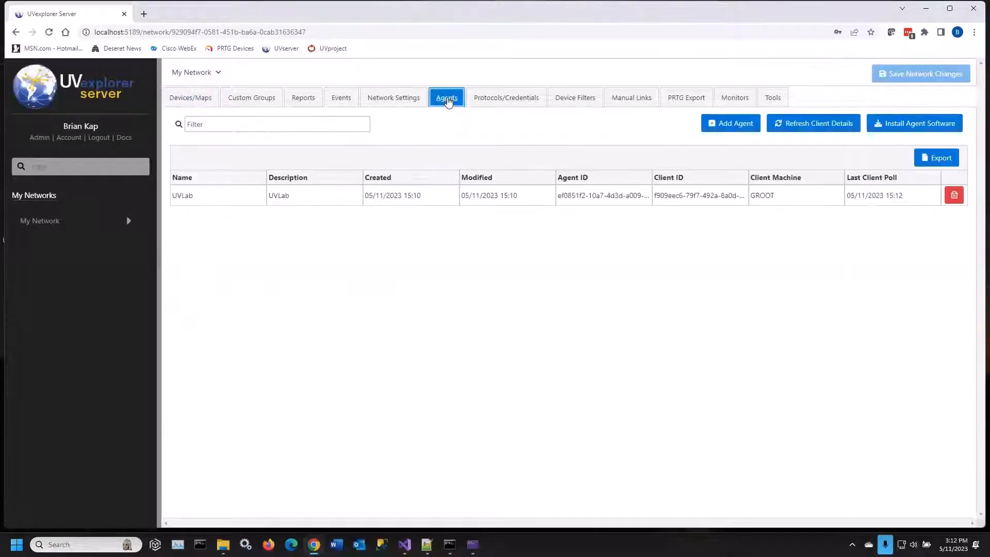
left_click(233, 194)
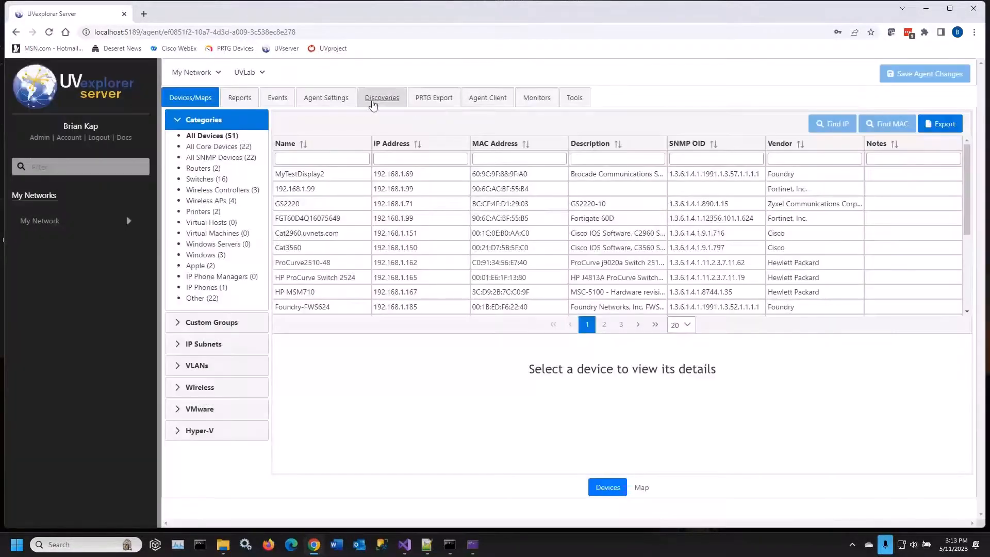
left_click(376, 99)
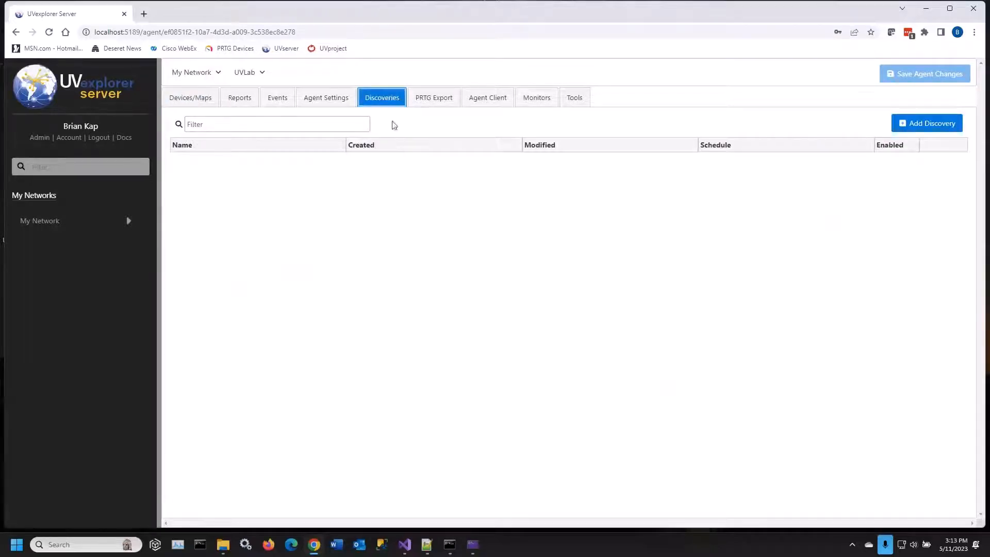
left_click(49, 32)
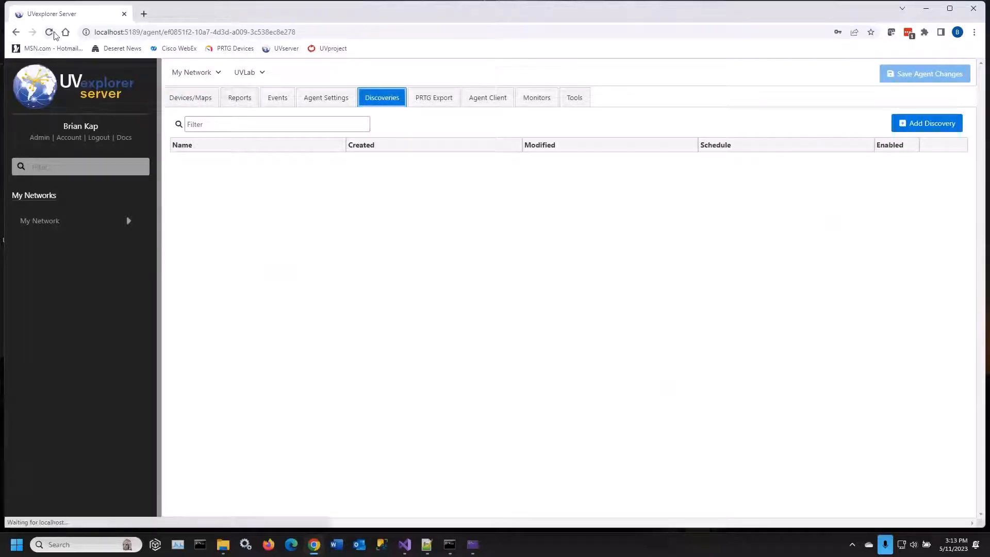
left_click(50, 32)
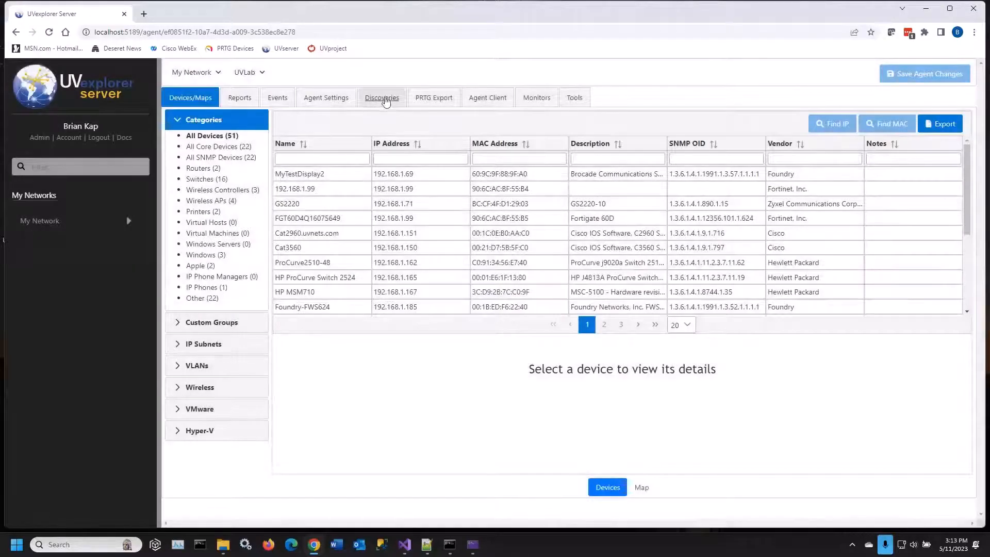
left_click(382, 98)
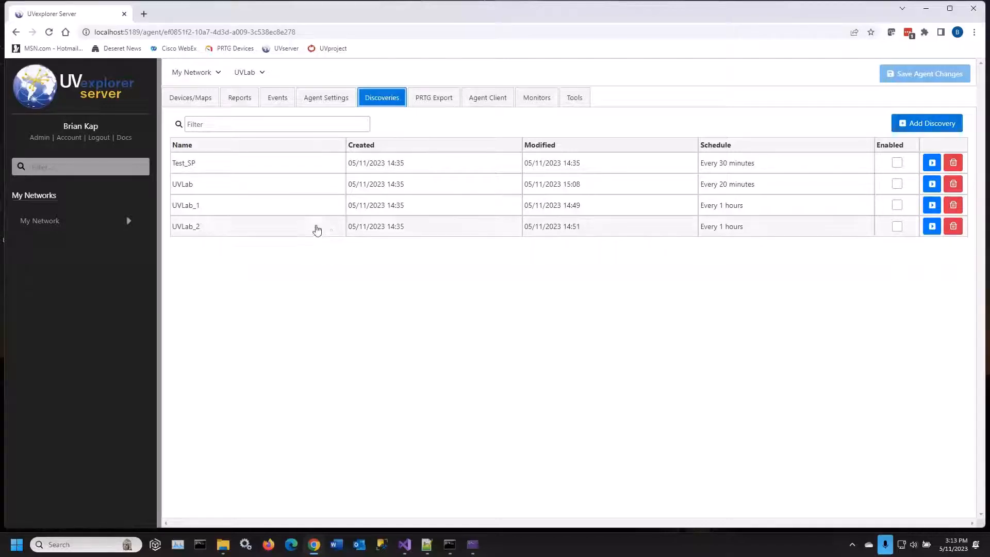
Open the UVLab_1 discovery, list its switches and view the system details of MyFortinet and TL-SG3210
left_click(312, 209)
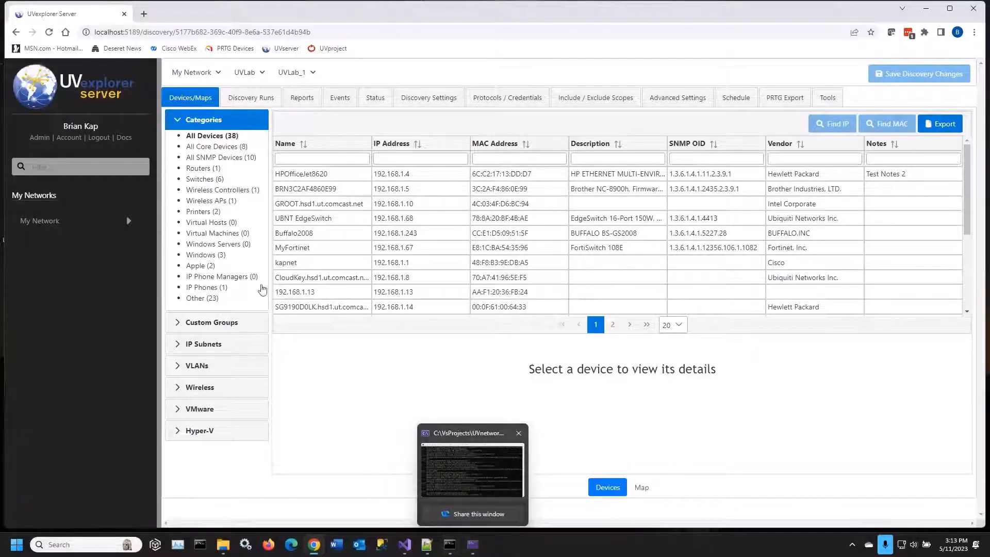
left_click(216, 180)
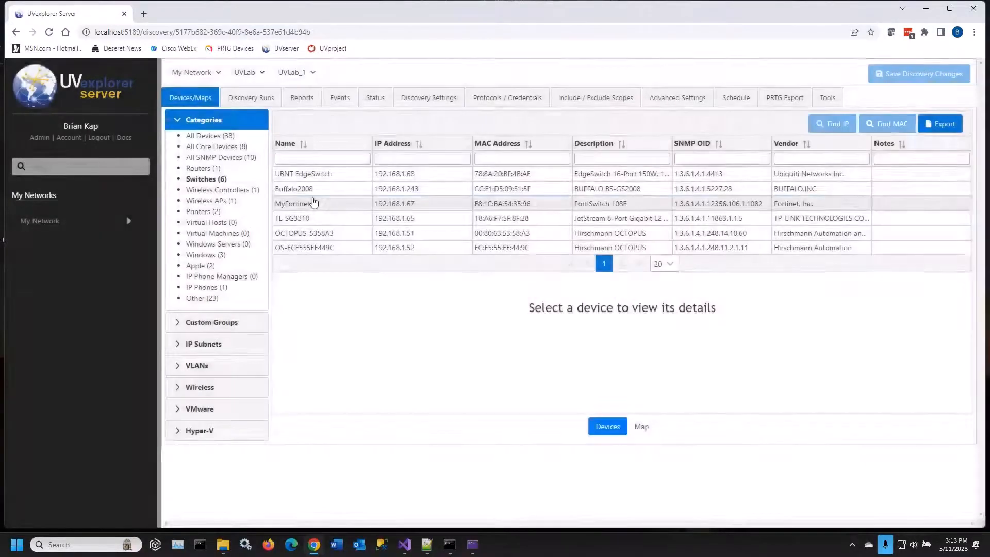
left_click(314, 203)
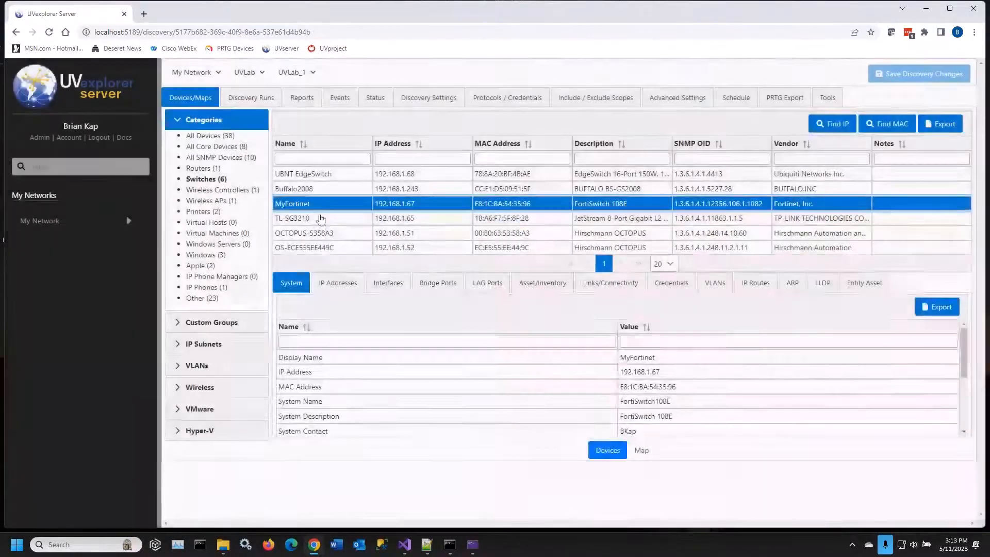
left_click(319, 218)
Examine the OCTOPUS-5358A3 switch's system details, IP addresses, interfaces, bridge ports, LAG ports and asset inventory
left_click(320, 233)
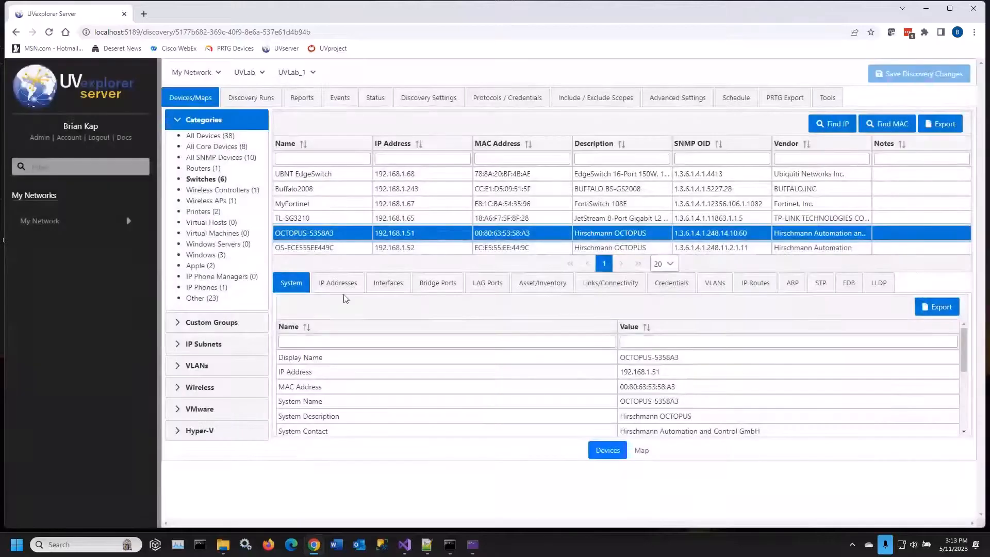
left_click(338, 282)
left_click(400, 288)
left_click(438, 284)
left_click(487, 284)
left_click(518, 288)
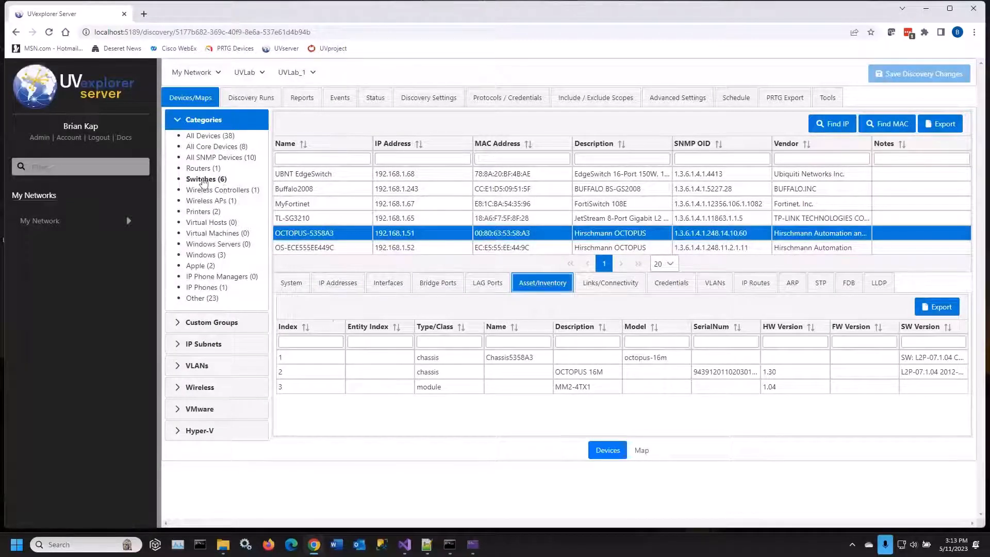
View the map of UVLab_1's switches and switch to the map of the UVLab_2 discovery
left_click(642, 450)
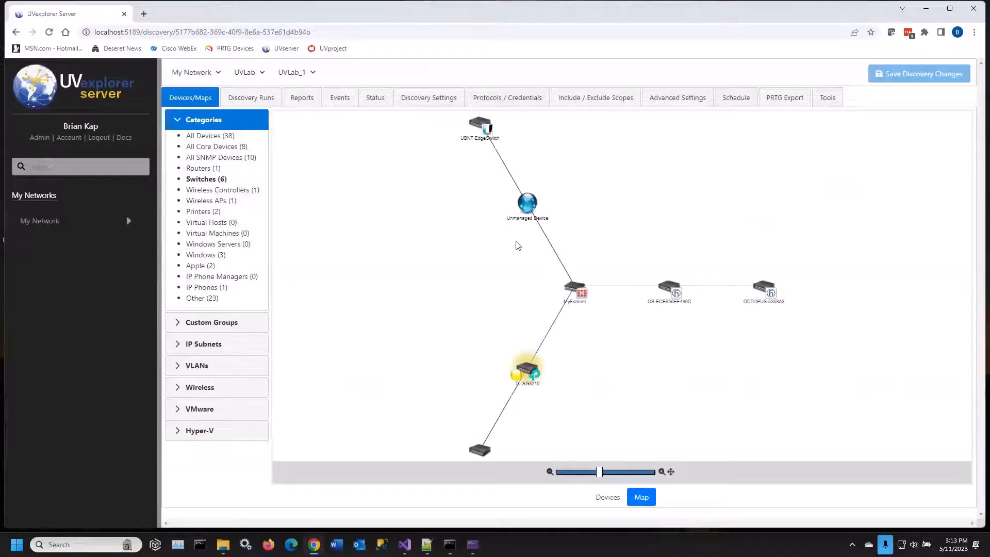
left_click(288, 73)
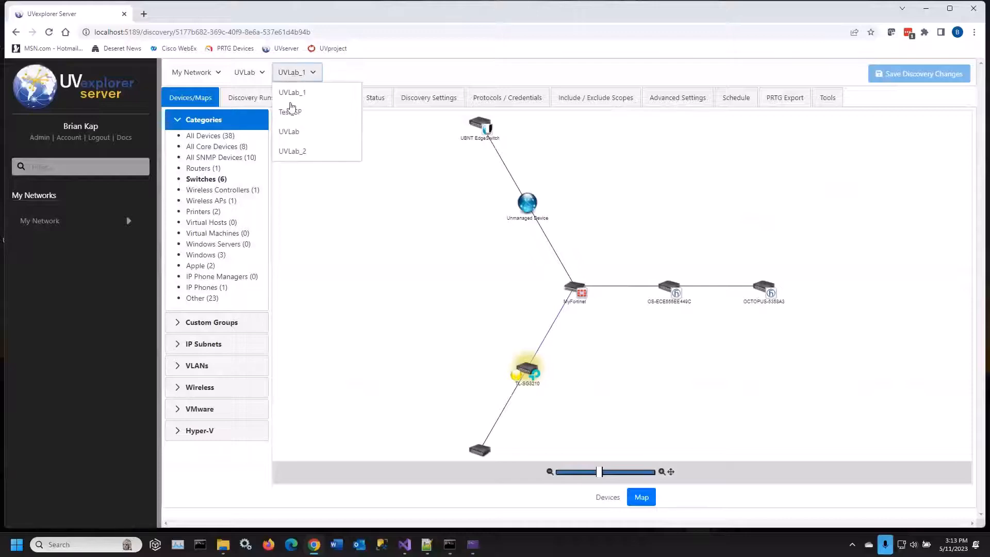
left_click(292, 151)
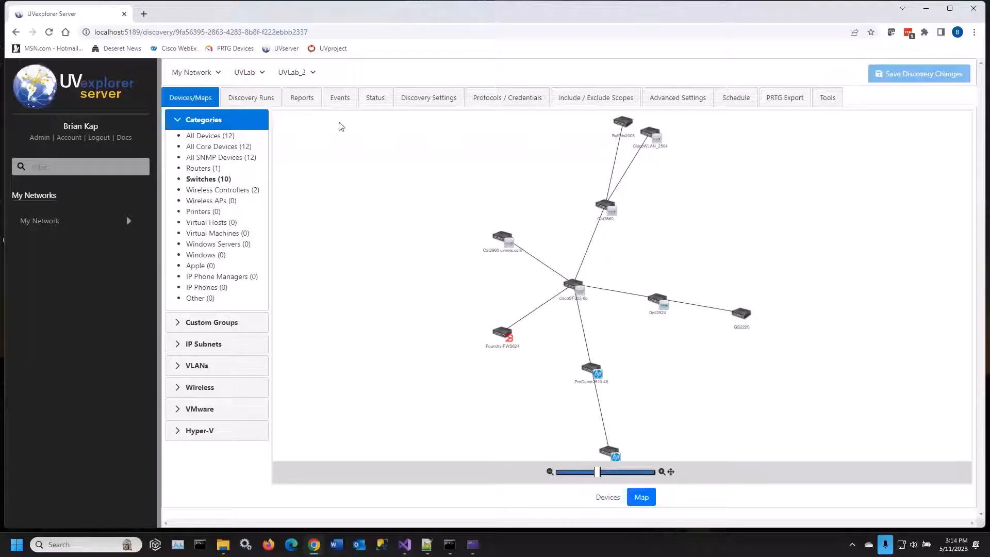
Go back up to the UVLab agent and show its combined switches as a map
left_click(314, 76)
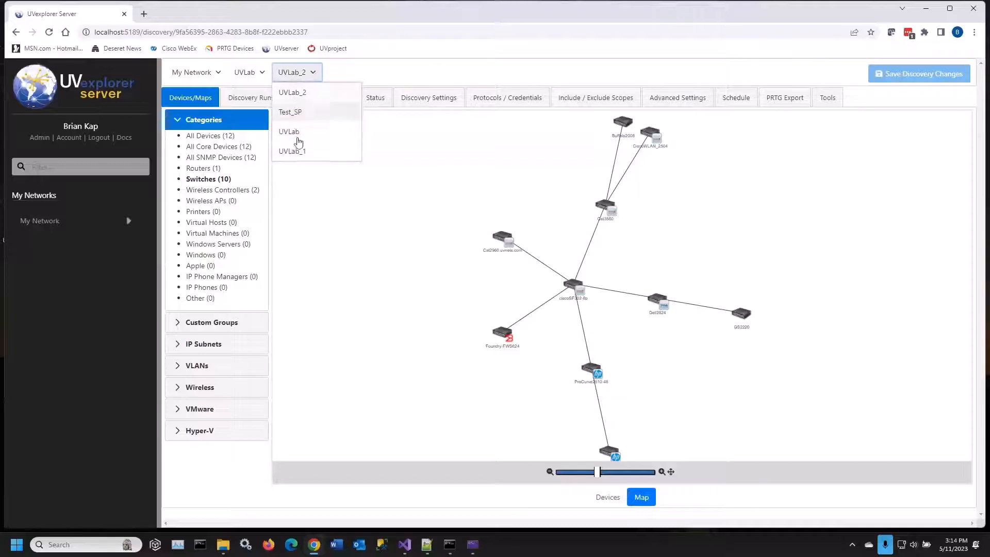
left_click(251, 75)
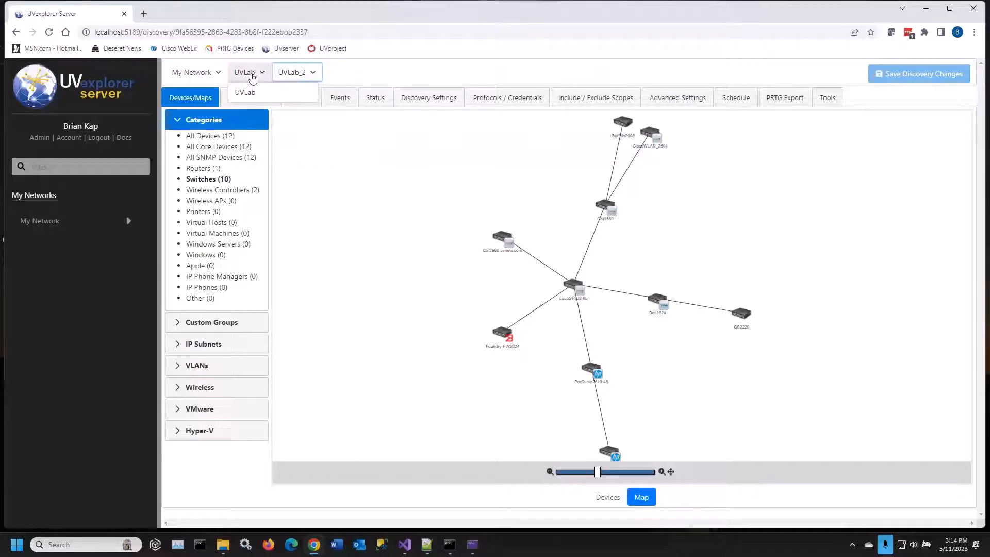
left_click(249, 76)
left_click(248, 77)
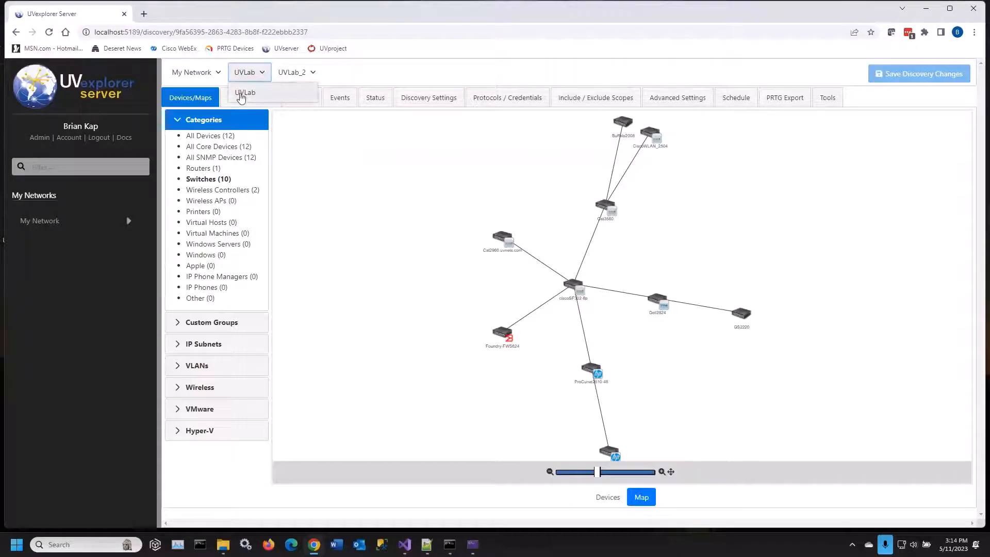
left_click(241, 92)
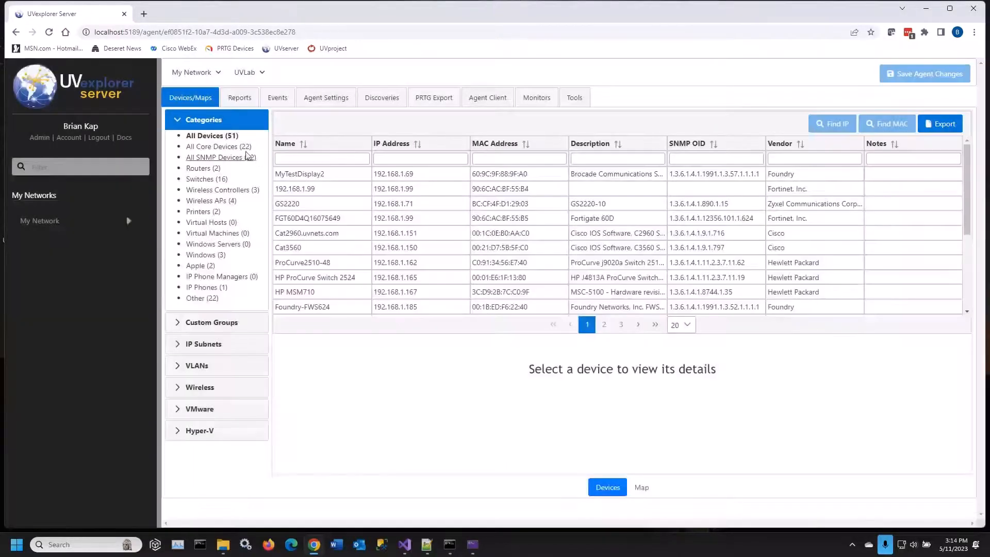
left_click(205, 179)
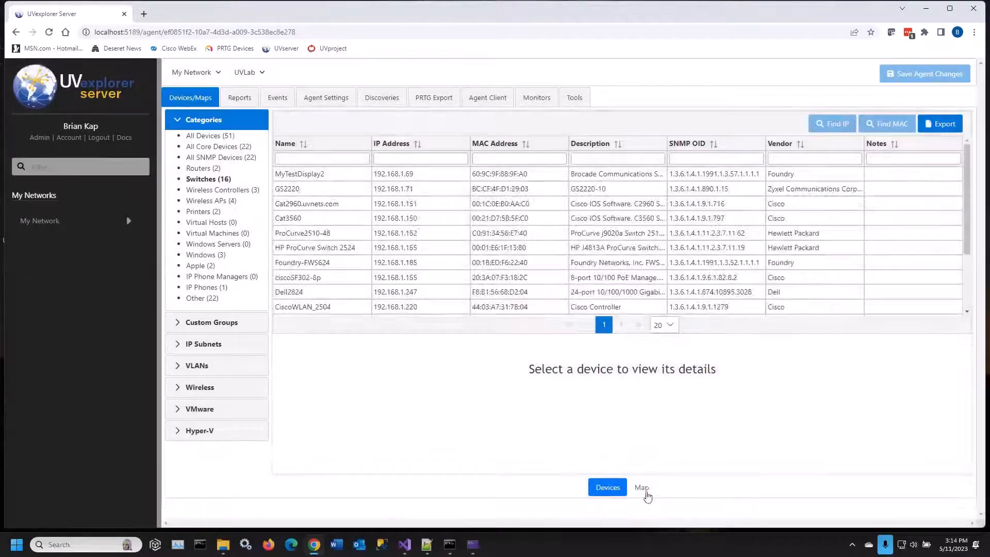
left_click(645, 489)
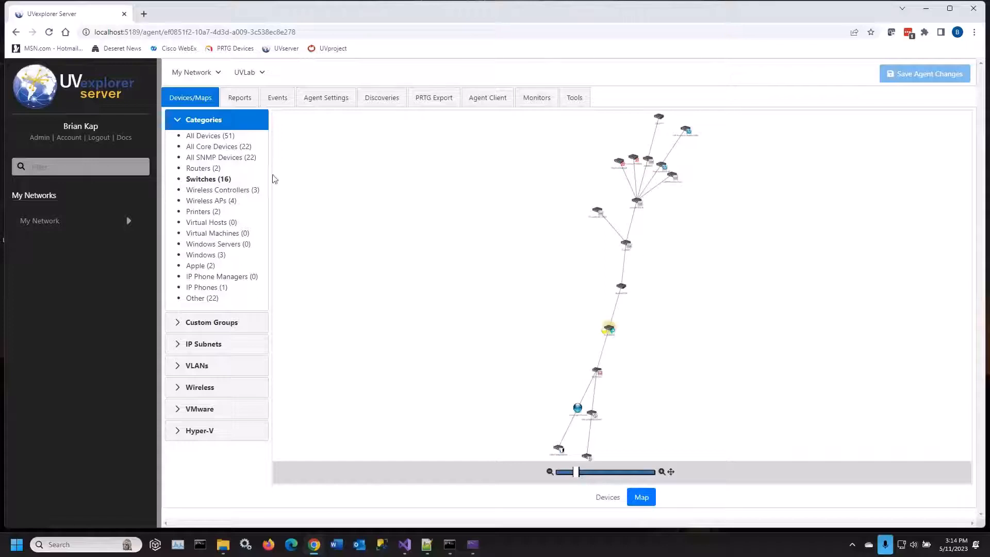
View the agent's map of all devices, return to the switches map and check the device details of ciscoSF302-8p
left_click(205, 137)
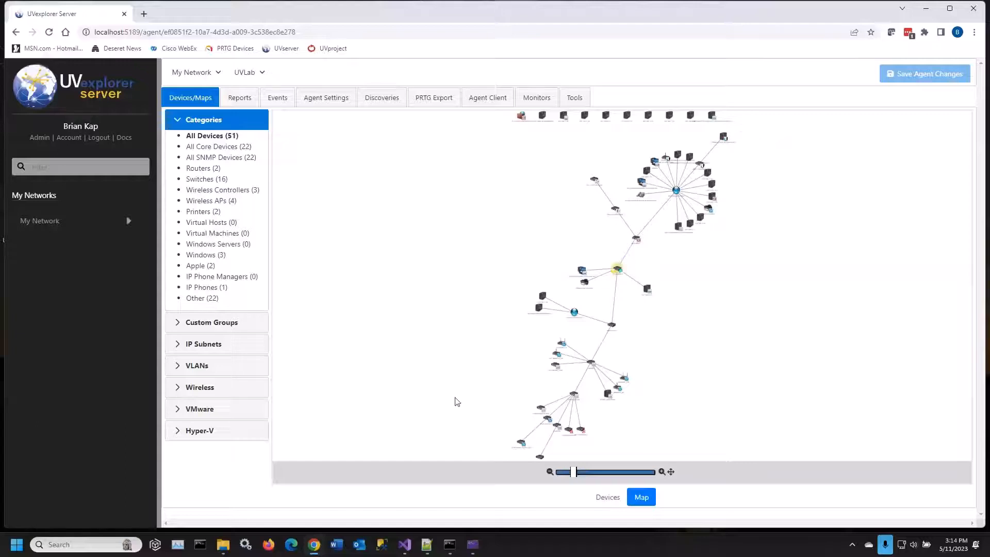
left_click(208, 180)
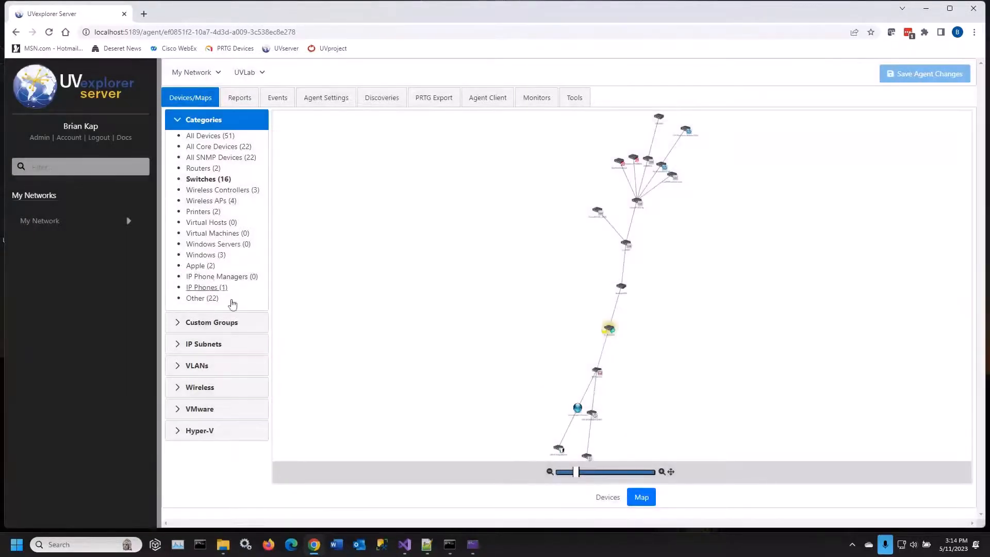
double_click(638, 202)
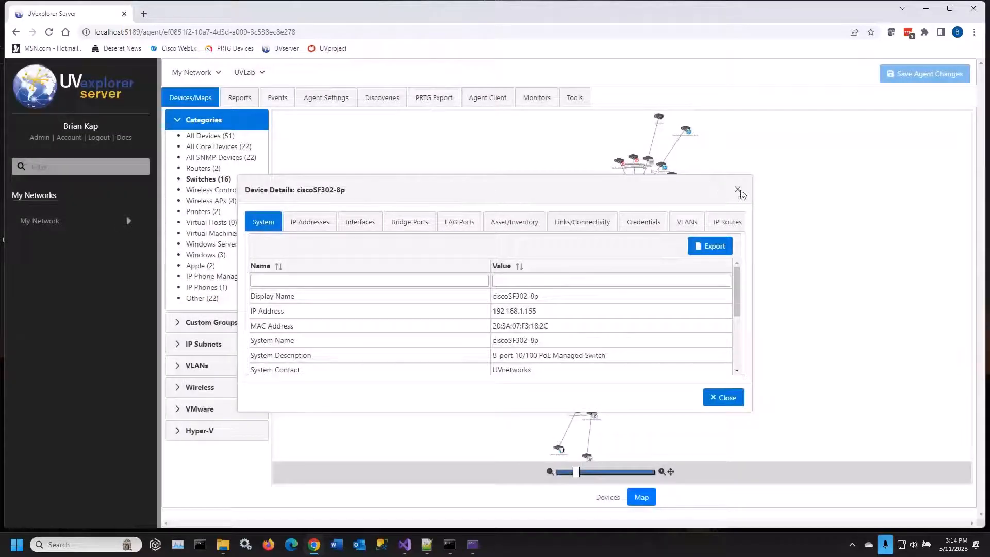
left_click(738, 190)
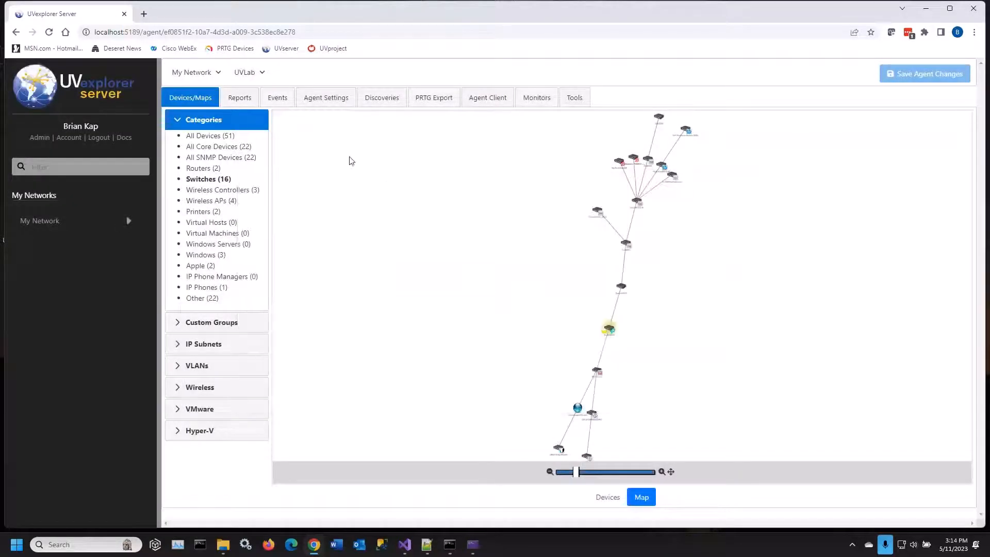
Return the UVLab agent to its device list and look up the host star-lord with the Find Host tool
left_click(607, 497)
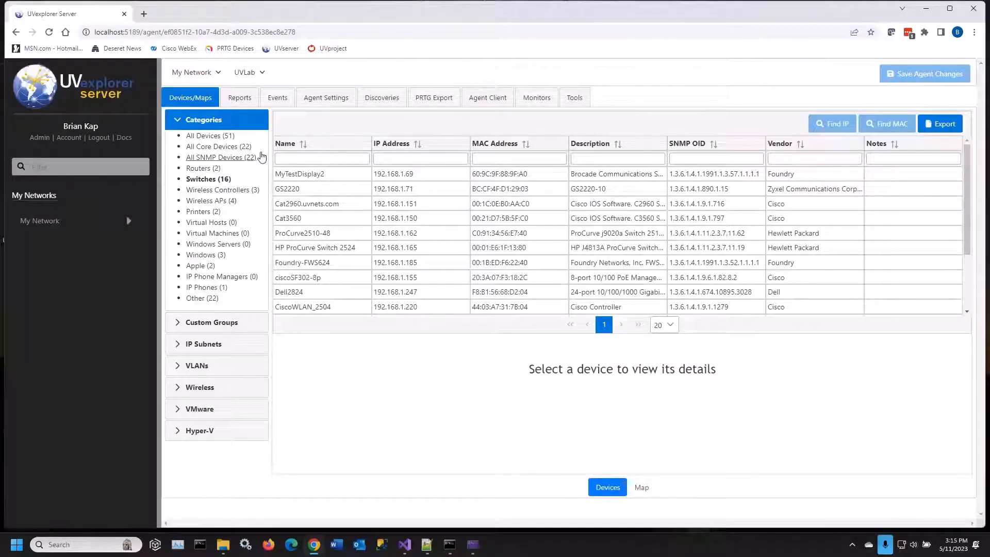
left_click(573, 103)
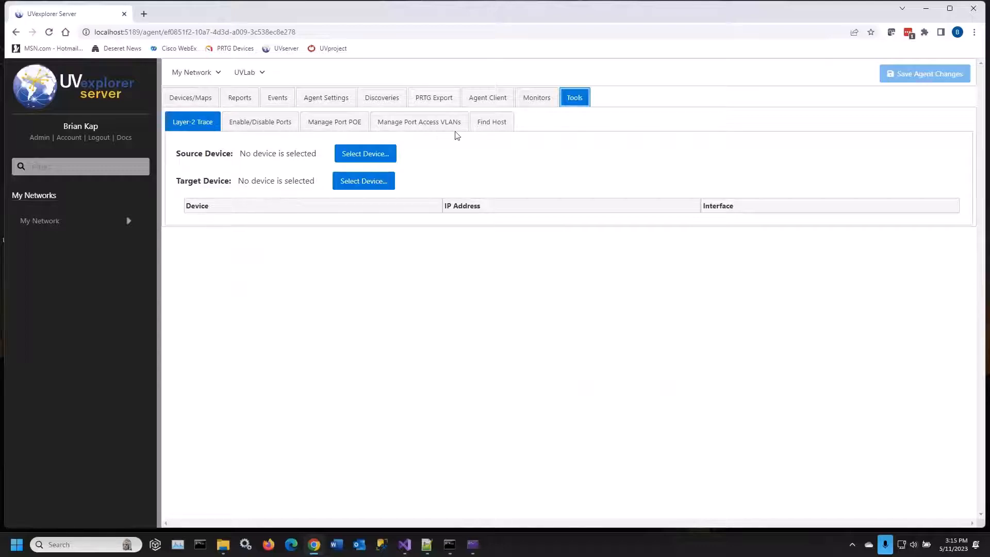
left_click(494, 126)
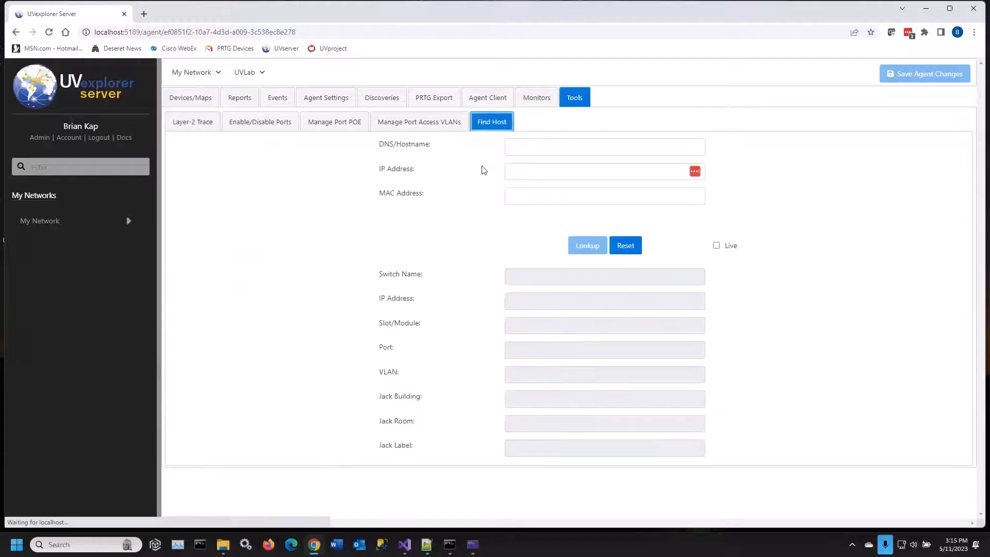
left_click(527, 149)
type("ta")
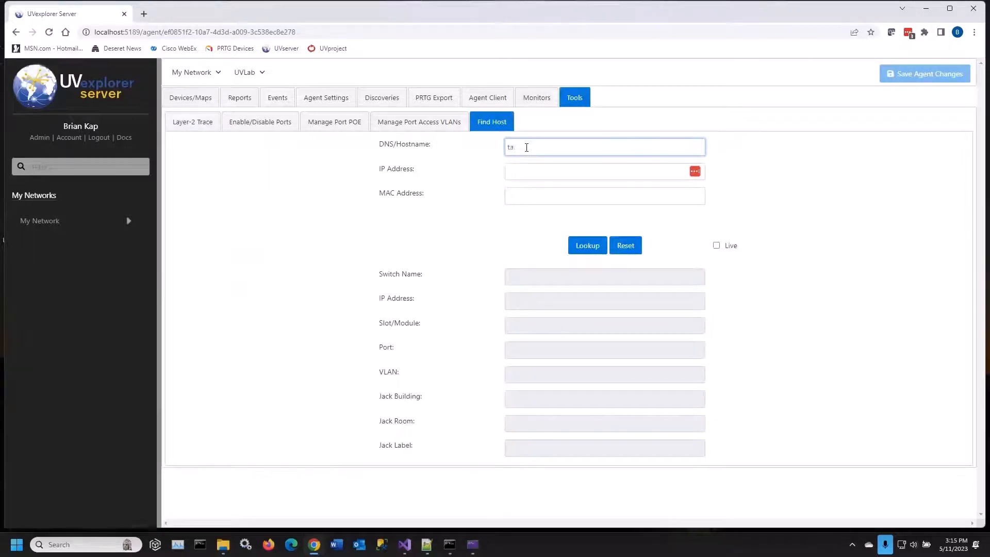
type("tar-lord")
left_click(593, 246)
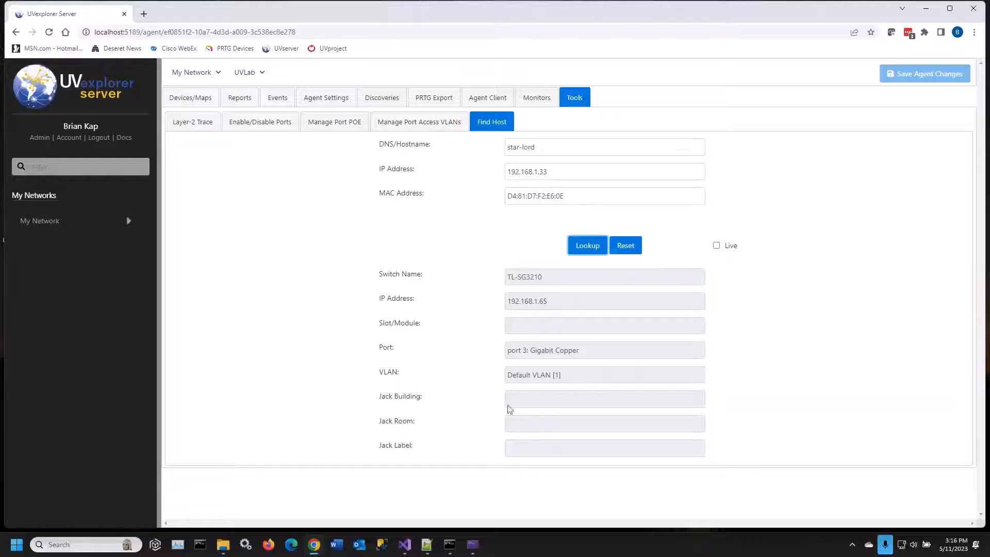
Set Cat3560 as the source device of a Layer-2 Trace
left_click(194, 123)
left_click(381, 182)
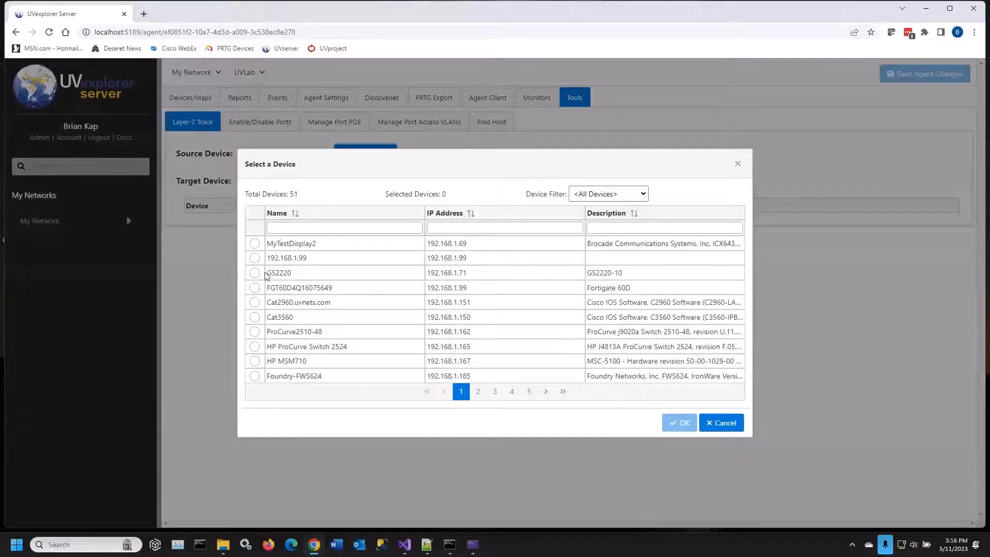
left_click(314, 232)
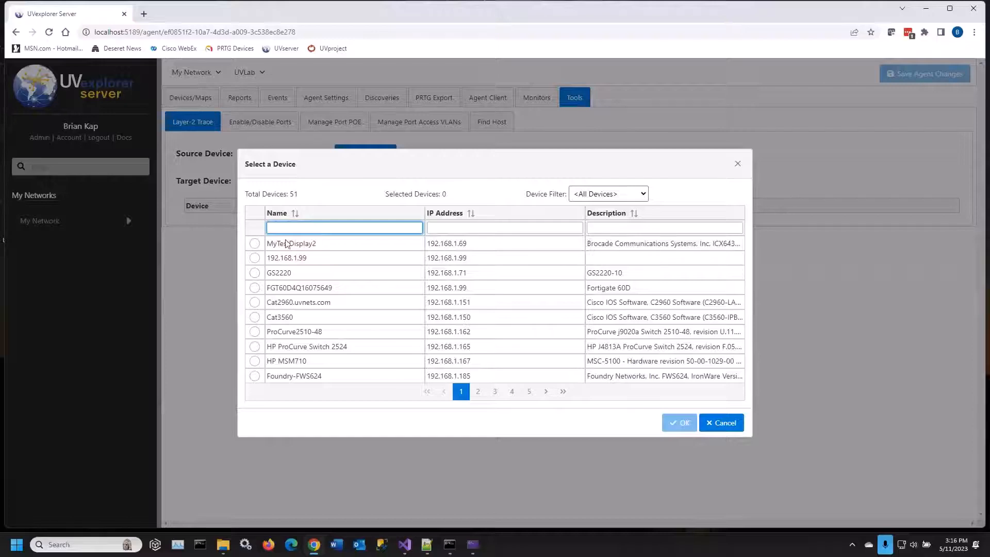
left_click(254, 318)
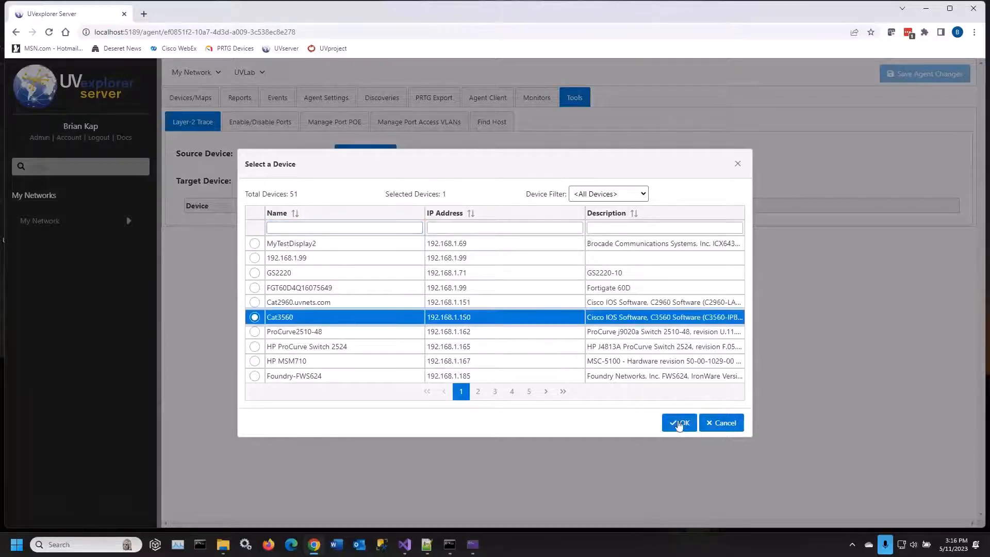
left_click(679, 422)
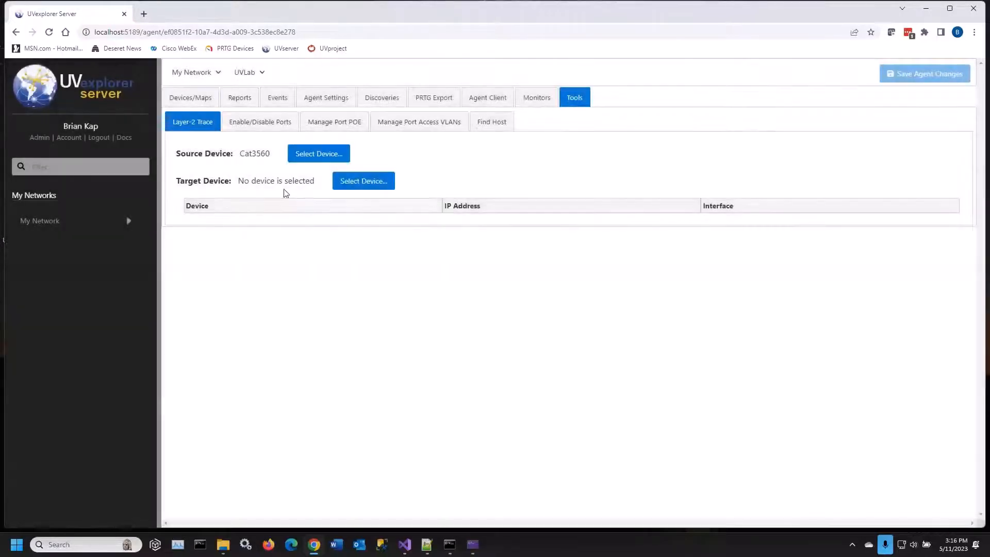
Trace the layer-2 path from Cat3560 to the target device ArubaAP_105
left_click(354, 182)
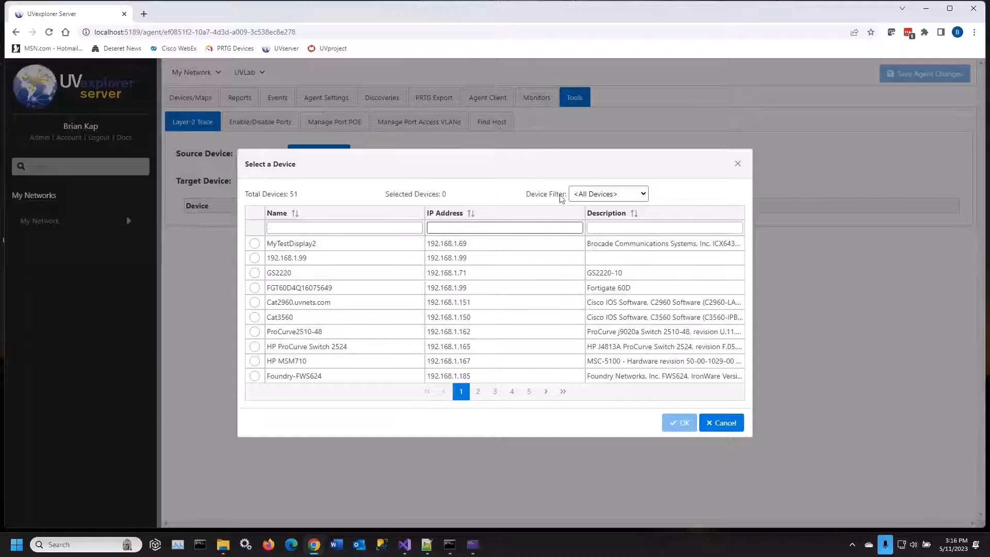
left_click(609, 194)
left_click(483, 273)
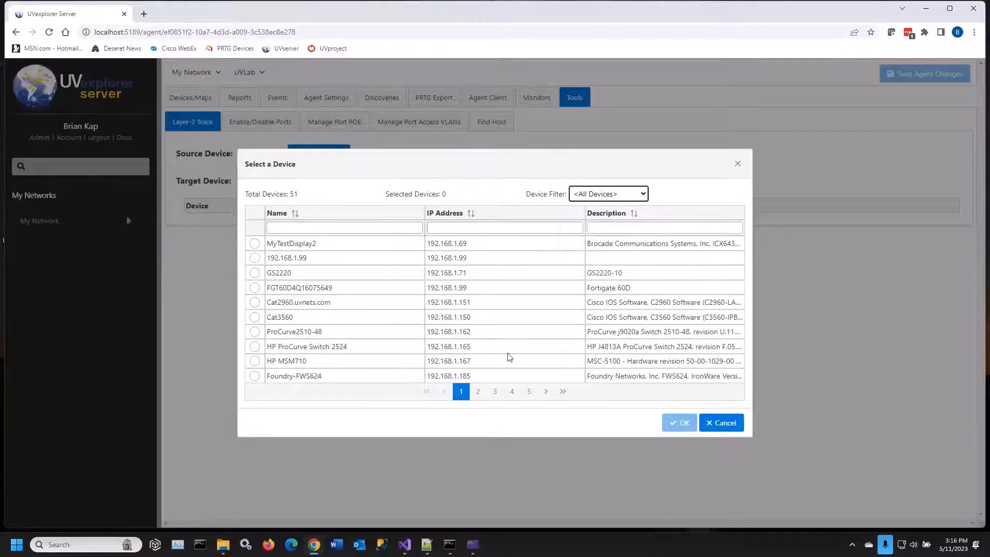
left_click(495, 391)
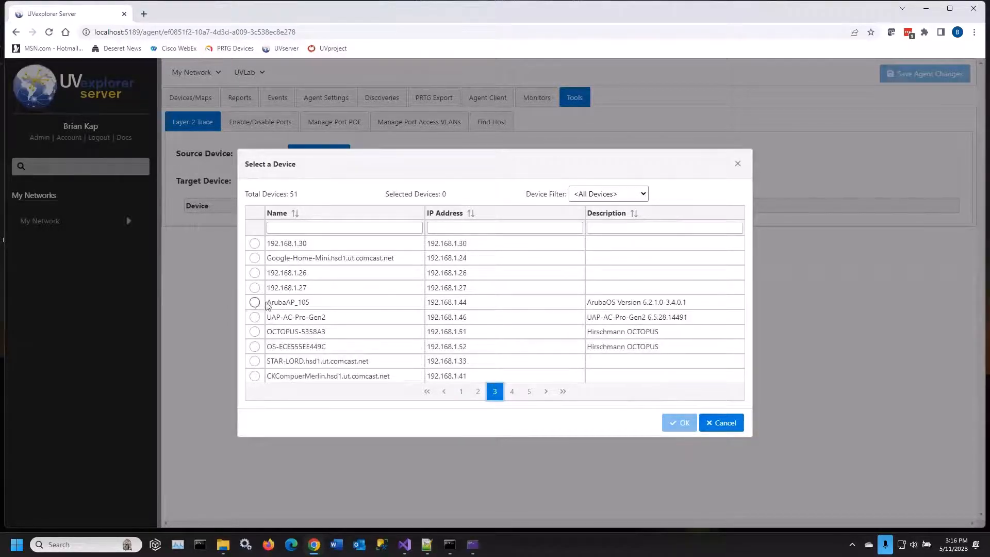
left_click(256, 303)
left_click(672, 422)
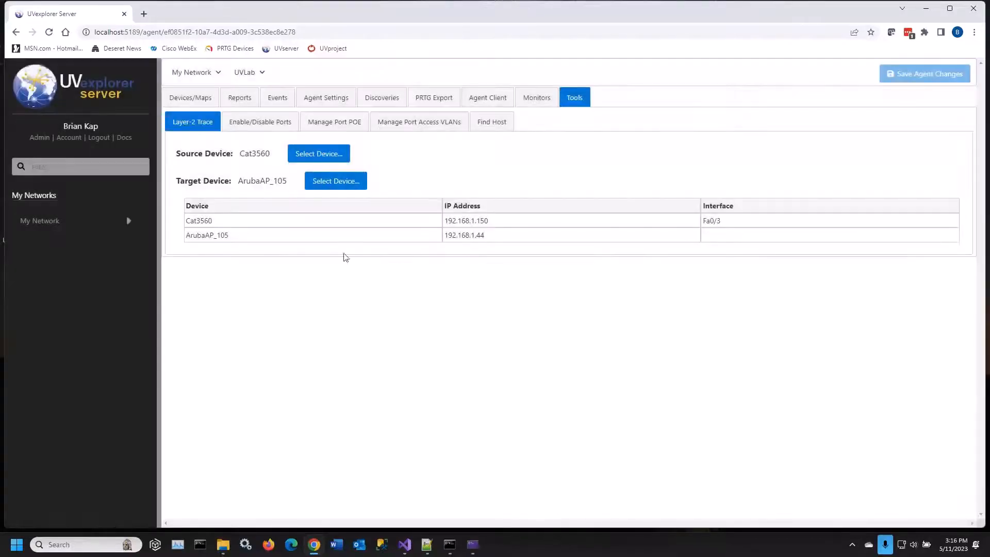
Change the Layer-2 Trace target to HP ProCurve Switch 2524 and view the path
left_click(346, 185)
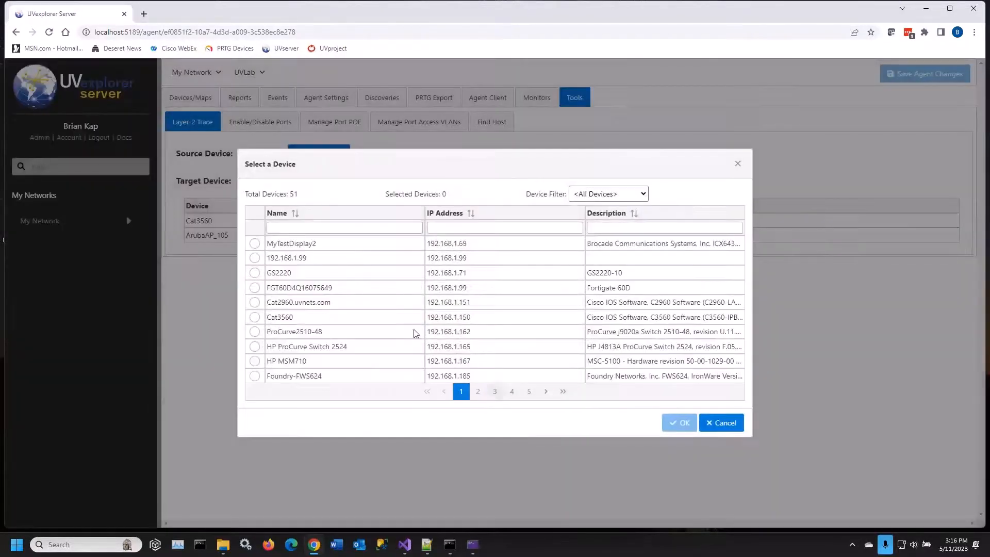
left_click(264, 350)
left_click(669, 423)
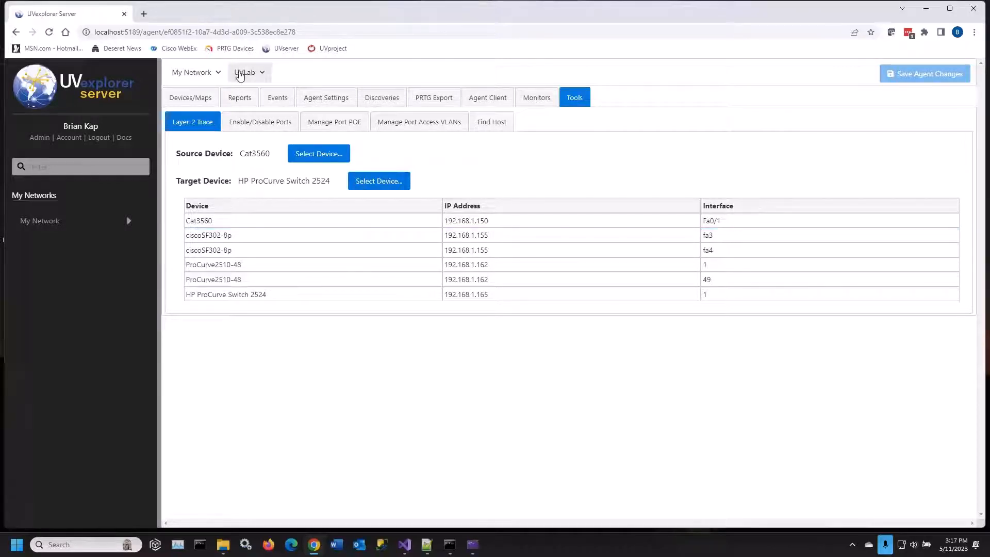
Go up to My Network and review its config monitor policies, including the state details of NEW Config Monitor
left_click(46, 222)
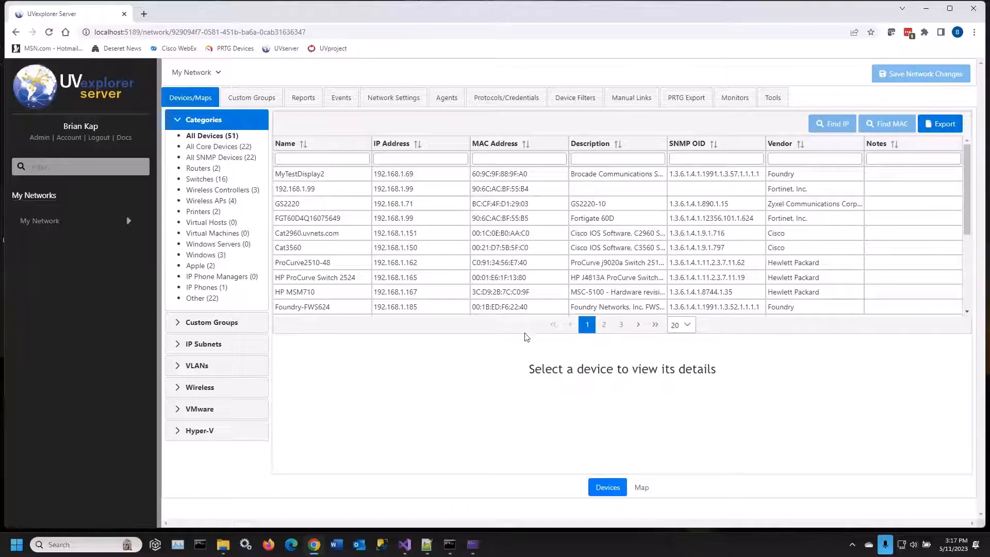
left_click(735, 97)
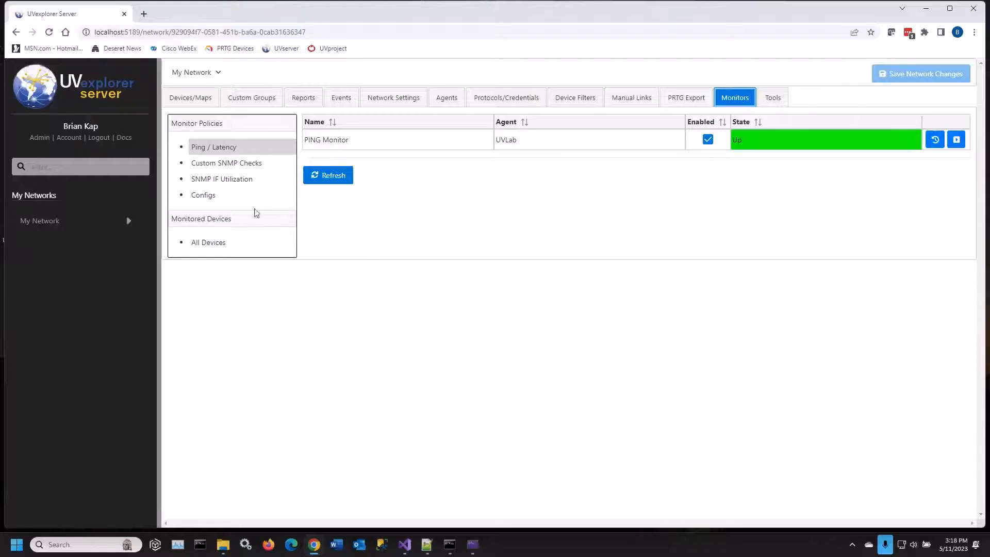
left_click(210, 199)
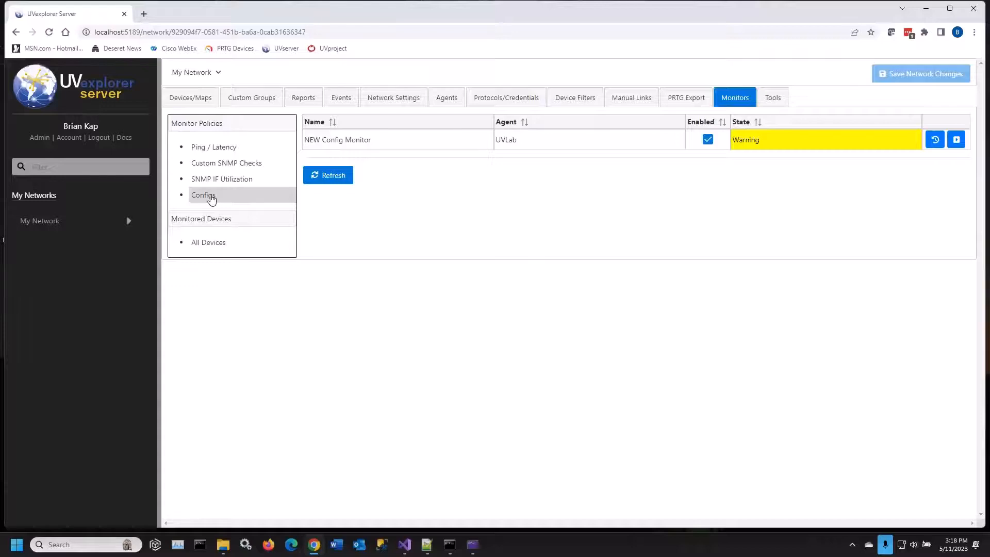
left_click(402, 145)
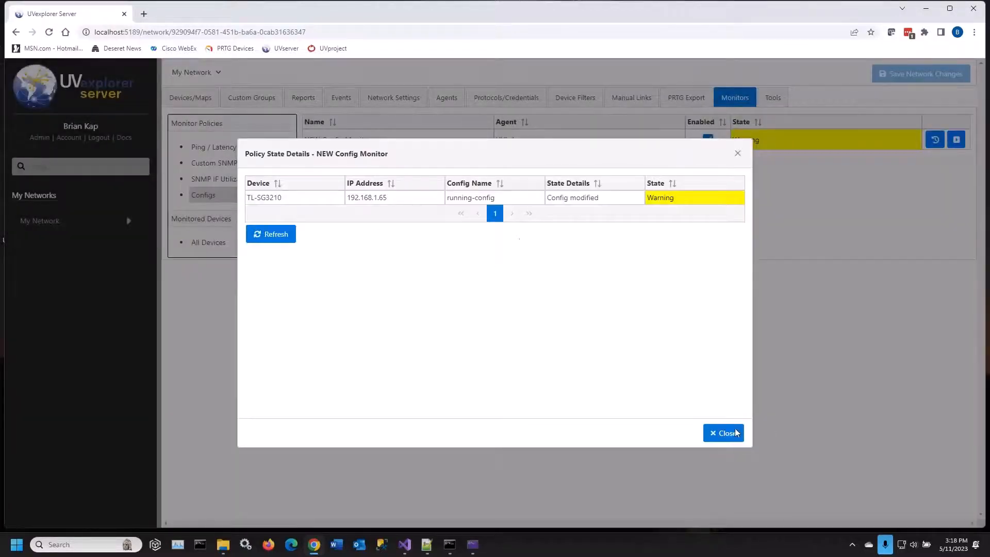
left_click(735, 432)
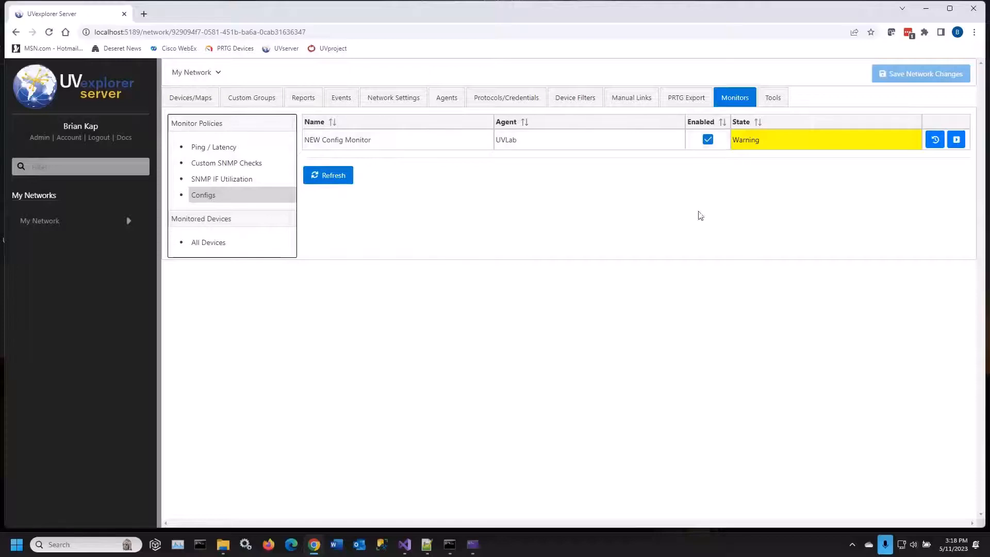
Switch to the UVexplorer desktop application, log in with the account username and password, and dismiss the Discovery Wizard
left_click(925, 13)
double_click(19, 227)
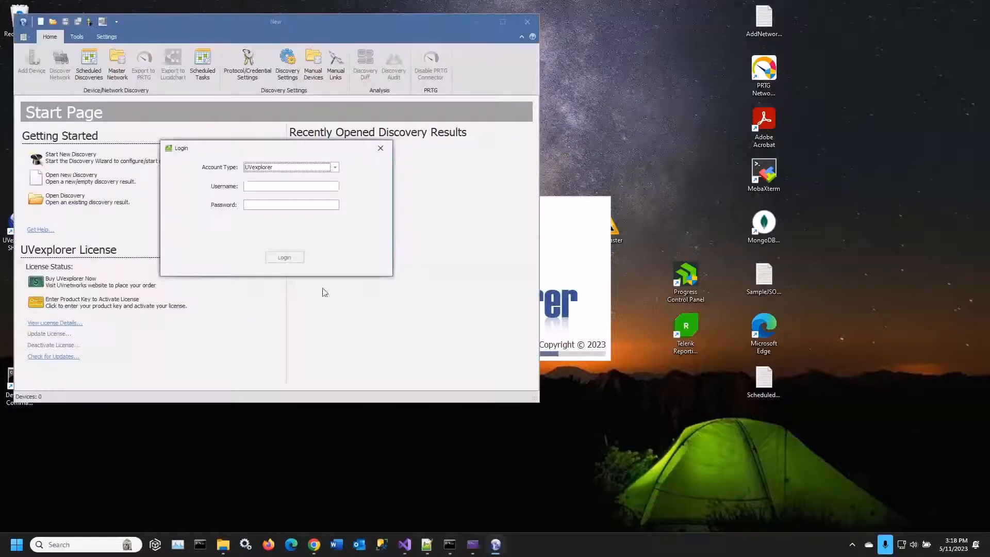
left_click(272, 186)
type("admin")
key("Tab")
type("admin")
key("Return")
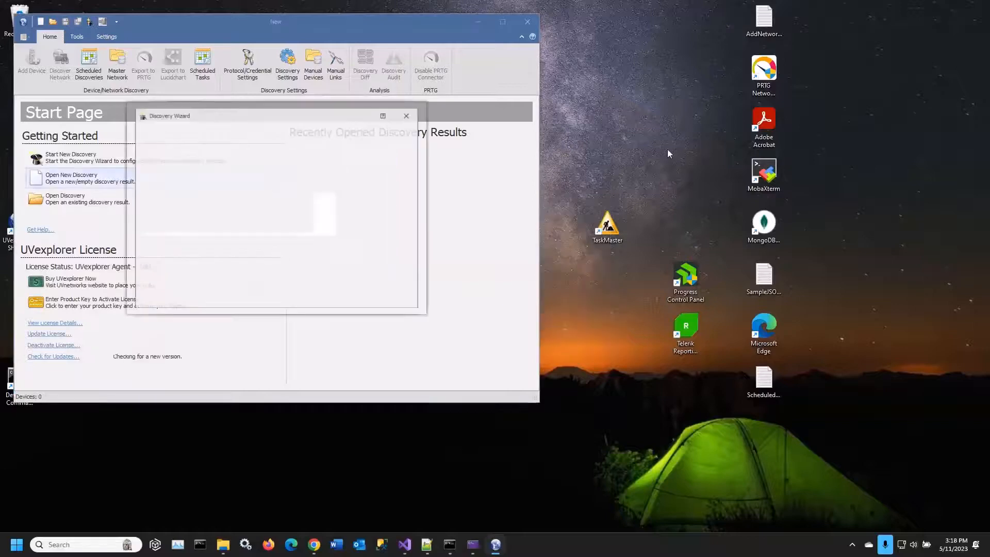
left_click(408, 306)
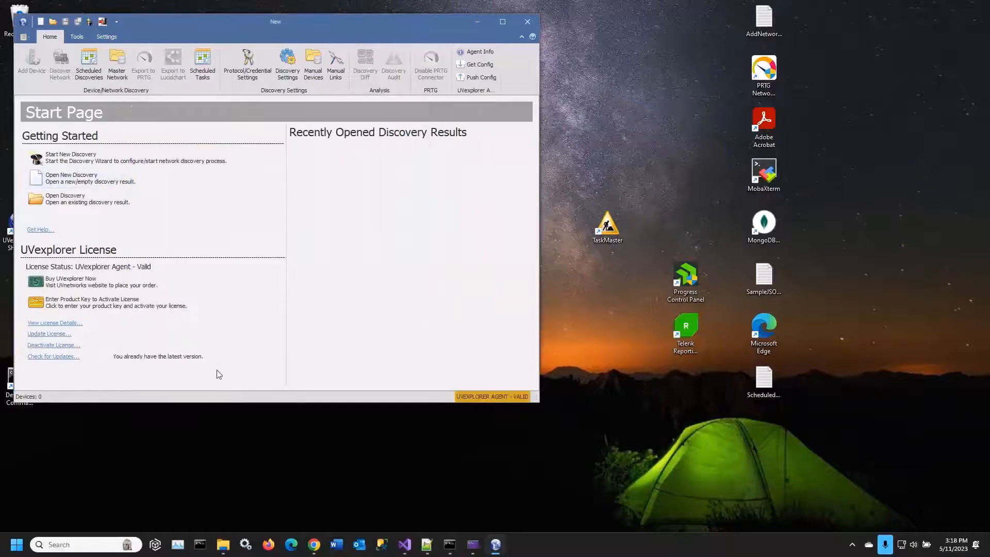
Open a new empty discovery and review the settings, devices, schedule and event options of NEW Config Monitor
left_click(77, 178)
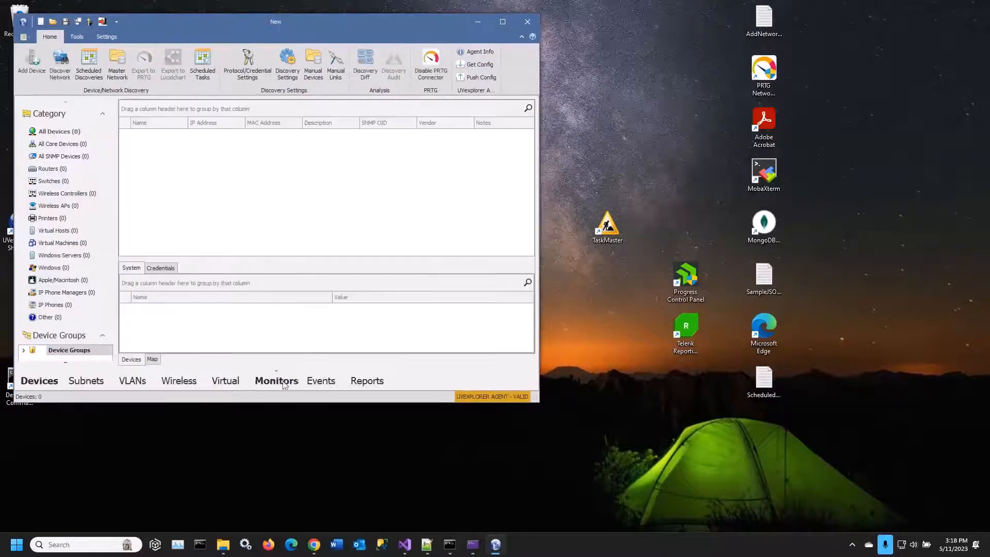
left_click(281, 381)
left_click(65, 240)
double_click(234, 135)
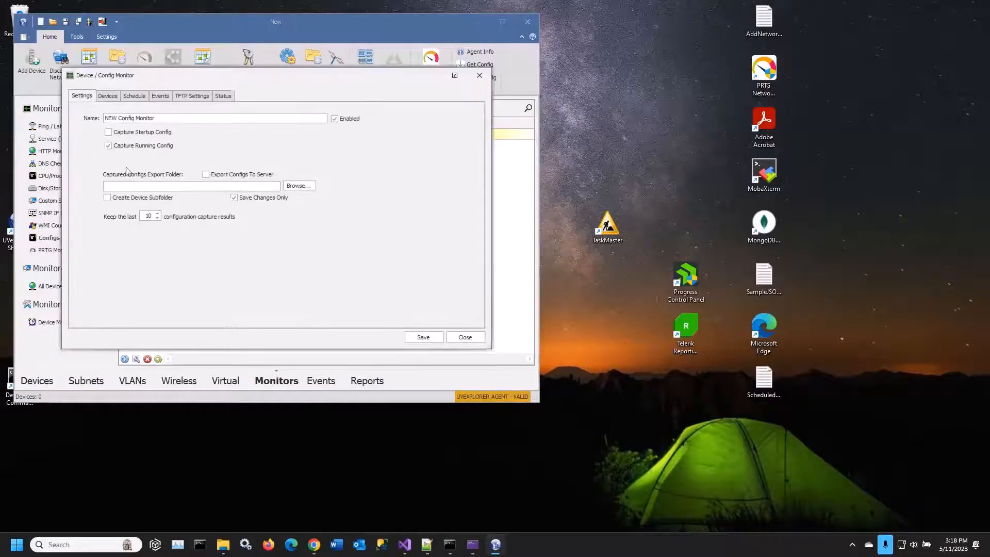
left_click(108, 96)
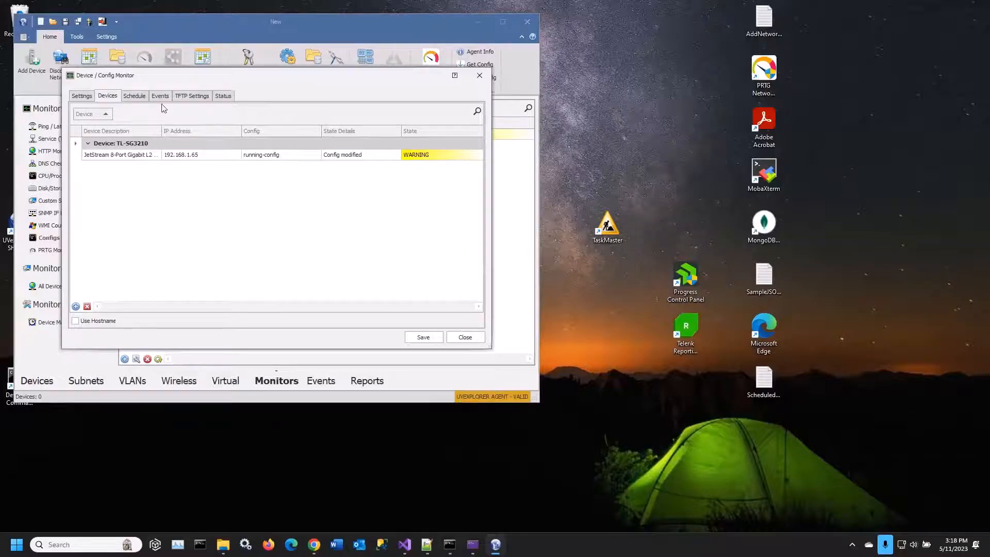
left_click(140, 98)
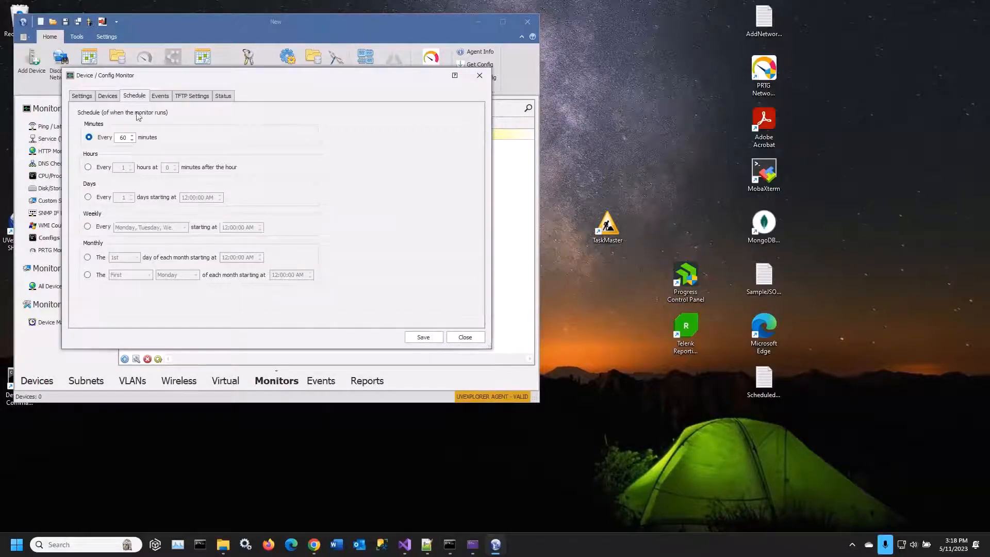
left_click(164, 96)
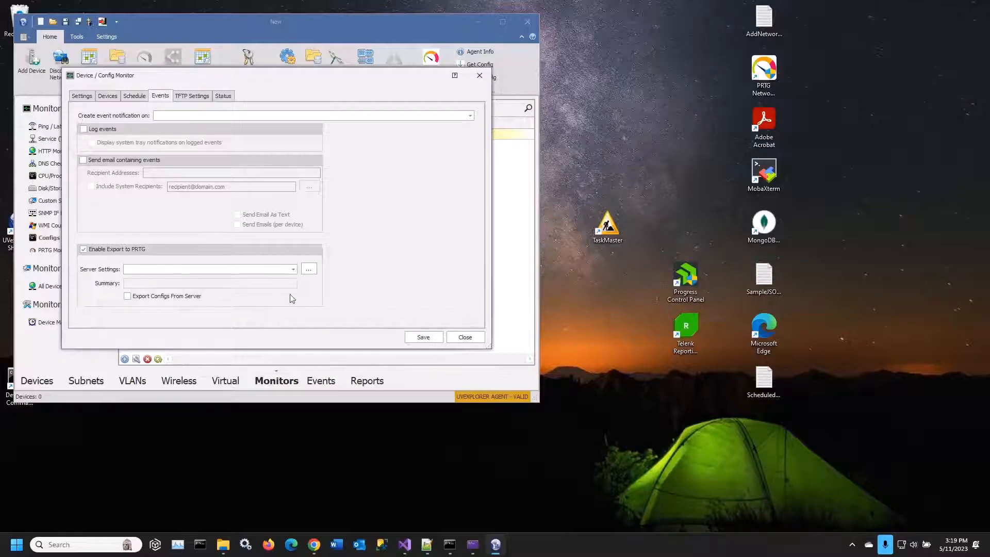
left_click(465, 338)
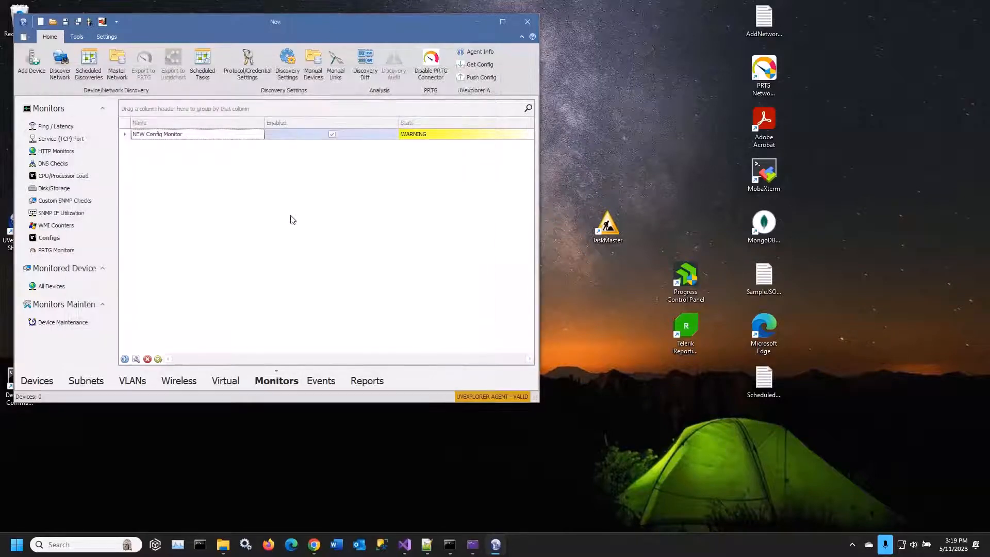
View the config history of NEW Config Monitor and check the captured running-config entries for TL-SG3210
right_click(169, 136)
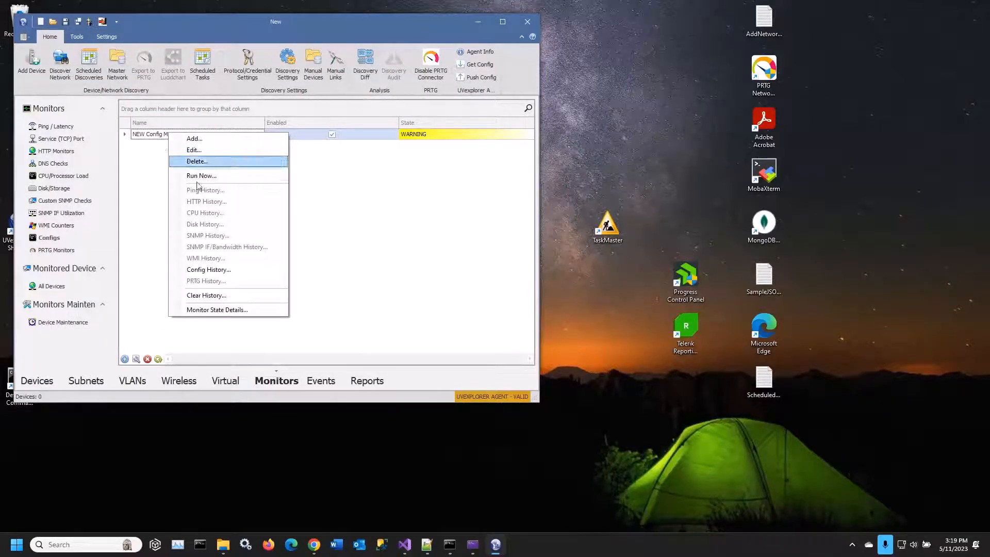
left_click(219, 268)
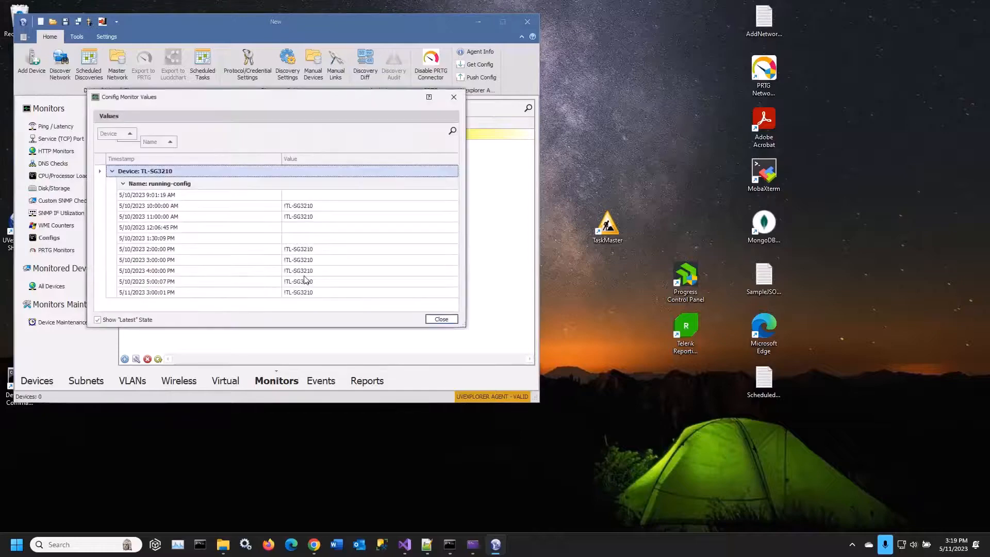
left_click(160, 197)
left_click(168, 211)
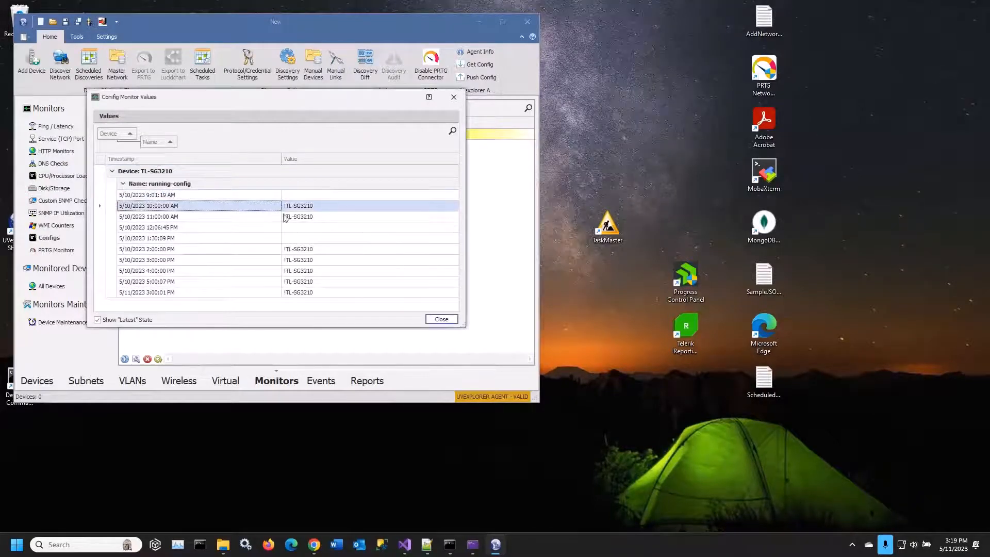
left_click(442, 319)
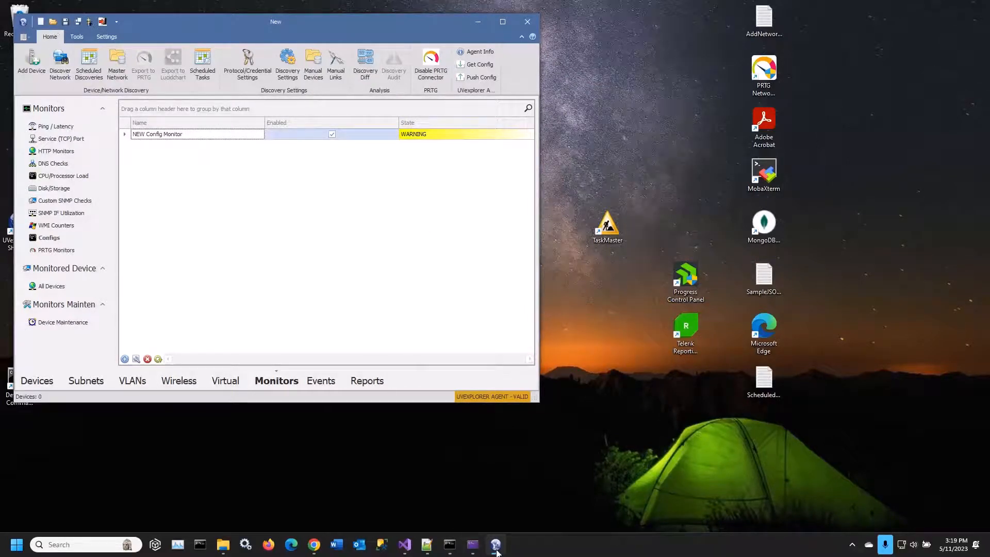
Switch to UVexplorer Server in Chrome and view the first captured running-config of the Cat3560 switch in My Network
left_click(314, 545)
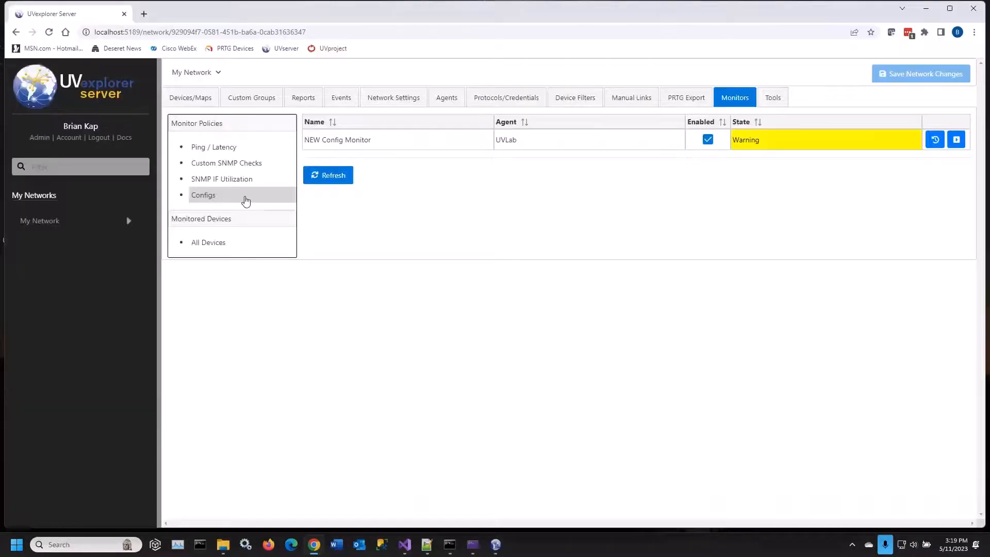
left_click(197, 99)
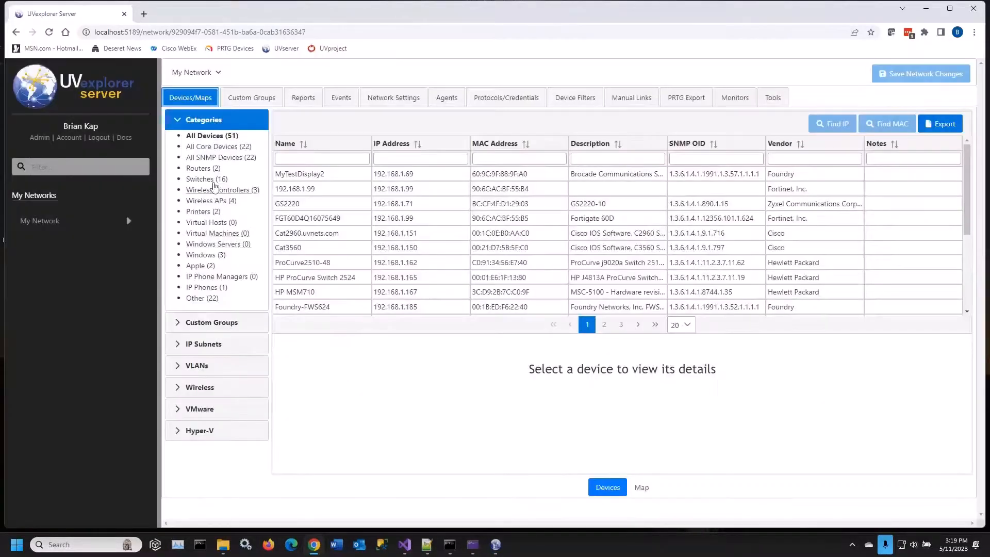
left_click(212, 183)
left_click(302, 220)
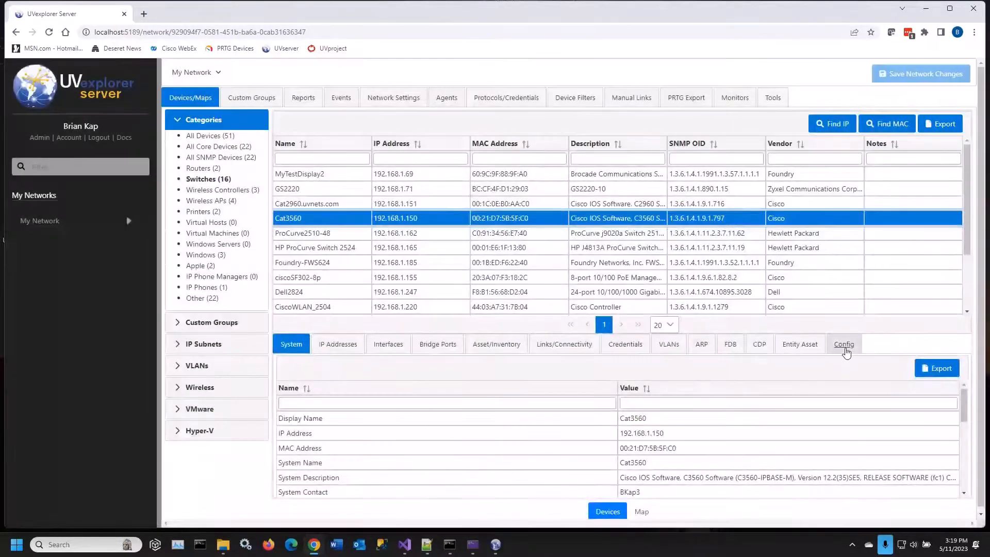
left_click(844, 344)
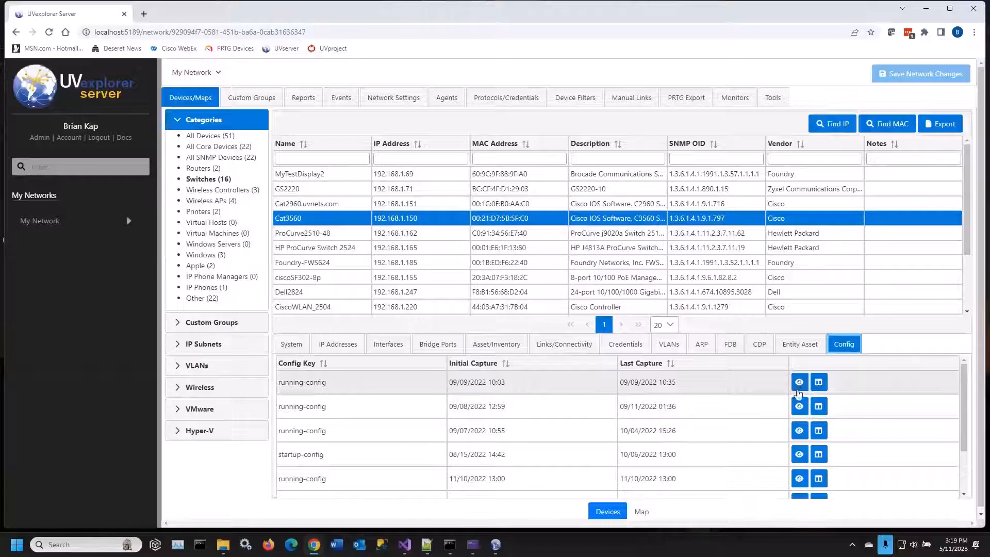
left_click(800, 384)
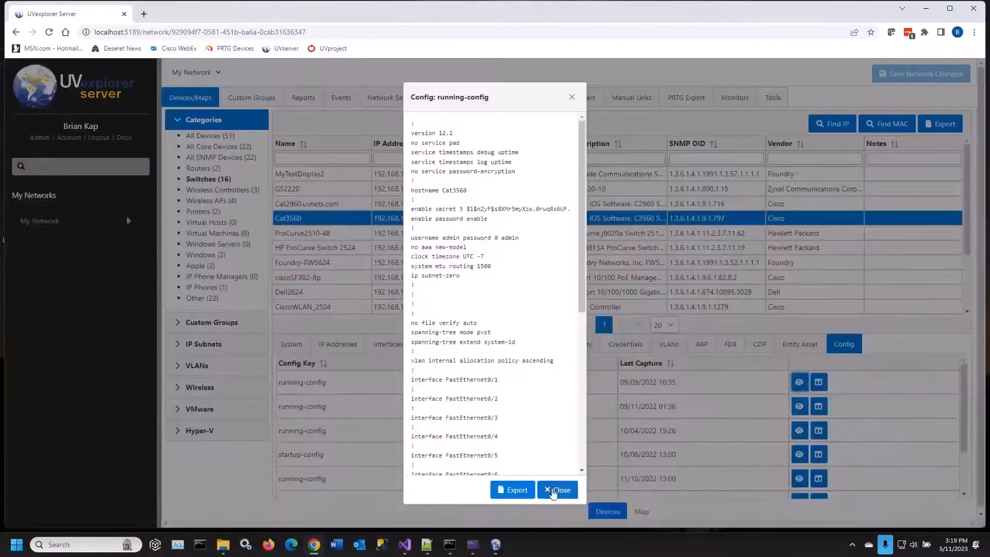
left_click(554, 490)
Compare Cat3560's running-config of 10/04/2022 15:26:31 with the one of 09/09/2022 10:35:00 in the Config Diff Viewer
scroll(726, 474, "down", 2)
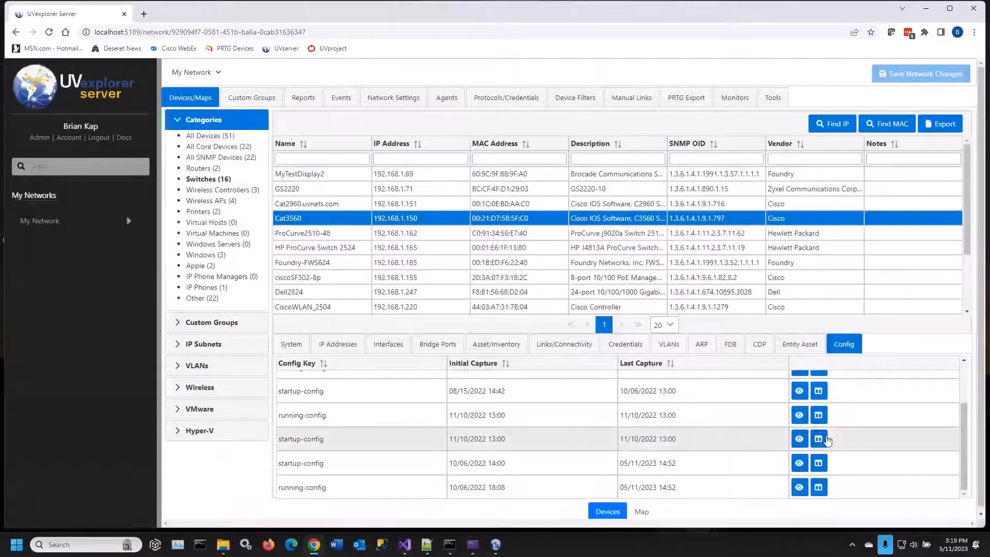
left_click(823, 438)
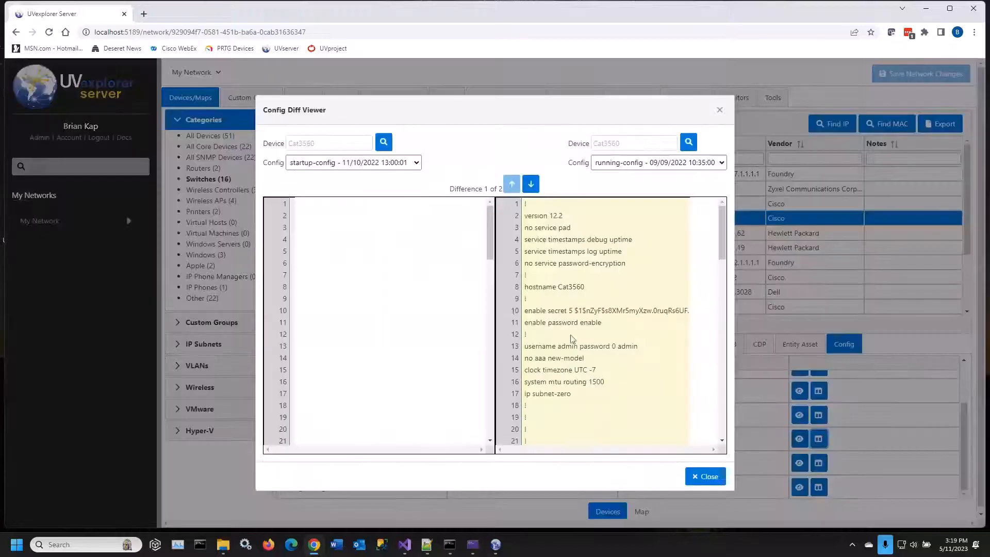
left_click(386, 164)
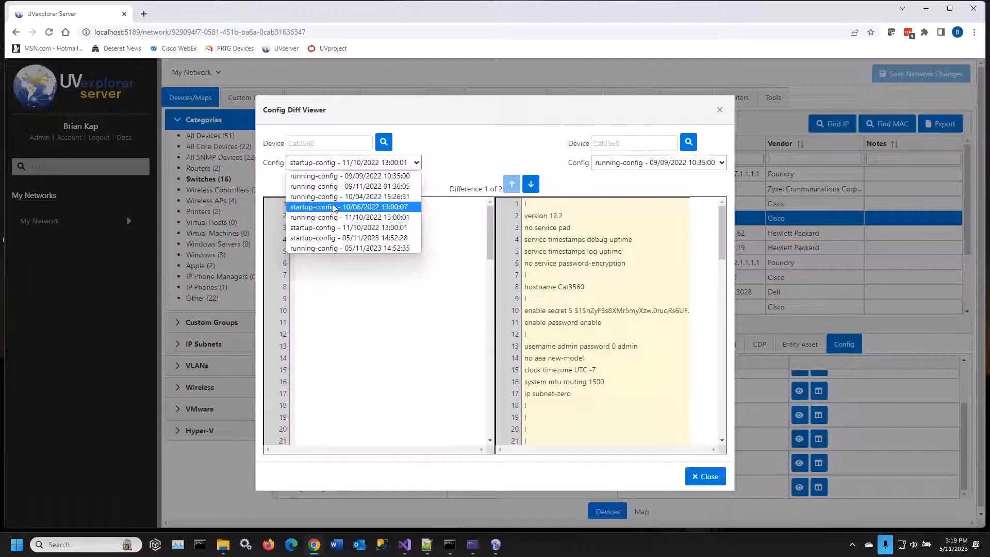
left_click(332, 198)
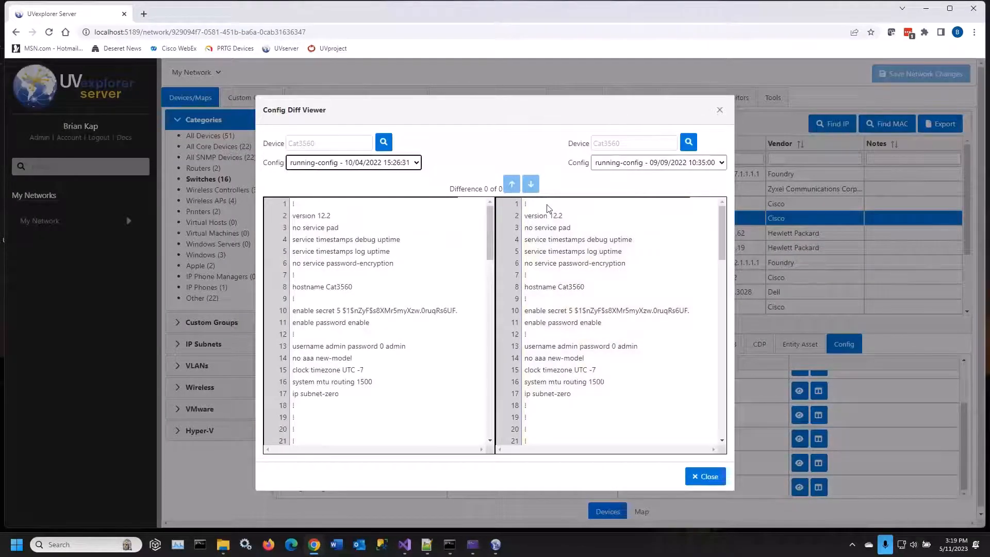
left_click_drag(721, 233, 717, 410)
scroll(702, 420, "up", 15)
left_click(704, 475)
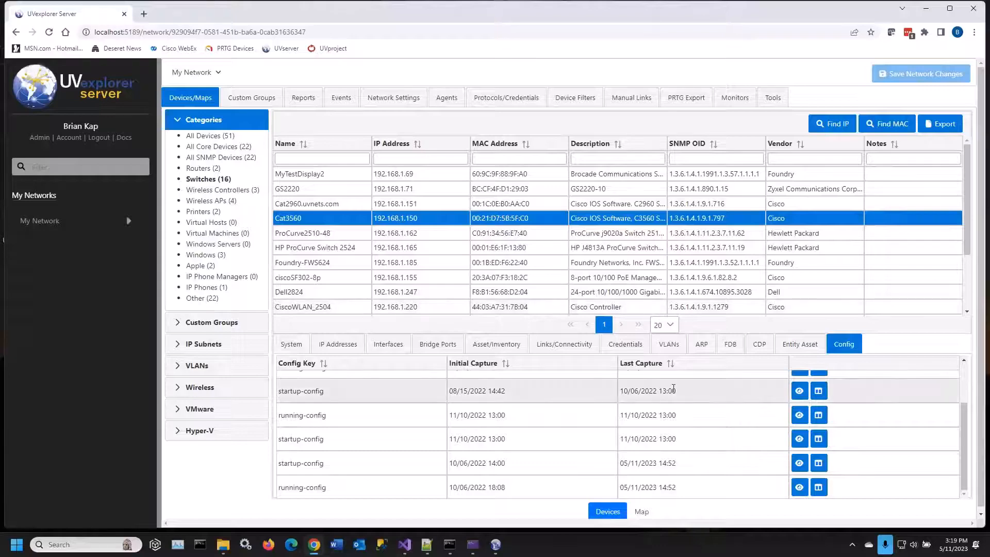
mouse_move(497, 546)
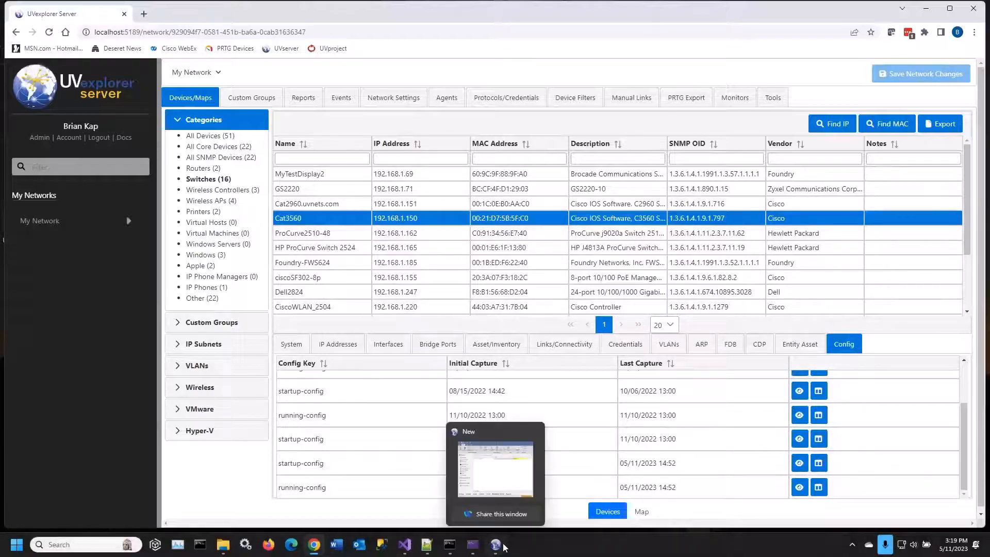
left_click(498, 545)
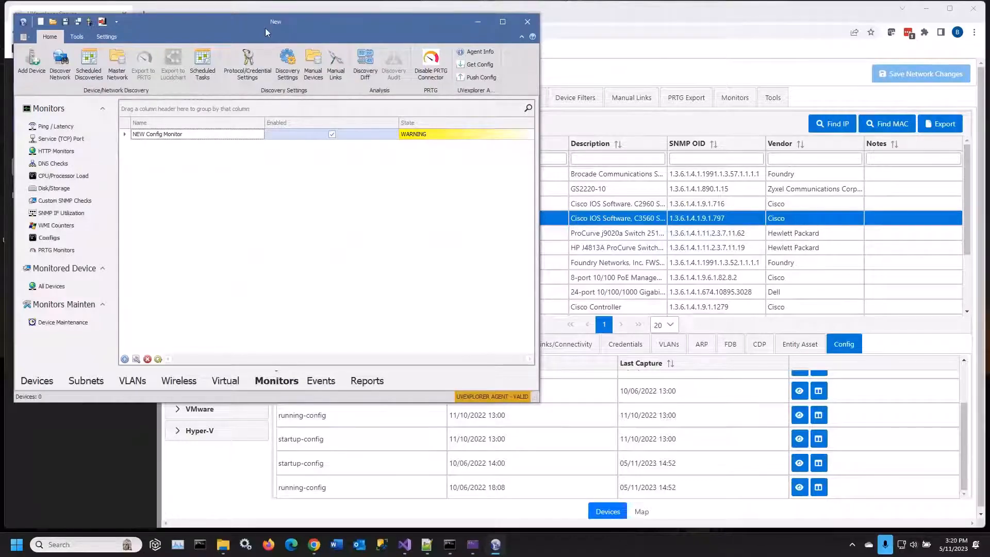
left_click_drag(265, 28, 279, 88)
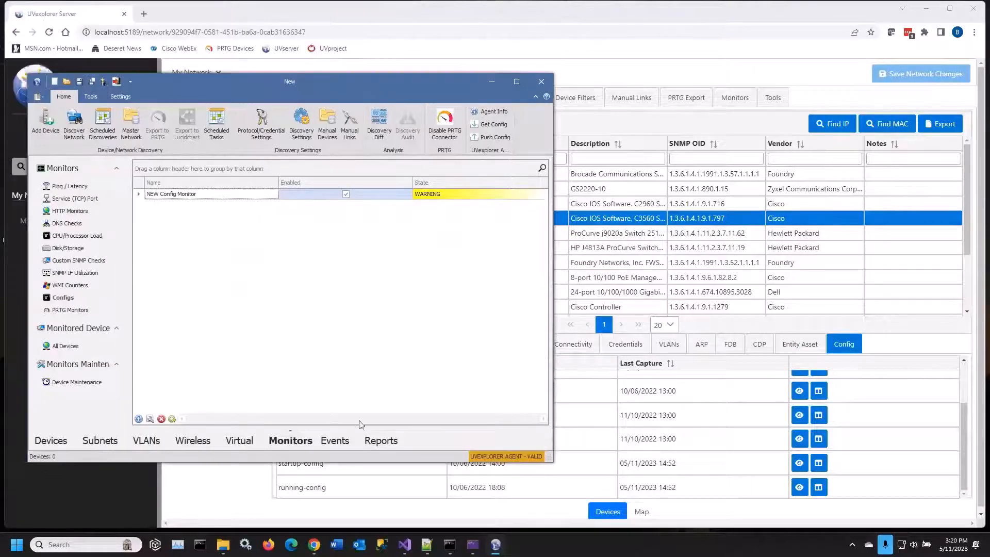
left_click(651, 13)
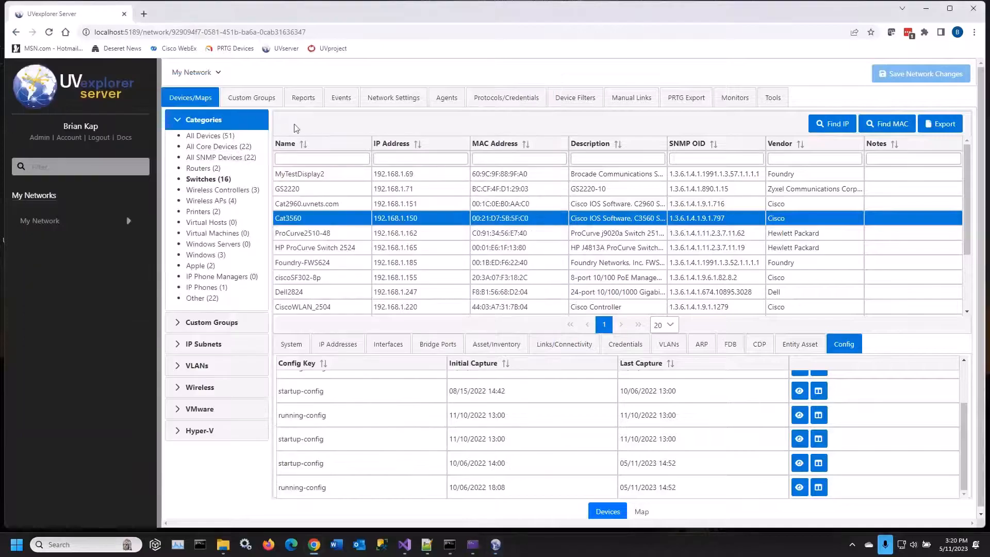
Open My Network's Device Connectivity report and filter its connected devices by "star"
left_click(302, 101)
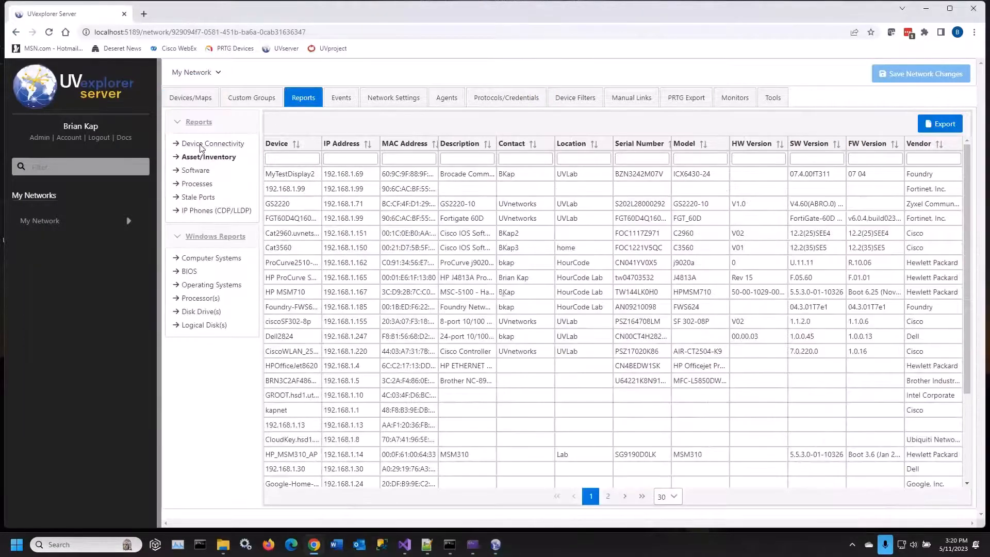
left_click(200, 144)
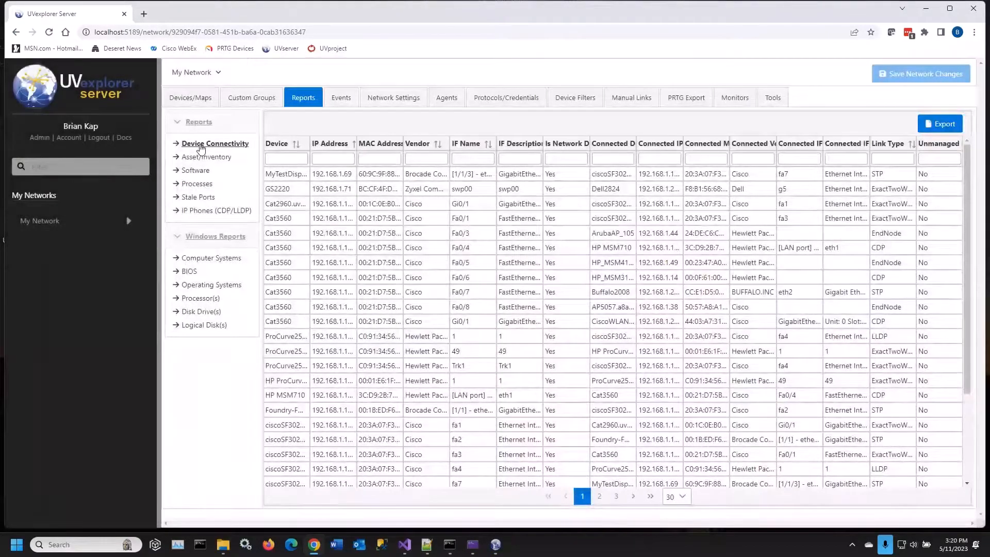
left_click(705, 159)
left_click(657, 161)
left_click(621, 159)
type("sta")
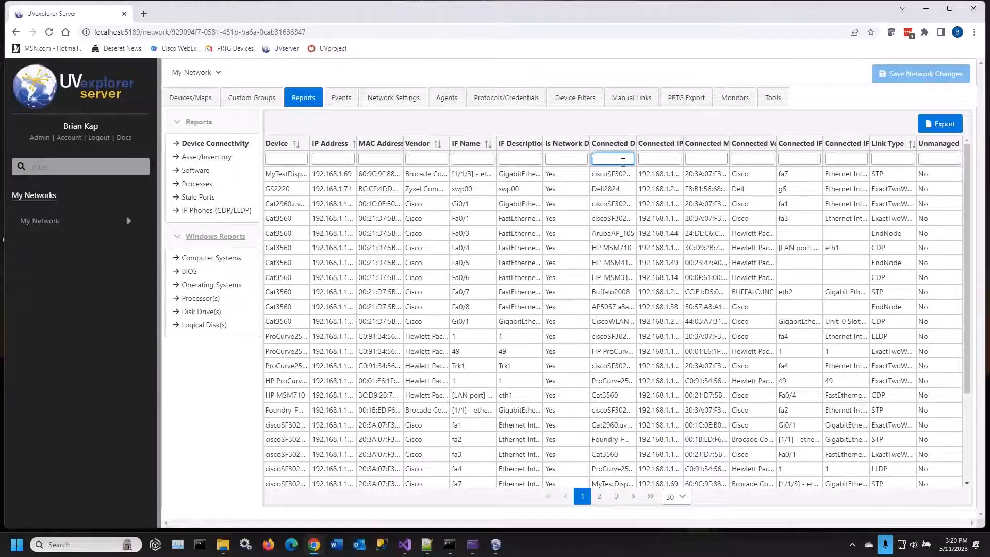
type("r")
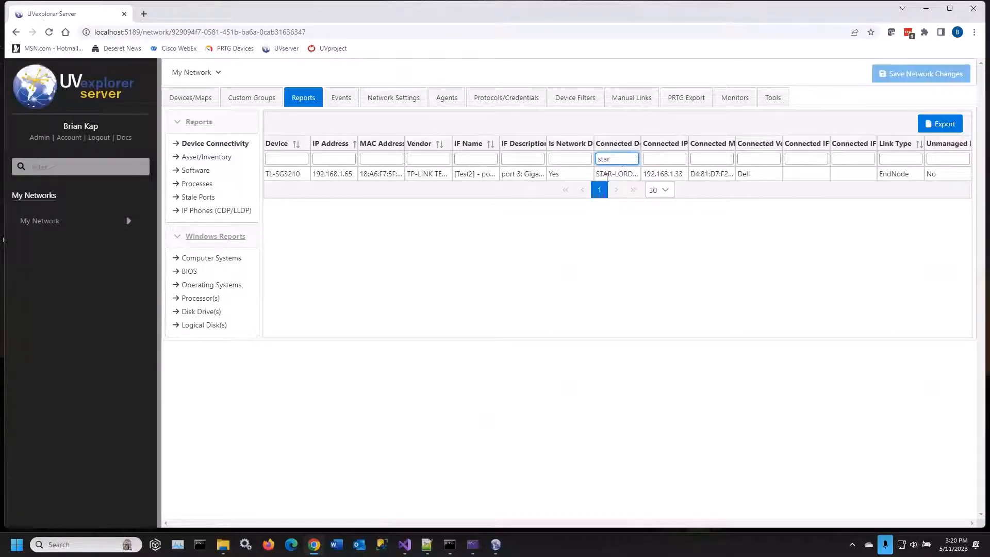
Replace the connected device filter with "groot", and finally with "cat"
left_click_drag(611, 159, 594, 160)
type("groot")
key("BackSpace")
key("BackSpace")
key("BackSpace")
type("cat")
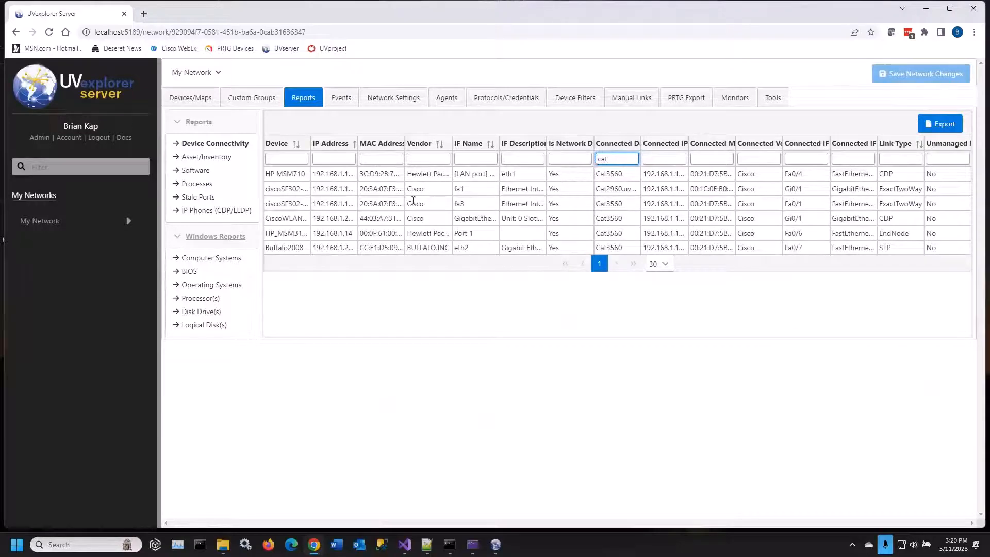
Review the network's Asset/Inventory and Stale Ports reports
left_click(206, 159)
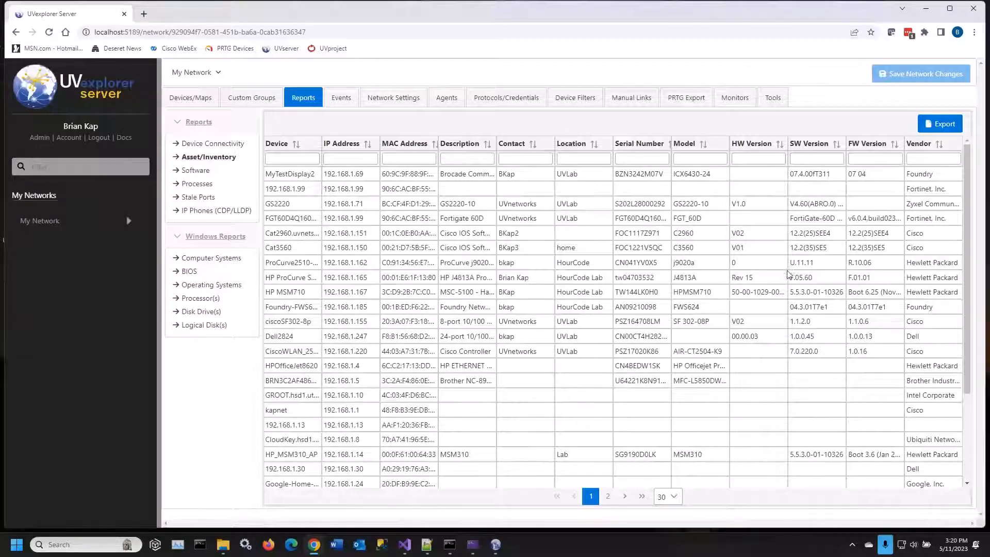
left_click(202, 197)
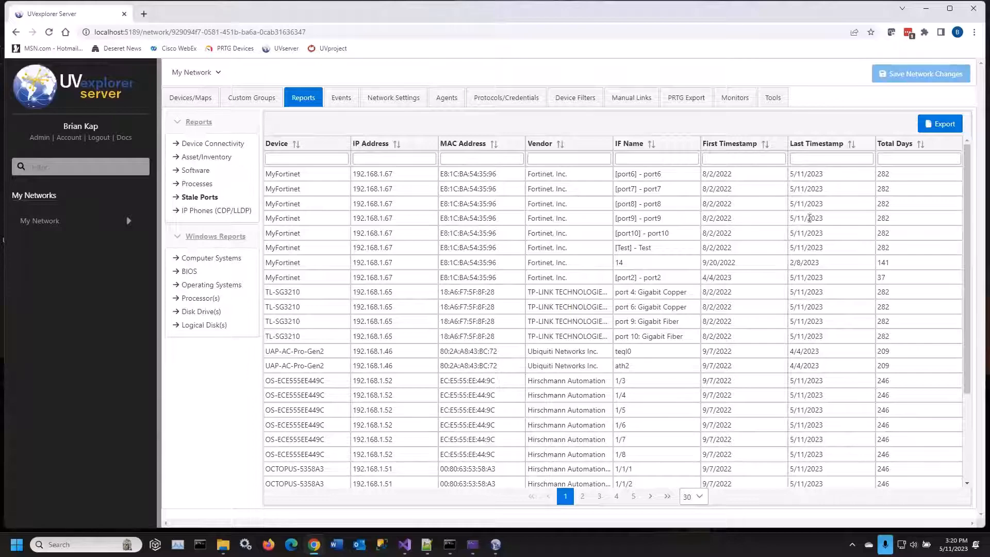
Switch to the UVexplorer desktop application, check the stale port options of the UVLab scheduled discovery, and return to UVexplorer Server
left_click(498, 548)
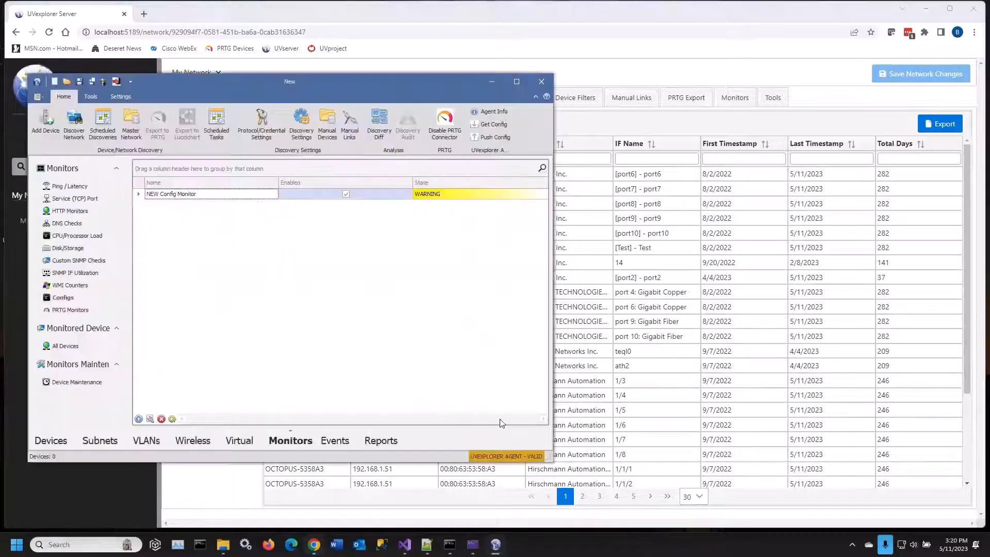
left_click(106, 133)
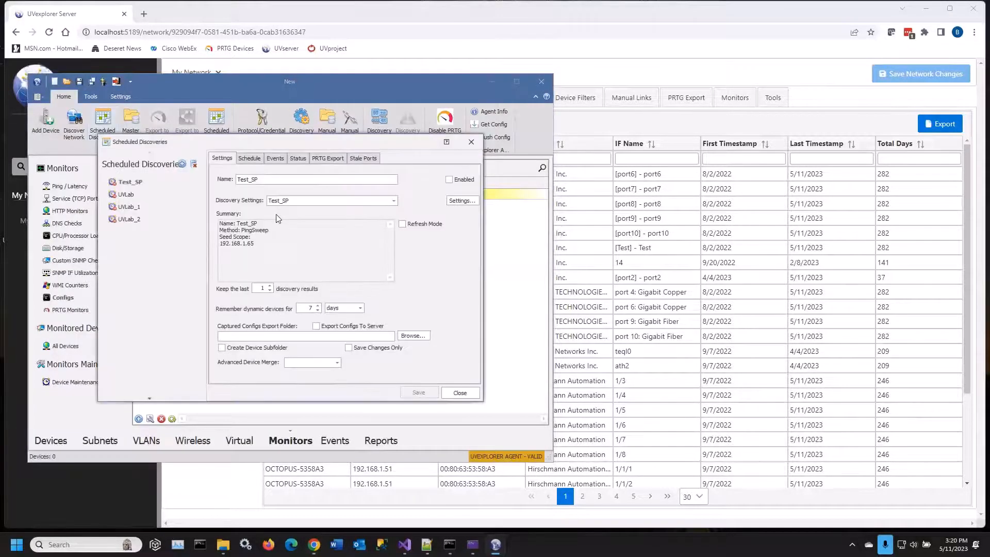
left_click(127, 195)
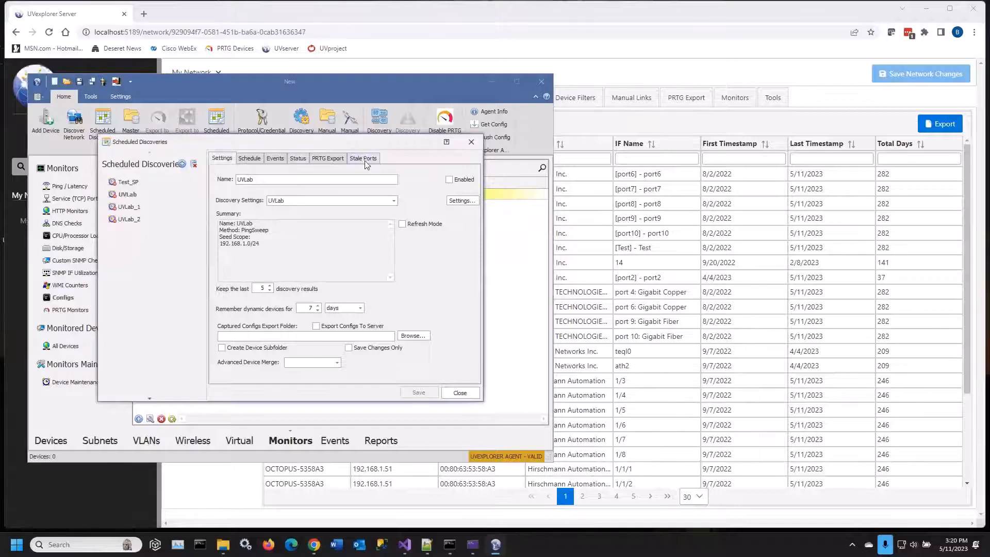
left_click(364, 159)
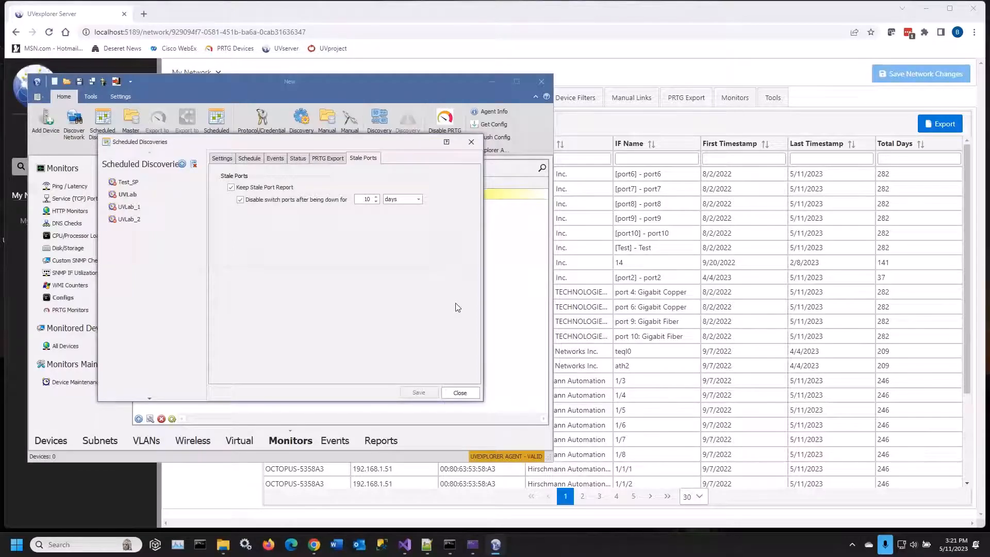
left_click(460, 393)
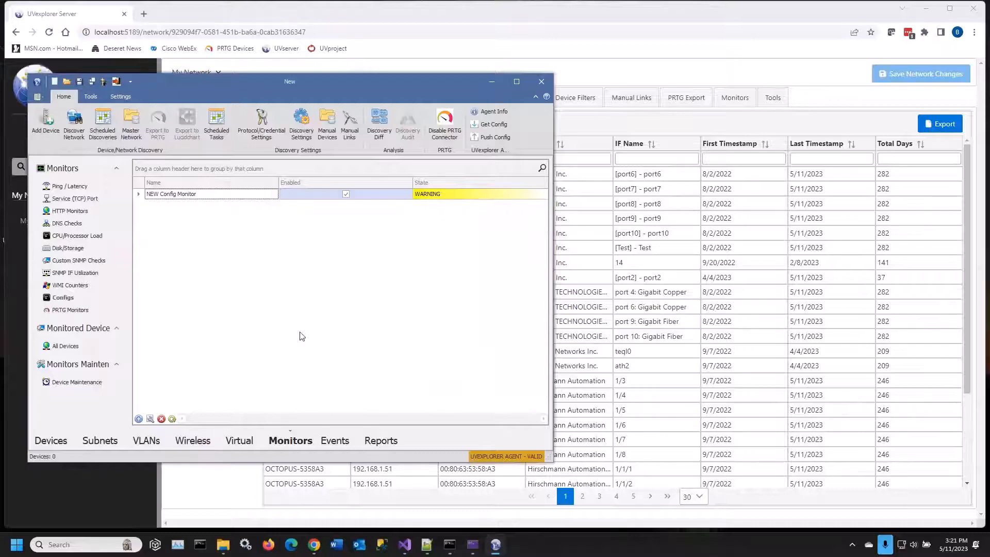
left_click(653, 18)
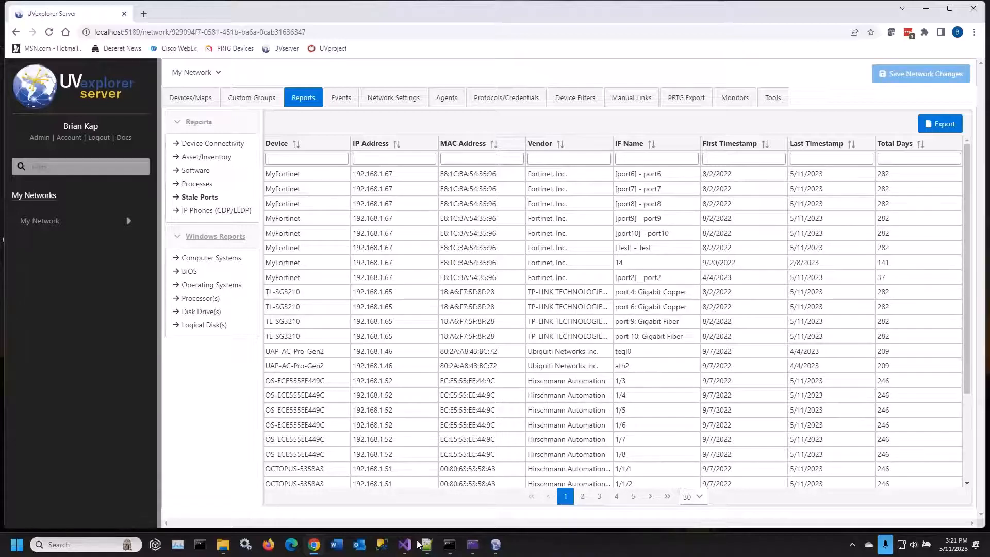
Switch to the TestAPI project in Visual Studio, run it, connect it to the server API, and minimize Visual Studio
mouse_move(405, 544)
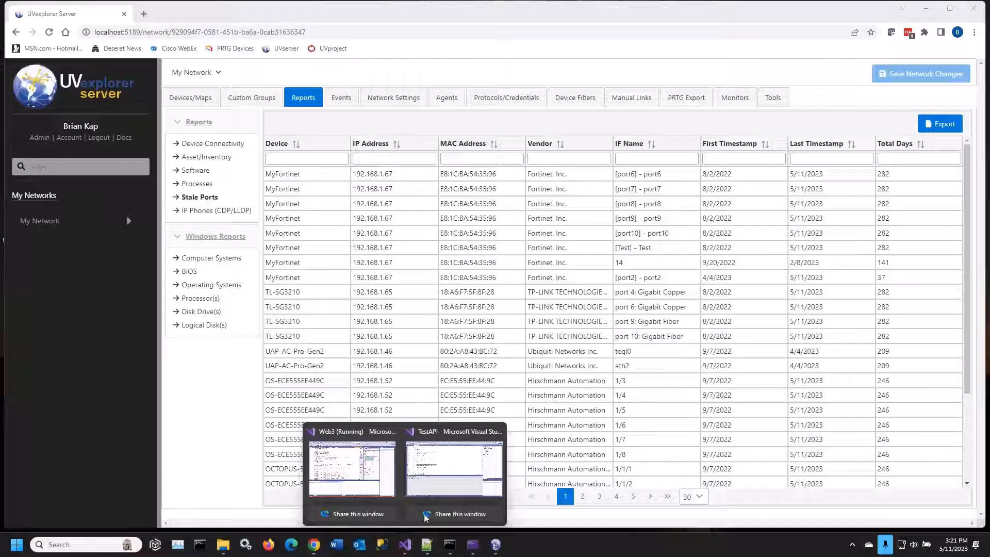
left_click(464, 470)
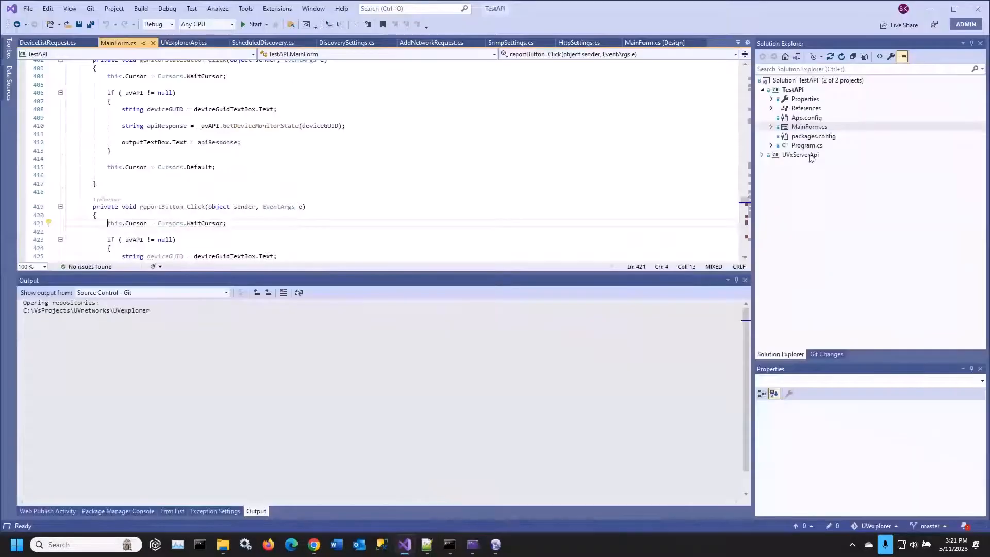
left_click(793, 91)
key("F5")
left_click_drag(289, 108, 615, 136)
left_click(459, 186)
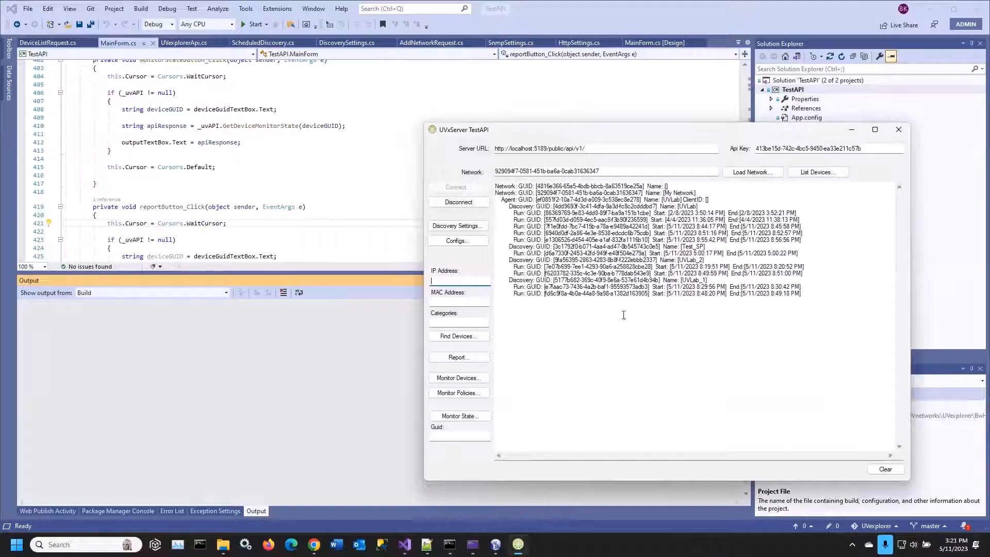
left_click(933, 15)
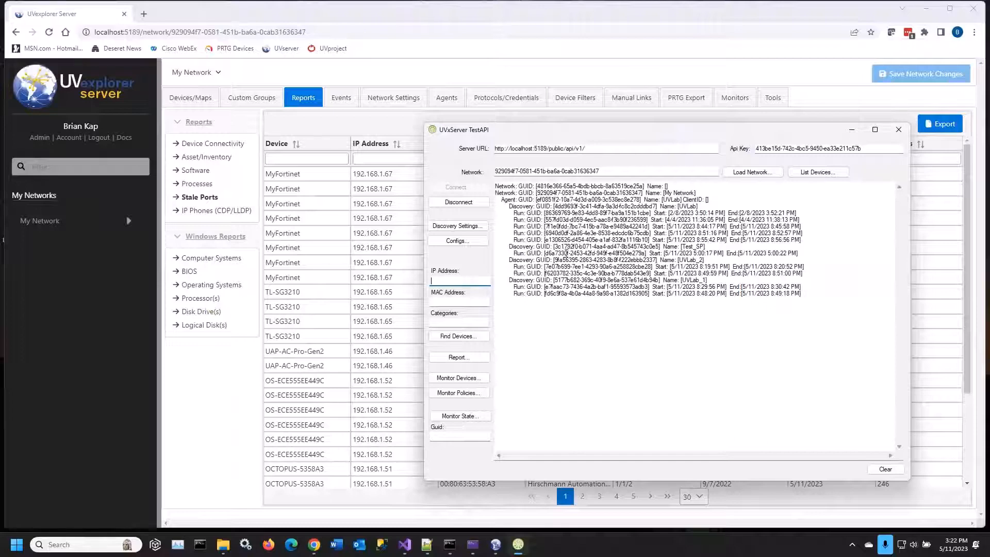
Use the UVLab_2 discovery's GUID as the network in UVxServer TestAPI, load it, and list its devices
left_click_drag(555, 260, 655, 260)
key("ctrl+c")
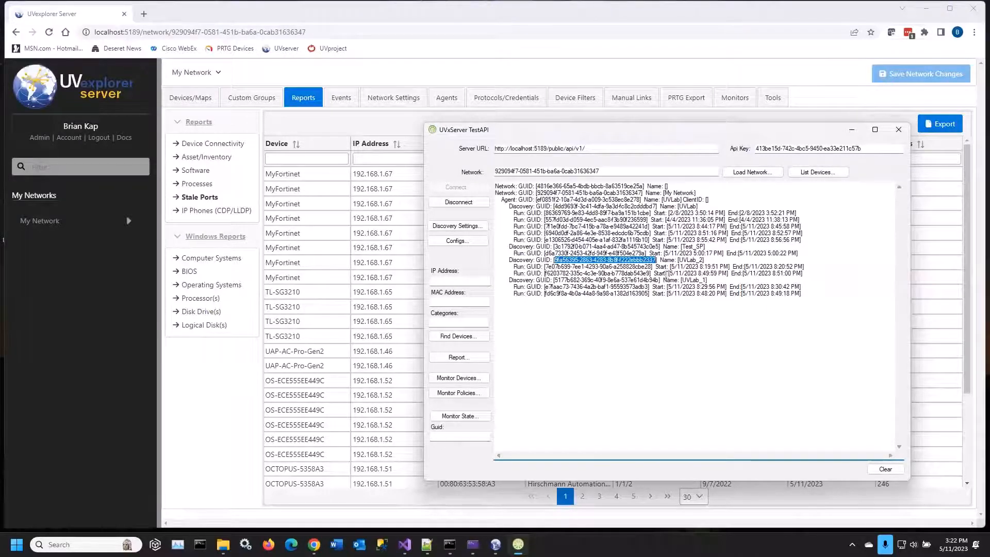
left_click_drag(606, 171, 454, 180)
key("ctrl+v")
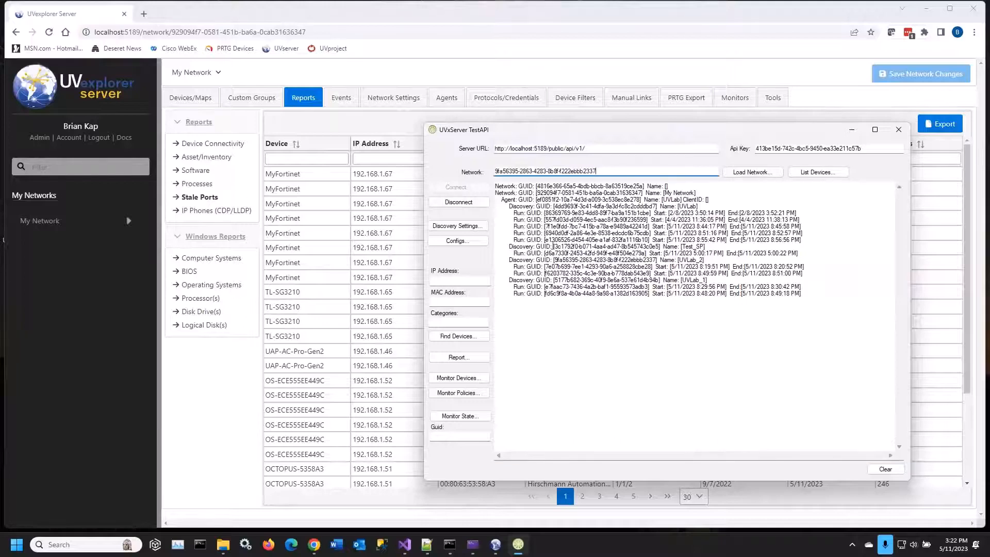
left_click(745, 172)
left_click(812, 172)
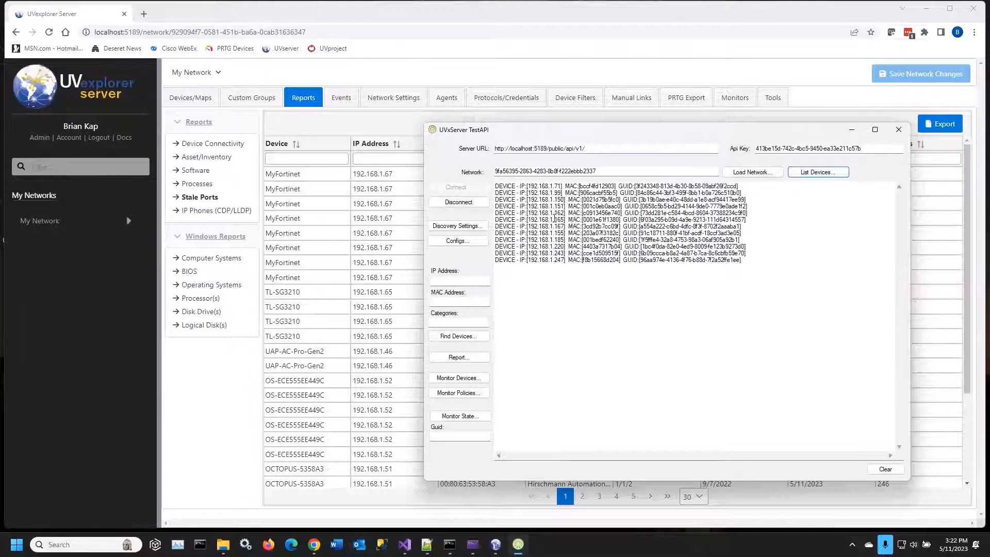
Find the device with IP address 192.168.1.151 from the listed devices and look through its returned details
left_click_drag(533, 207, 562, 207)
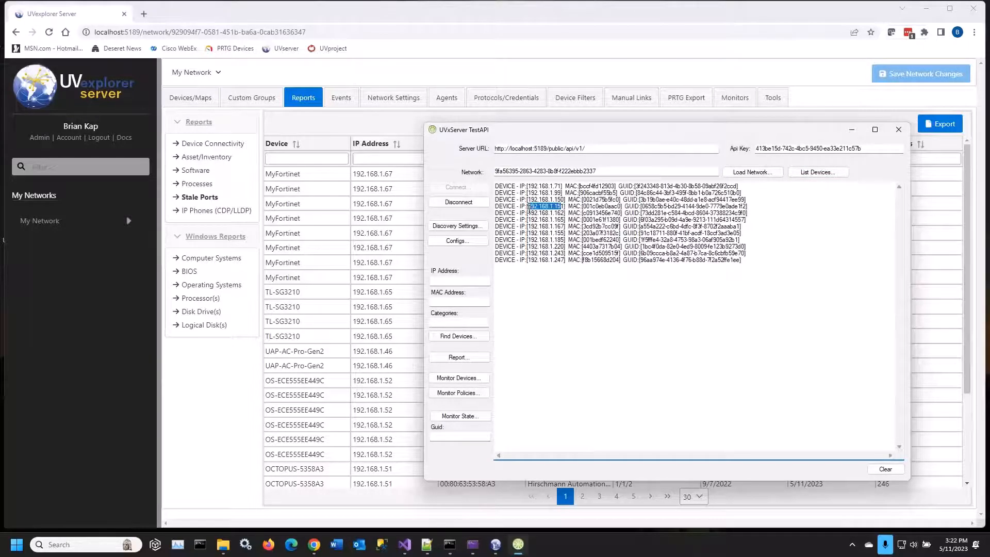
left_click(470, 280)
type("192.168.1.15")
type("1")
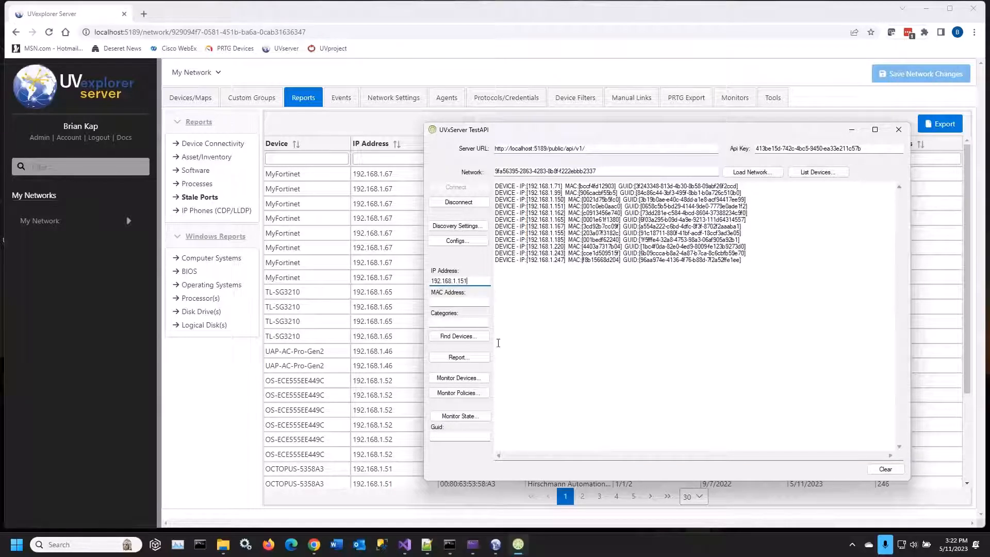
left_click(467, 337)
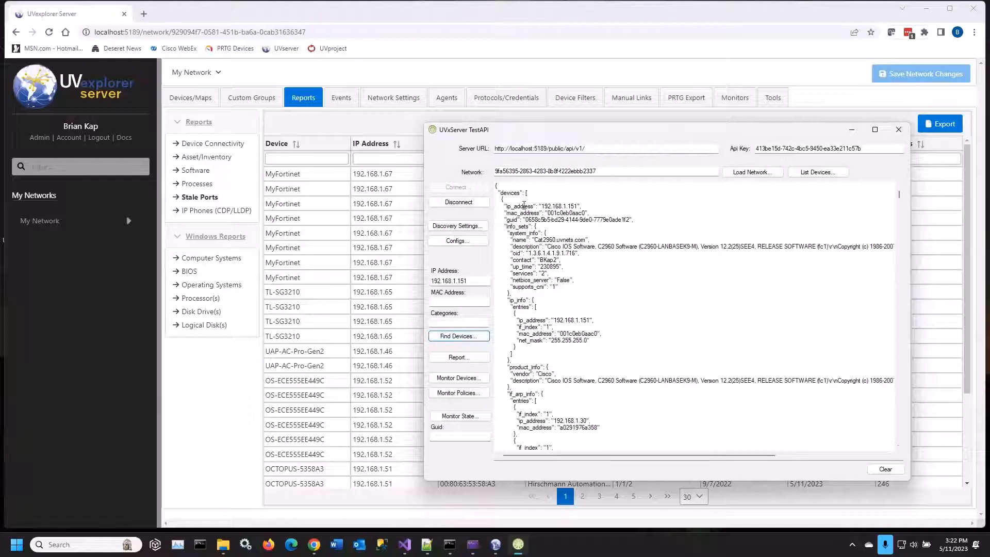
scroll(521, 209, "down", 9)
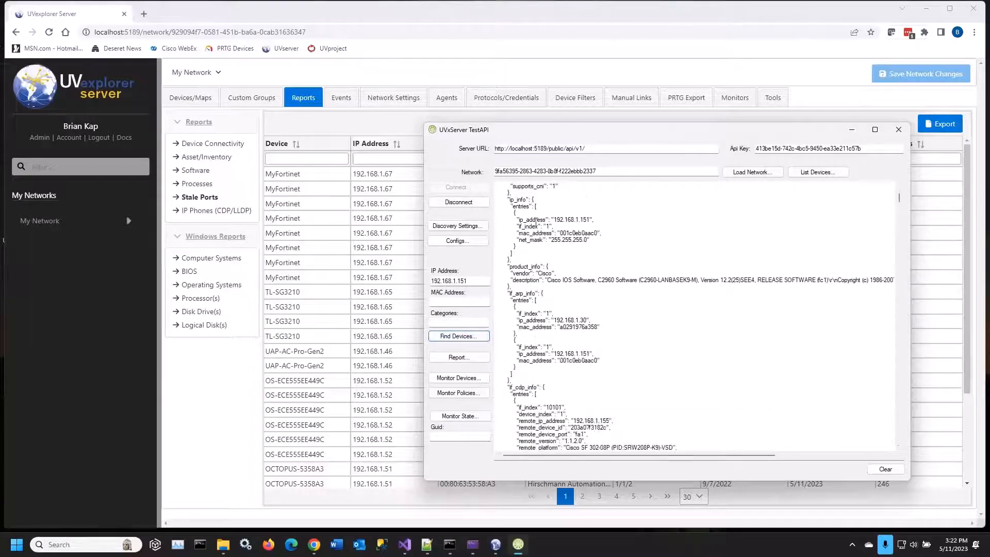
scroll(543, 230, "down", 8)
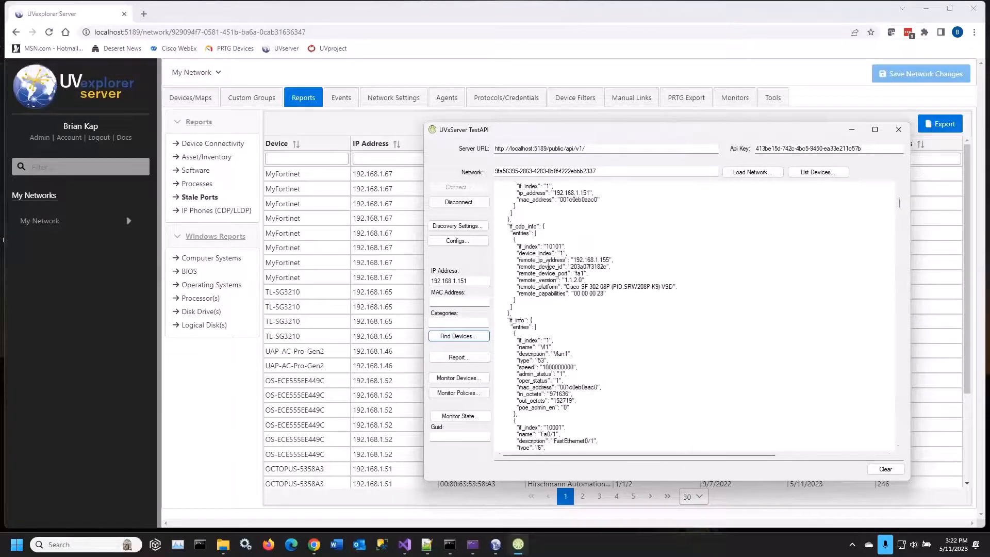
scroll(553, 265, "down", 20)
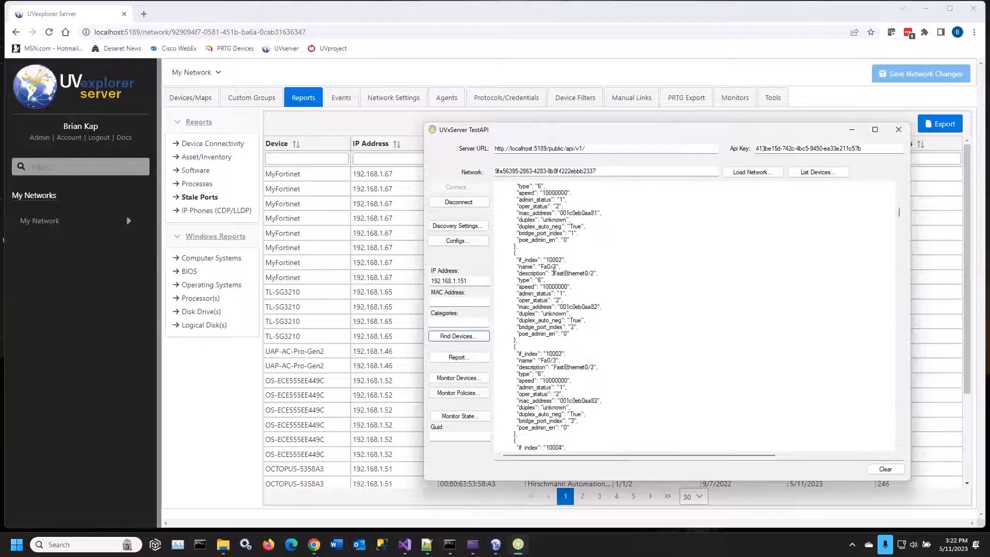
scroll(586, 317, "down", 7)
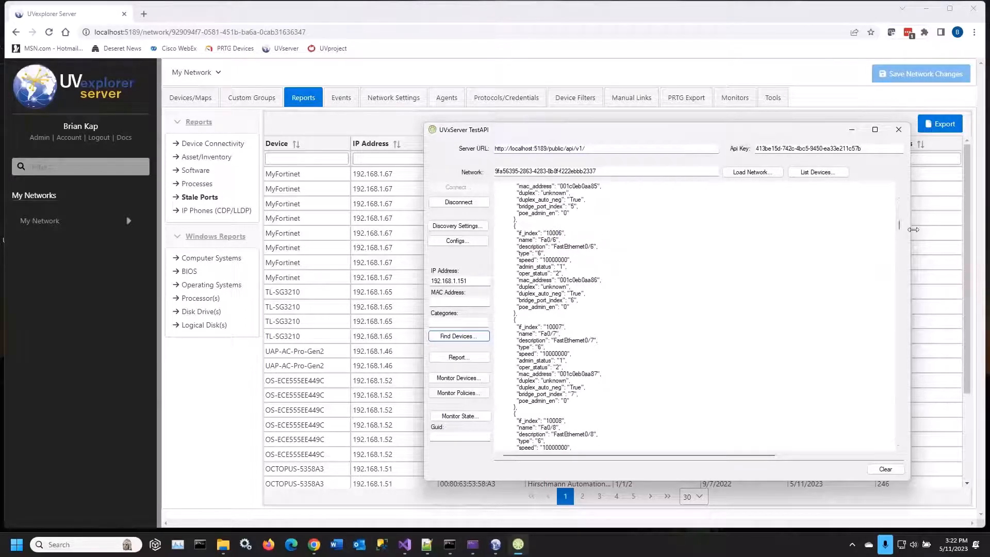
left_click_drag(899, 224, 900, 195)
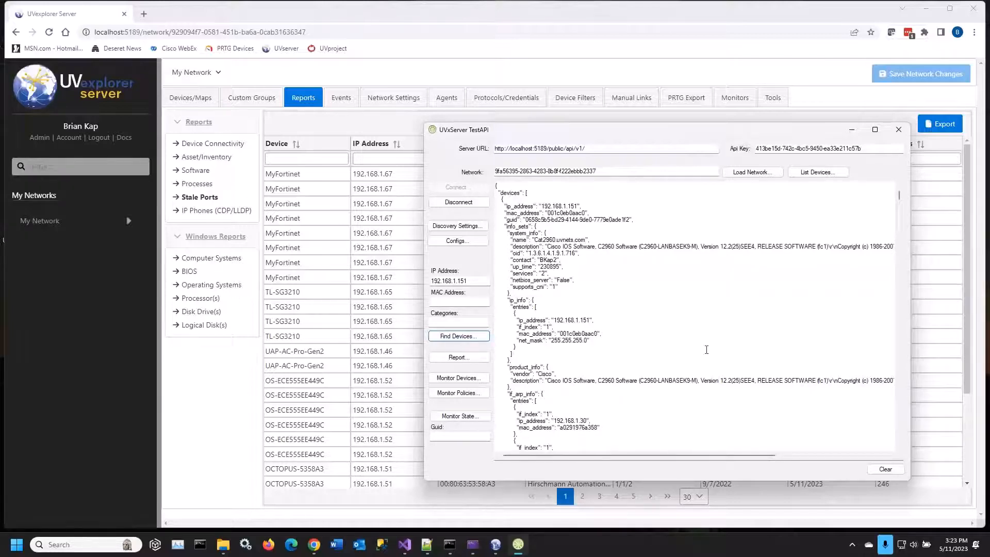
Run the report request in UVxServer TestAPI and look through the returned asset-inventory-report entries
left_click(460, 361)
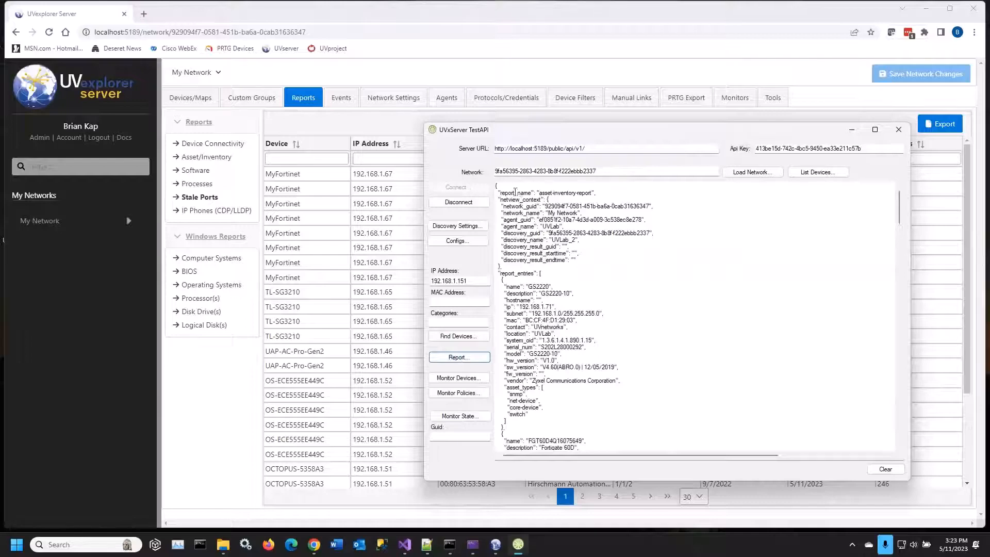
left_click_drag(541, 193, 613, 193)
left_click(598, 213)
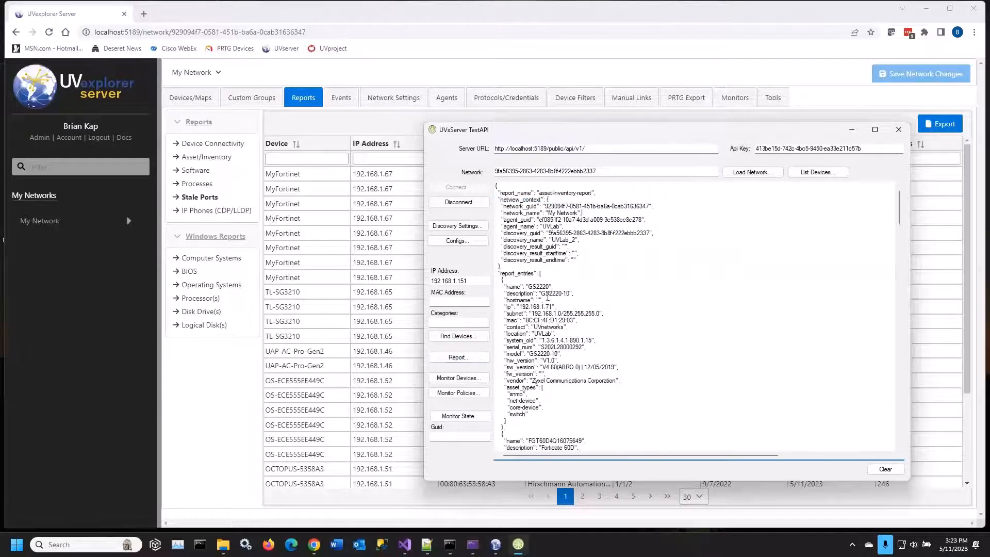
scroll(548, 297, "down", 10)
left_click_drag(900, 233, 898, 282)
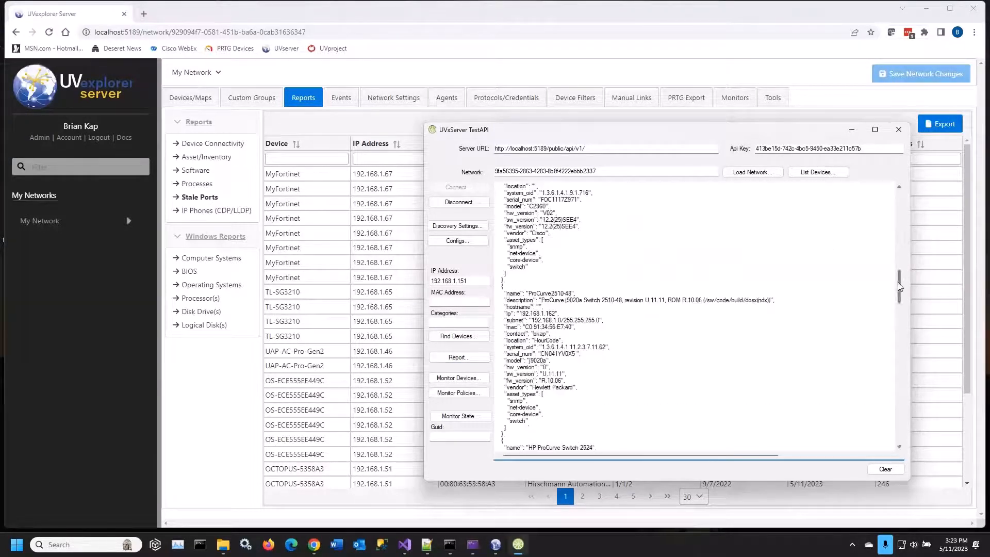
Open the Asset/Inventory report in UVexplorer Server, compare it with the report output in UVxServer TestAPI, and minimize TestAPI
left_click(305, 97)
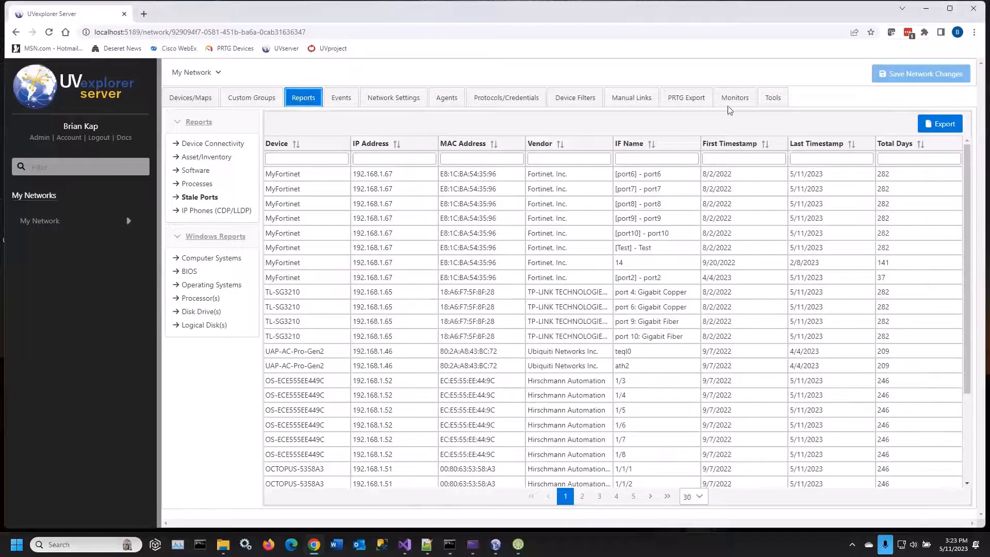
left_click(206, 158)
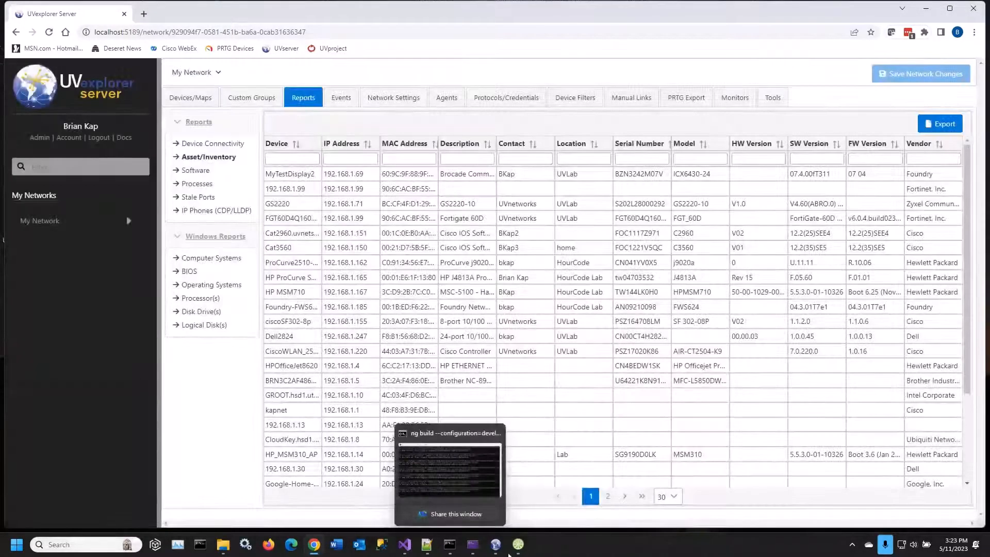
left_click(518, 544)
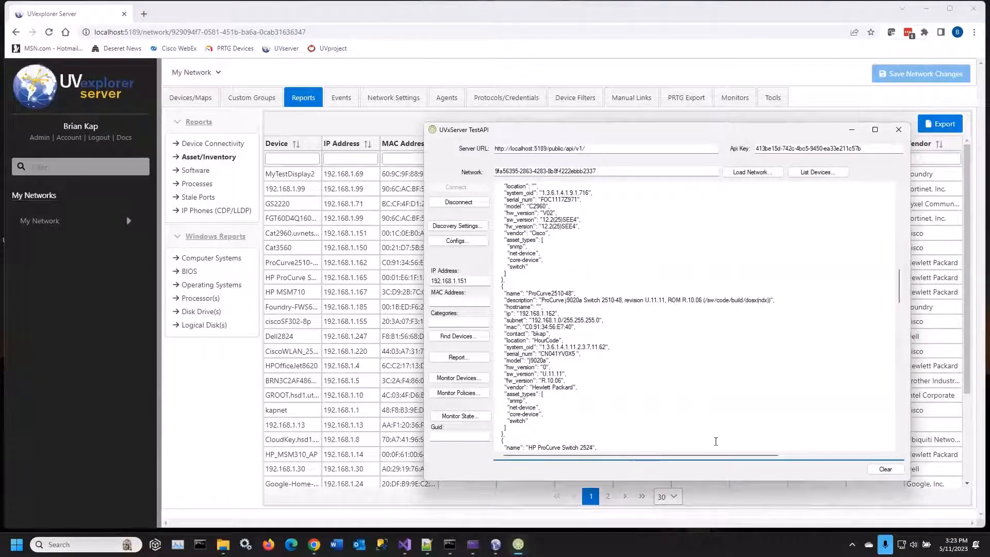
left_click_drag(898, 287, 887, 243)
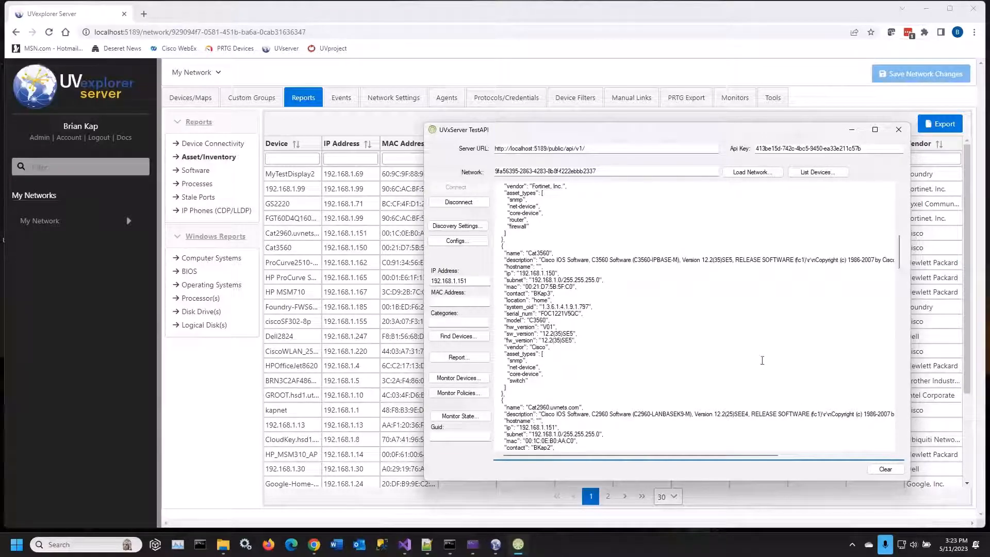
left_click_drag(901, 268, 898, 203)
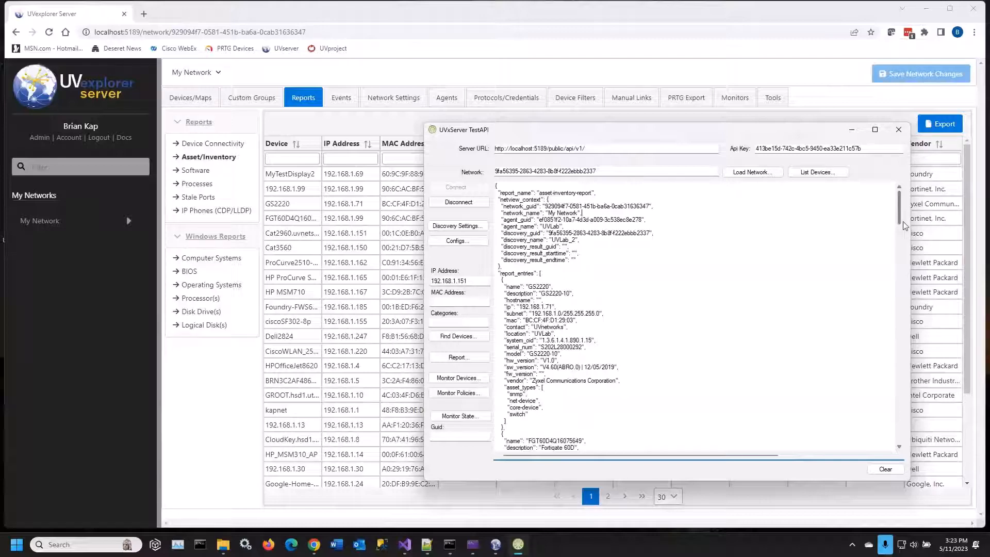
left_click_drag(898, 209, 898, 417)
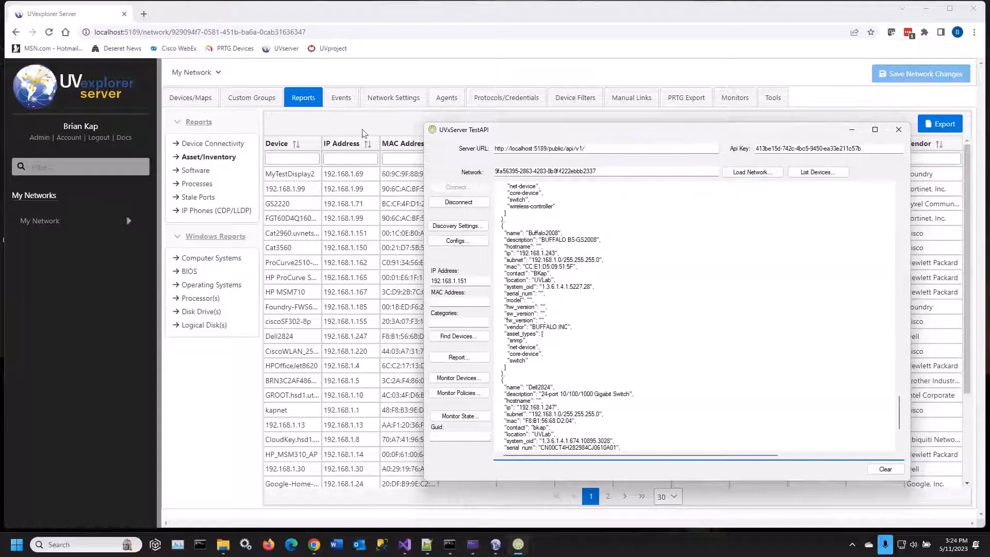
left_click(851, 130)
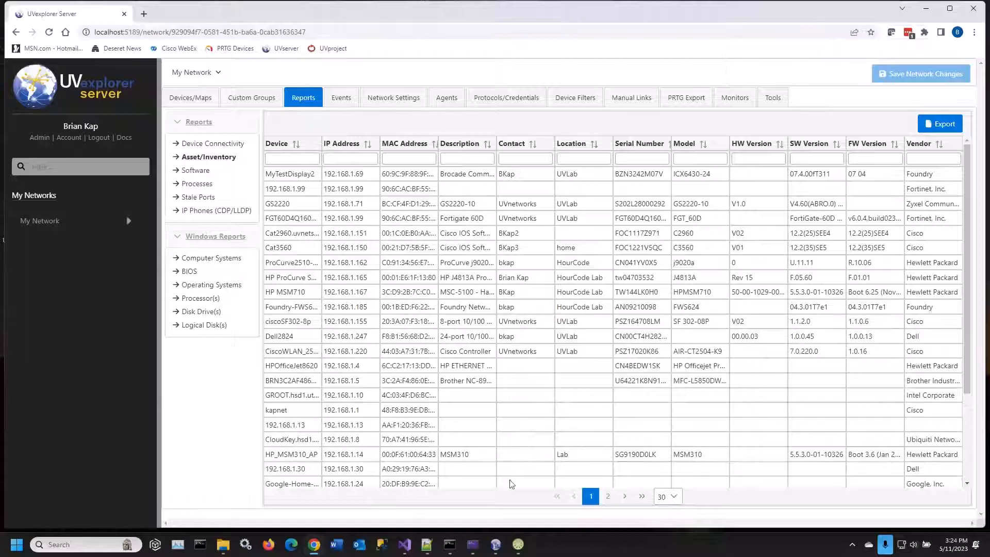
Switch to the UVexplorer desktop application, review the NEW Config Monitor's event logging and email notification options, and close it without saving
mouse_move(495, 544)
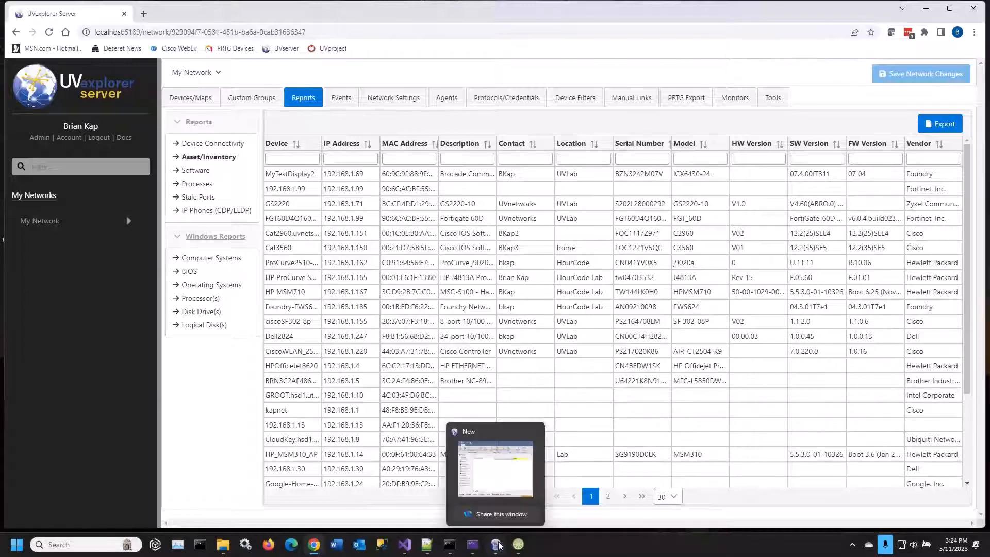
left_click(518, 464)
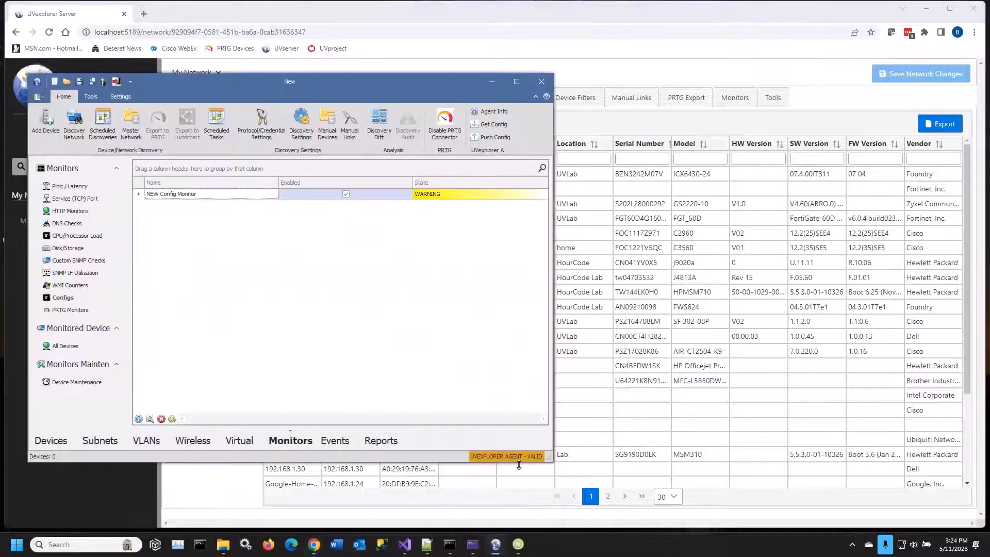
double_click(176, 196)
left_click(175, 156)
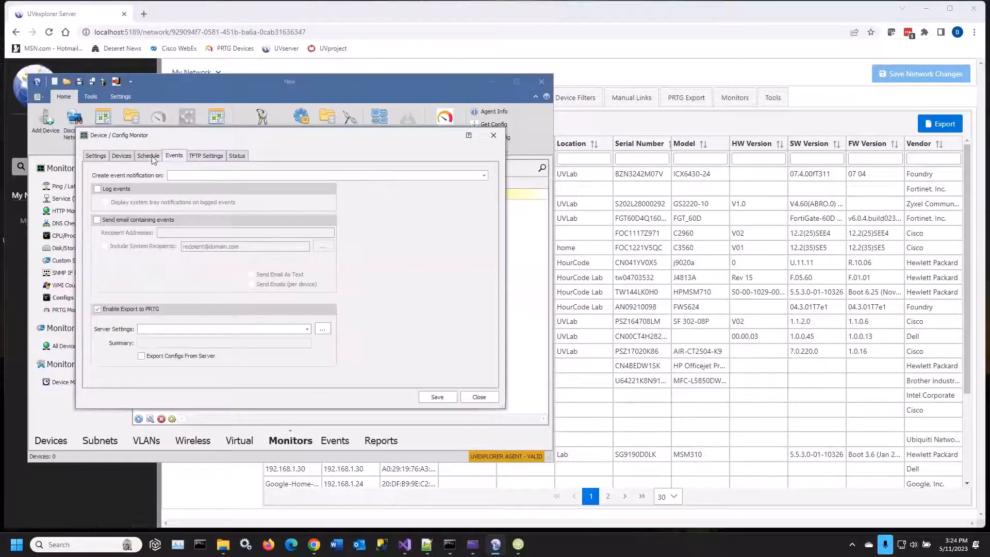
left_click(158, 157)
left_click(174, 157)
left_click(99, 189)
left_click(105, 221)
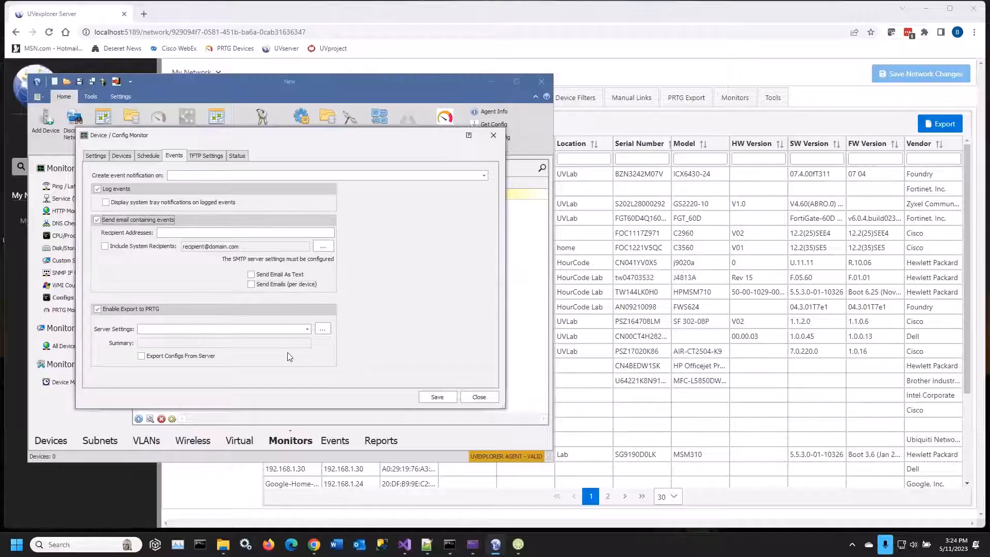
left_click(479, 397)
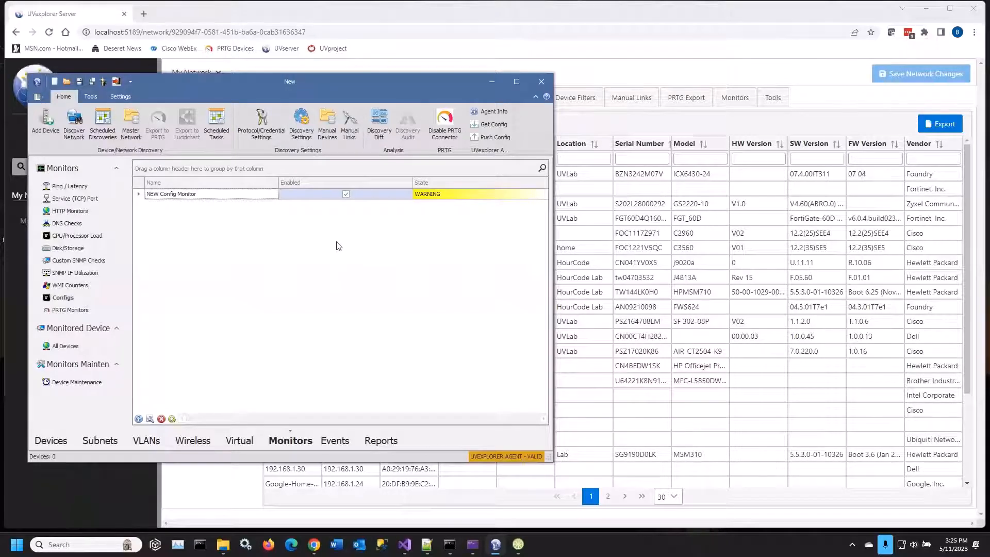
Check the PRTG Export options in the scheduled discoveries and return to UVexplorer Server
left_click(96, 133)
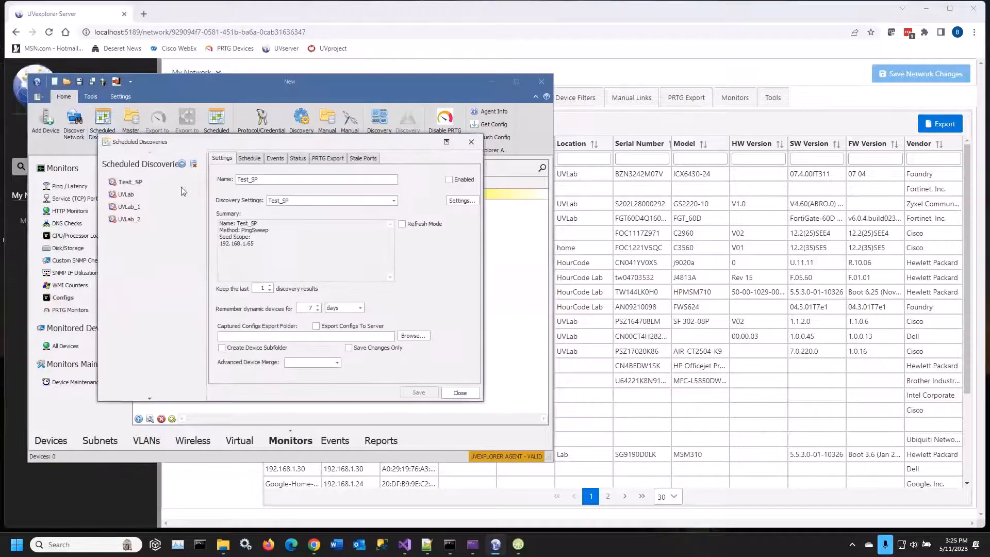
left_click(328, 158)
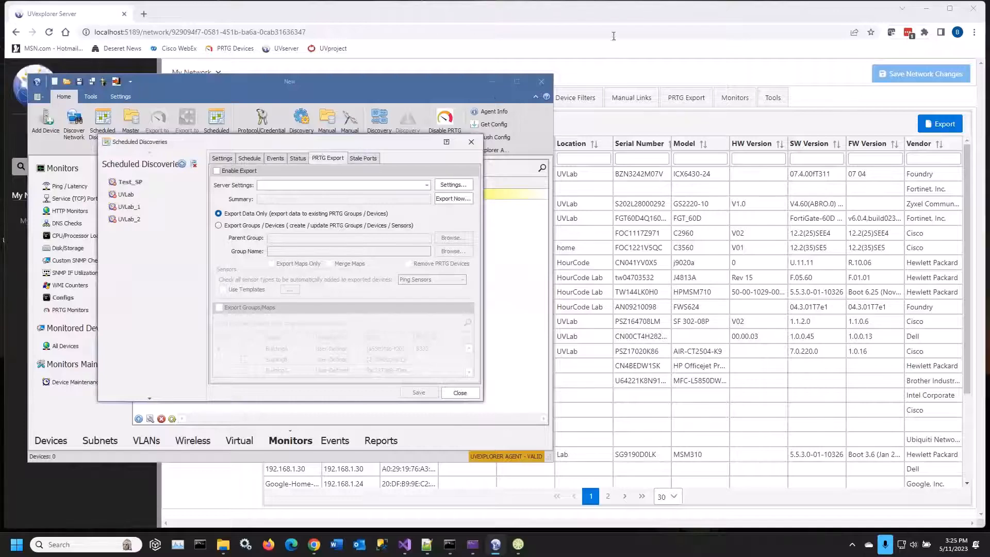
left_click(627, 23)
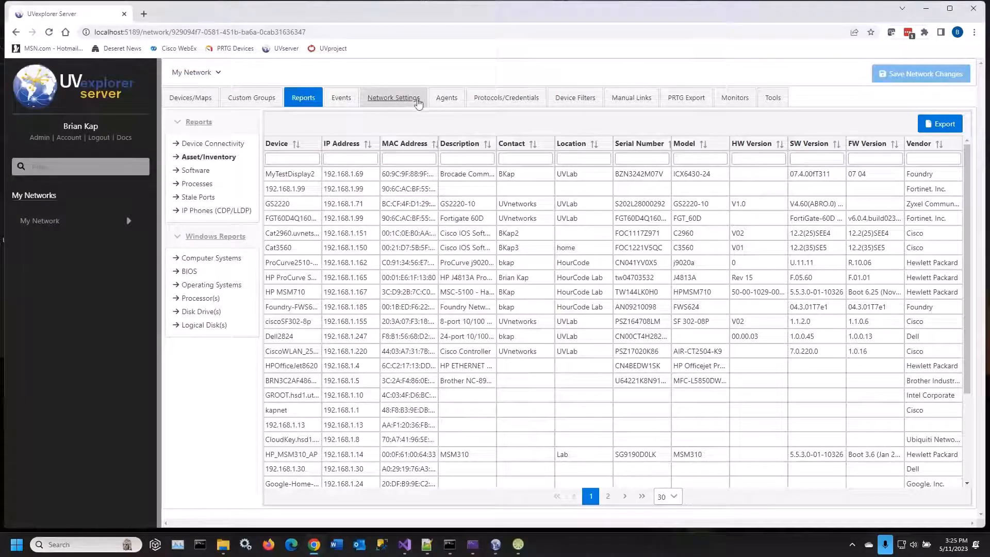
Open the UVLab agent, enable its PRTG export with PRTG as the server settings, and return to the agent's device list
left_click(446, 98)
left_click(347, 195)
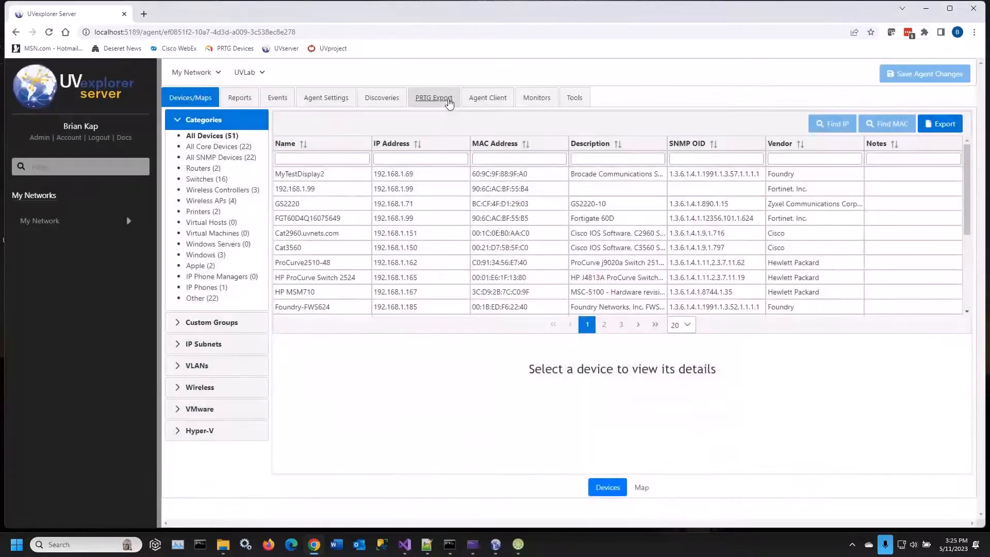
left_click(449, 99)
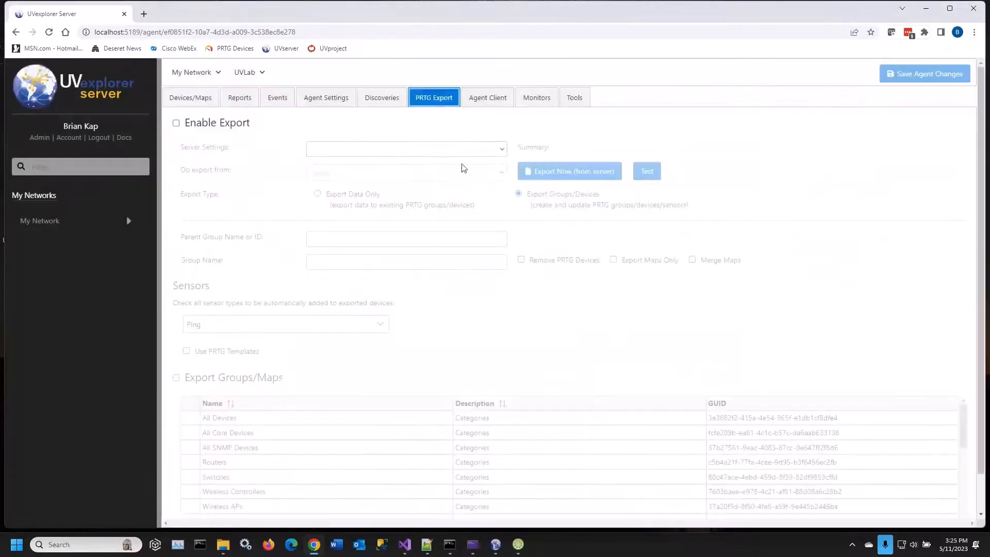
left_click(176, 124)
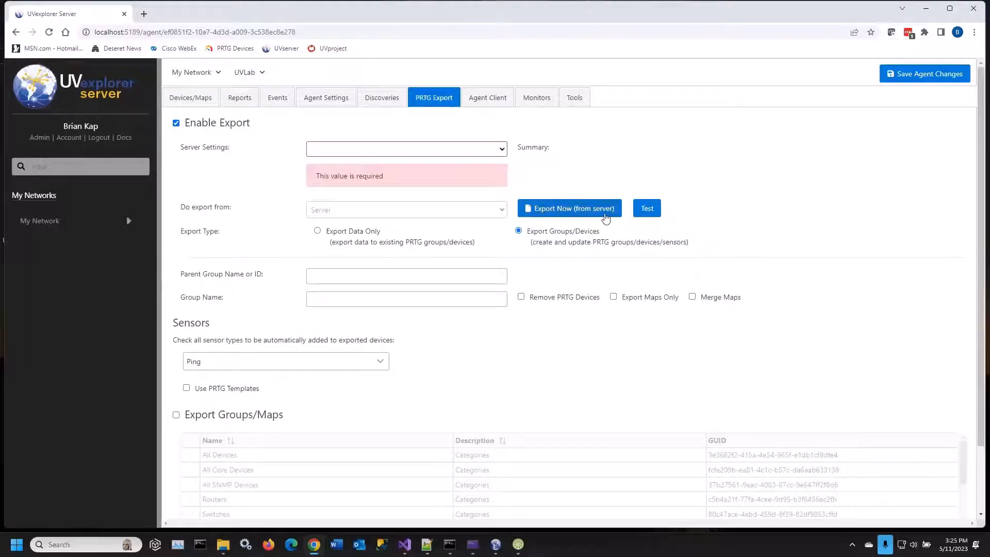
left_click(504, 150)
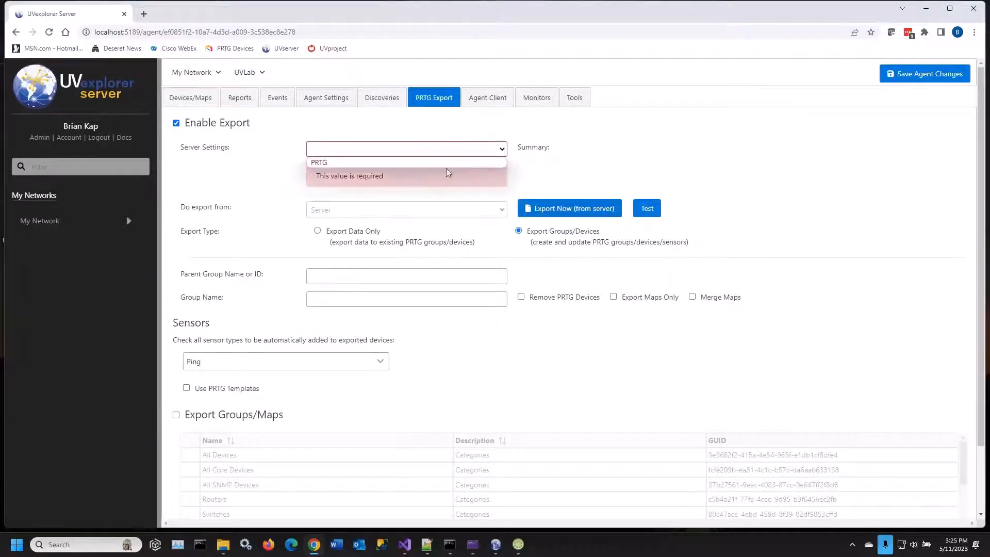
left_click(338, 164)
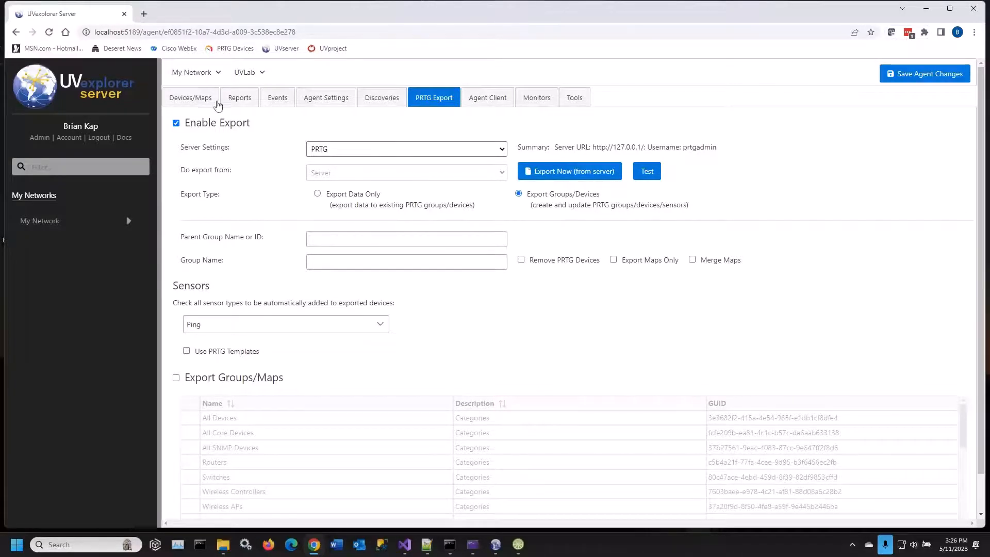
left_click(192, 98)
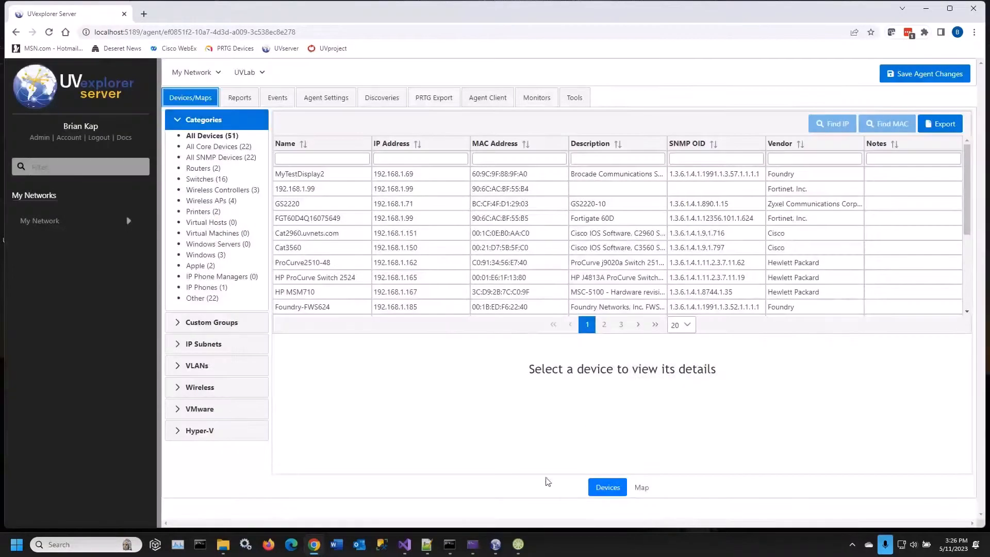
Switch to the UVexplorer desktop application, close the scheduled discoveries dialog, and enlarge the main window
left_click(497, 552)
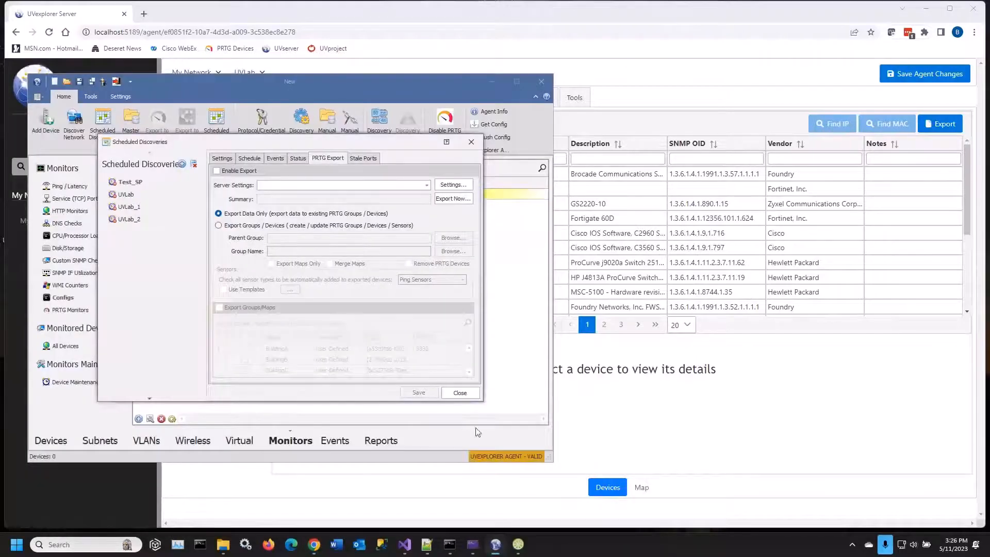
left_click(464, 393)
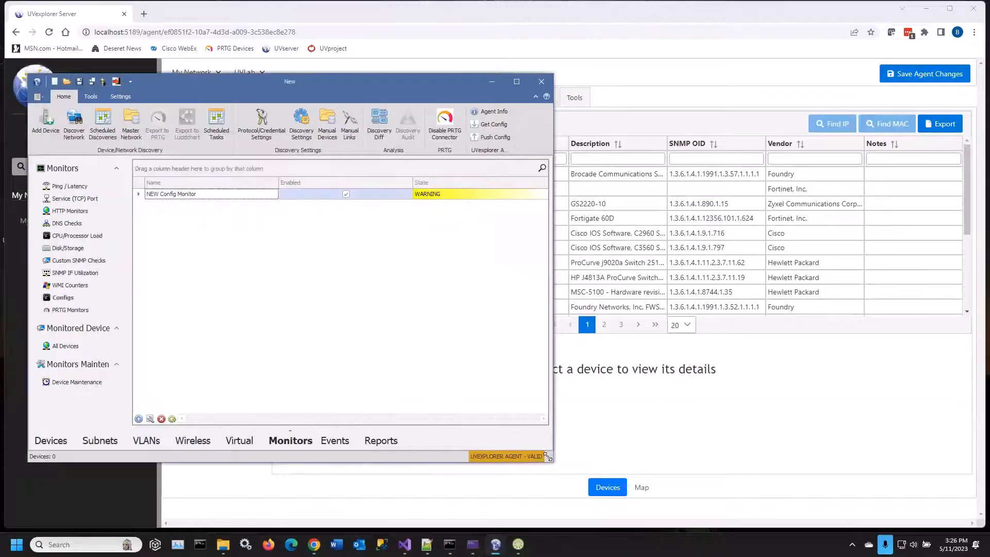
left_click_drag(551, 459, 604, 488)
left_click_drag(604, 488, 627, 523)
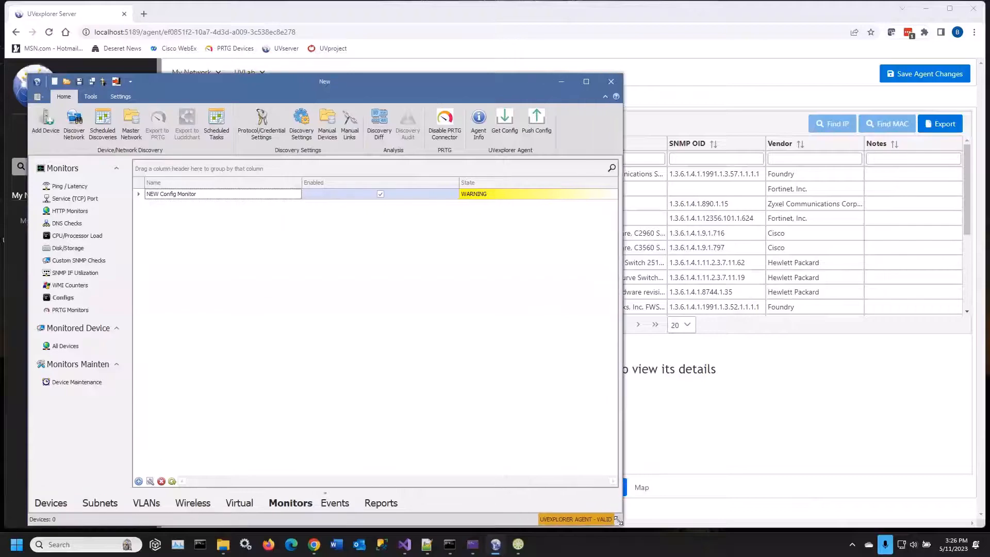